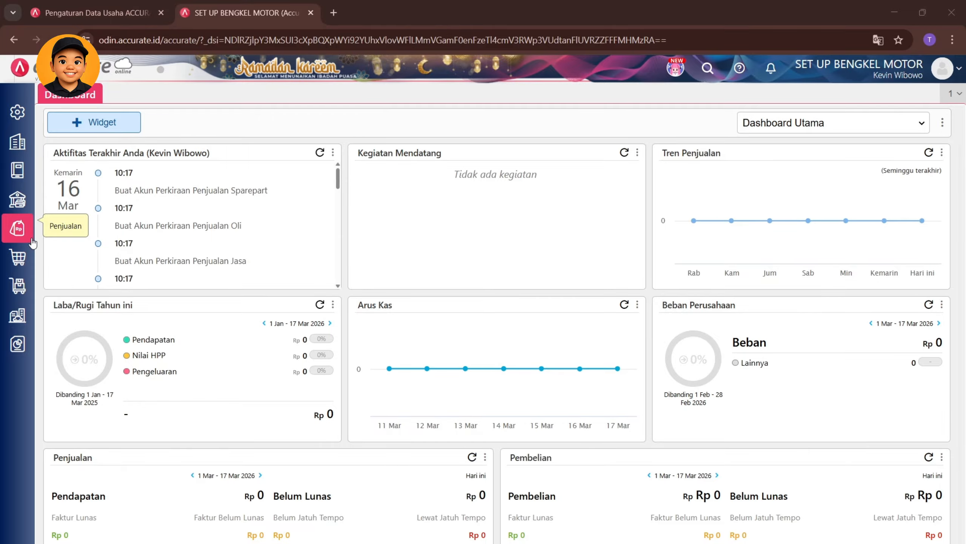
# Open the Barang & Jasa list under Persediaan and start its data import to reach the file upload page.
pyautogui.click(18, 288)
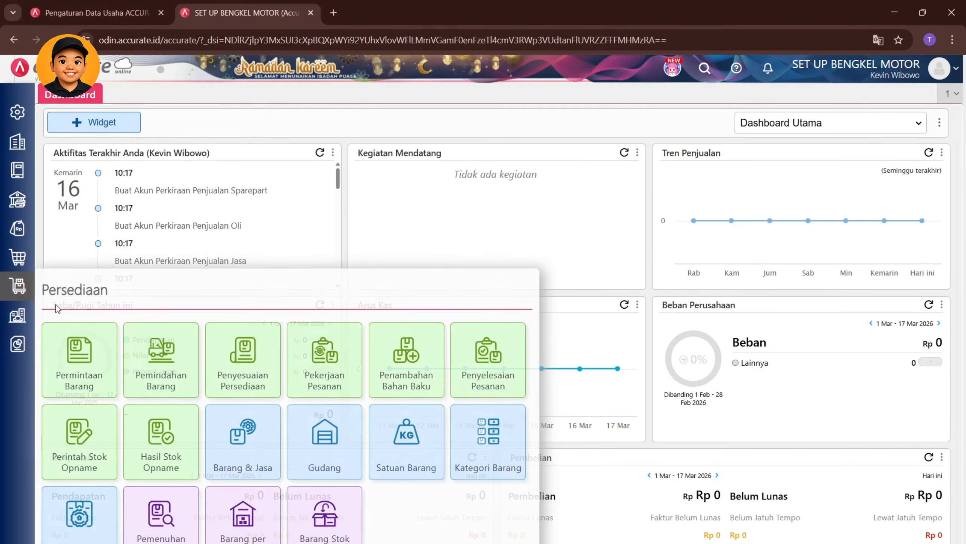
pyautogui.click(238, 449)
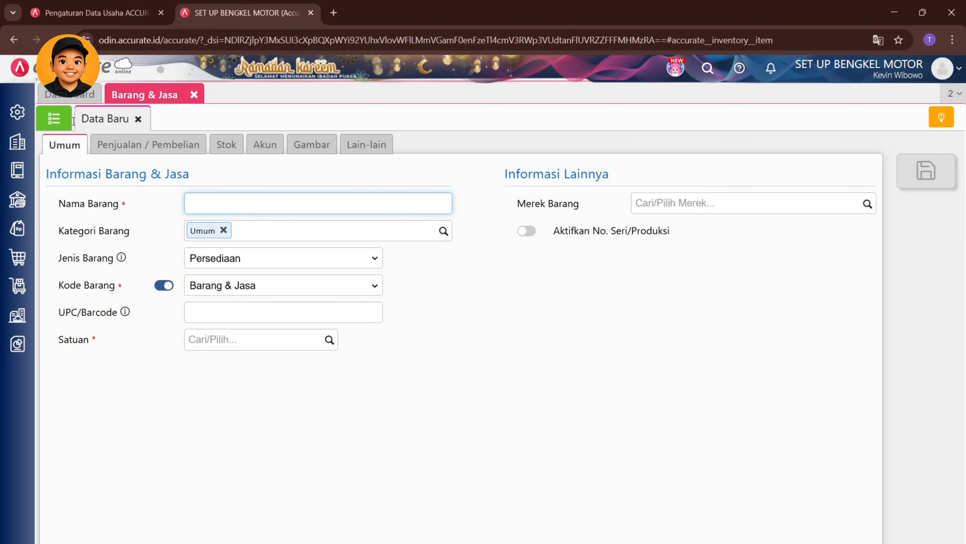
pyautogui.click(61, 120)
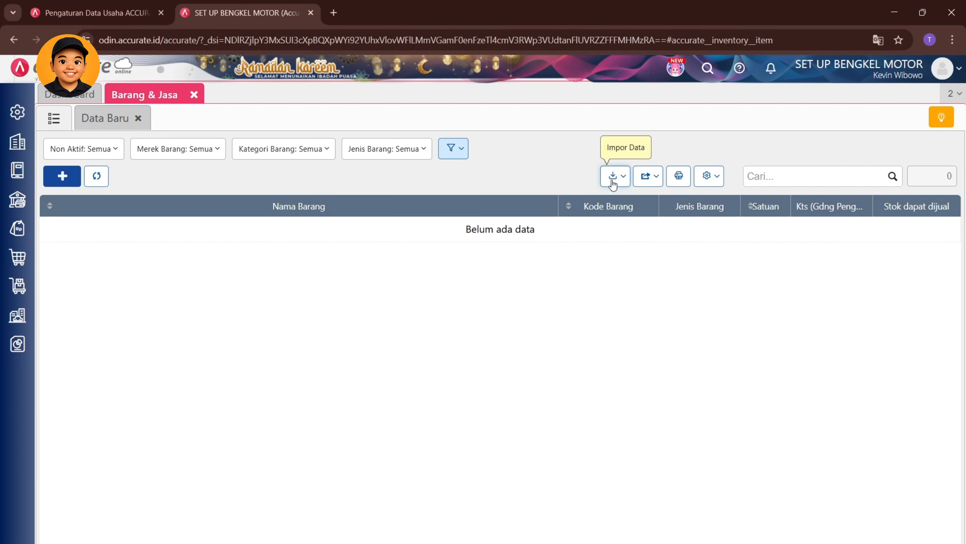
pyautogui.click(613, 184)
pyautogui.click(558, 209)
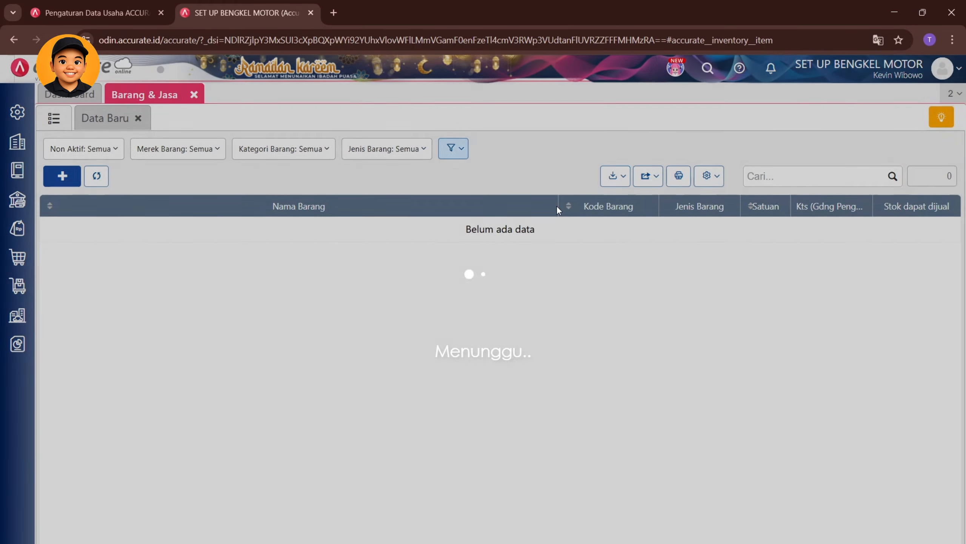
pyautogui.moveTo(390, 343); pyautogui.dragTo(333, 340)
pyautogui.click(440, 369)
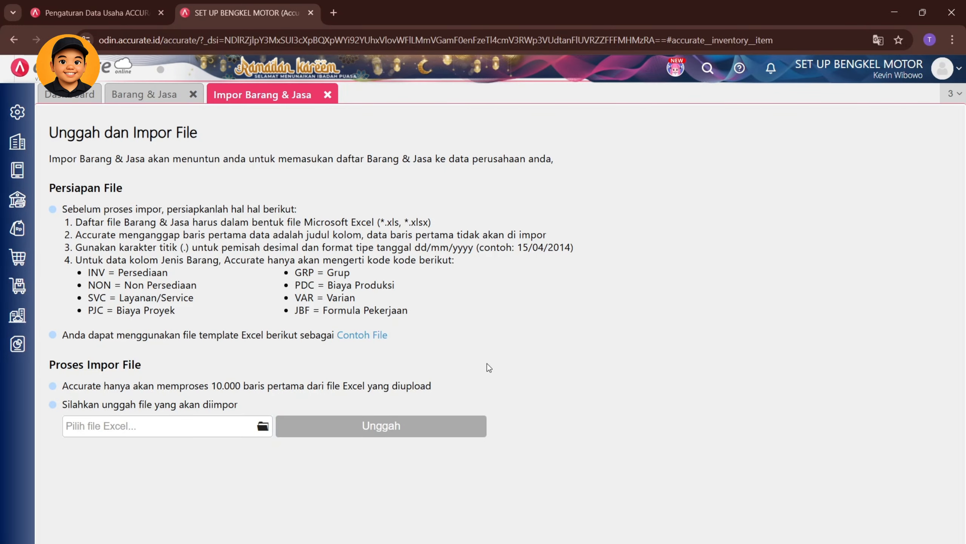
# Switch to the Excel workbook "2. Barang & Jasa" and examine the item sheet's columns alongside the guide sheet's column requirements.
pyautogui.click(430, 543)
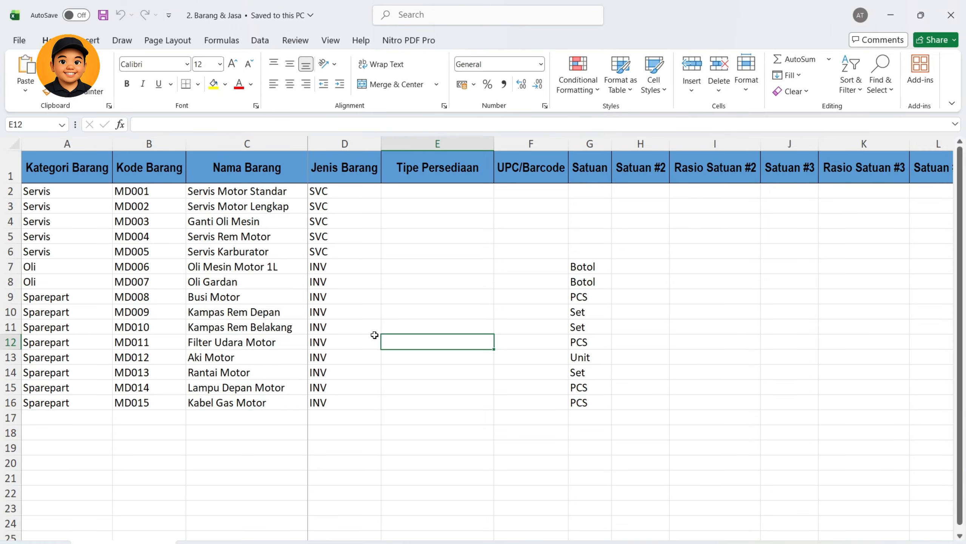
pyautogui.moveTo(550, 542); pyautogui.dragTo(715, 536)
pyautogui.click(222, 543)
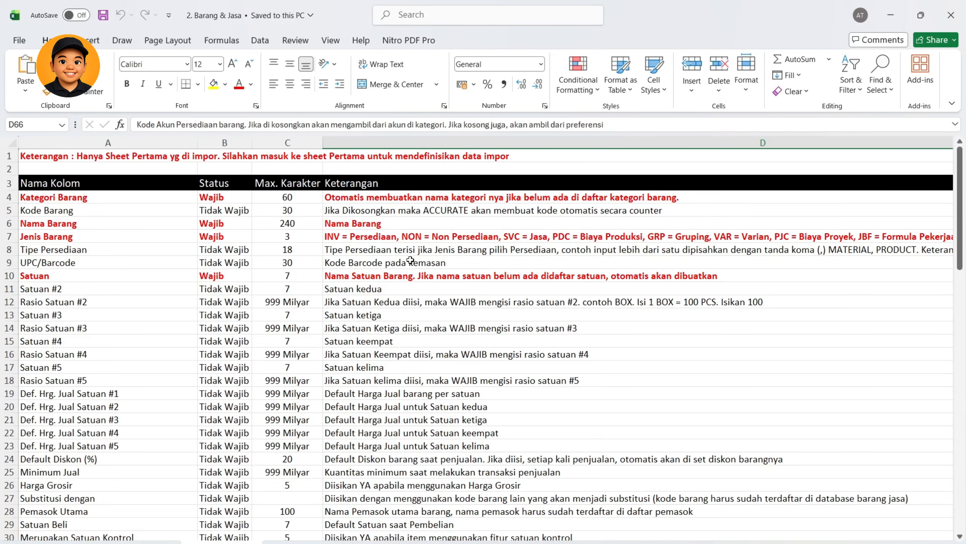
pyautogui.click(143, 540)
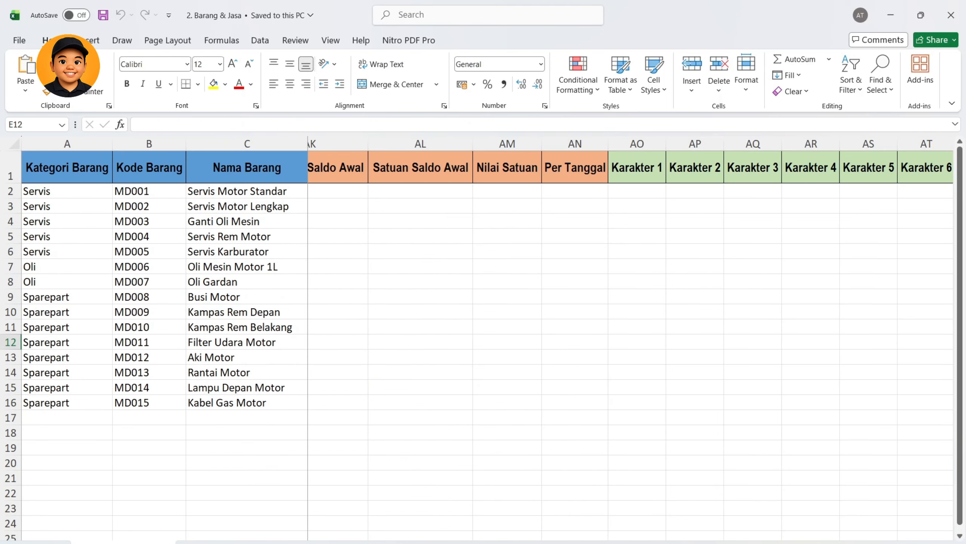
pyautogui.moveTo(801, 543); pyautogui.dragTo(555, 543)
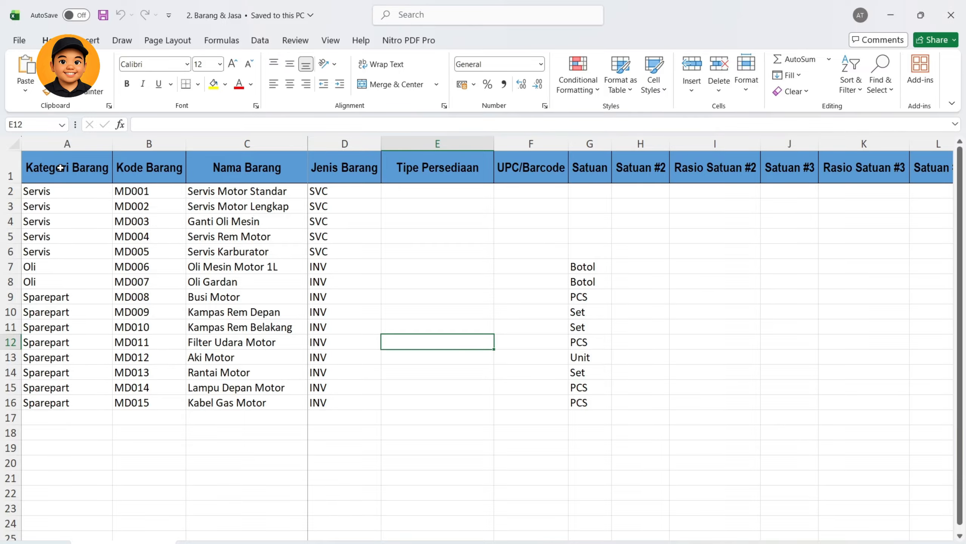
pyautogui.click(216, 542)
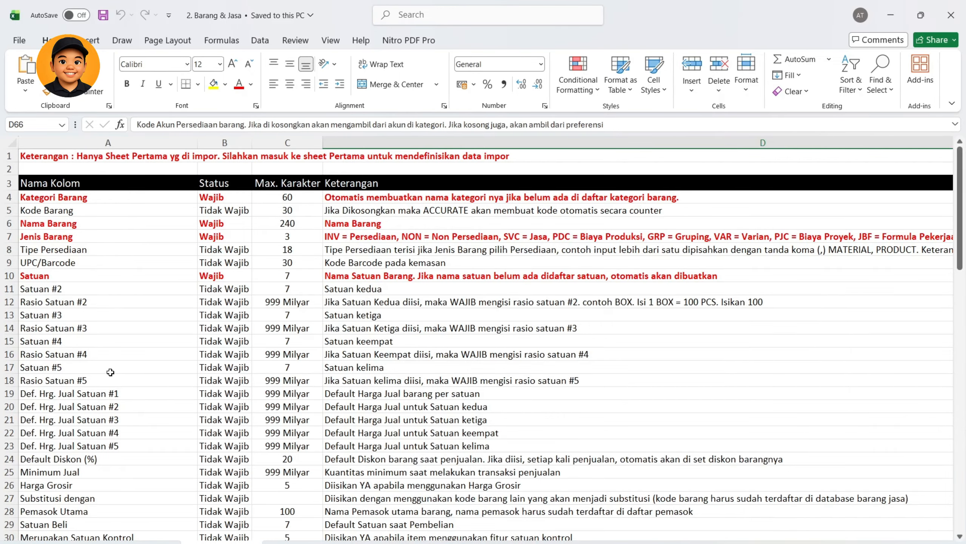
pyautogui.click(124, 543)
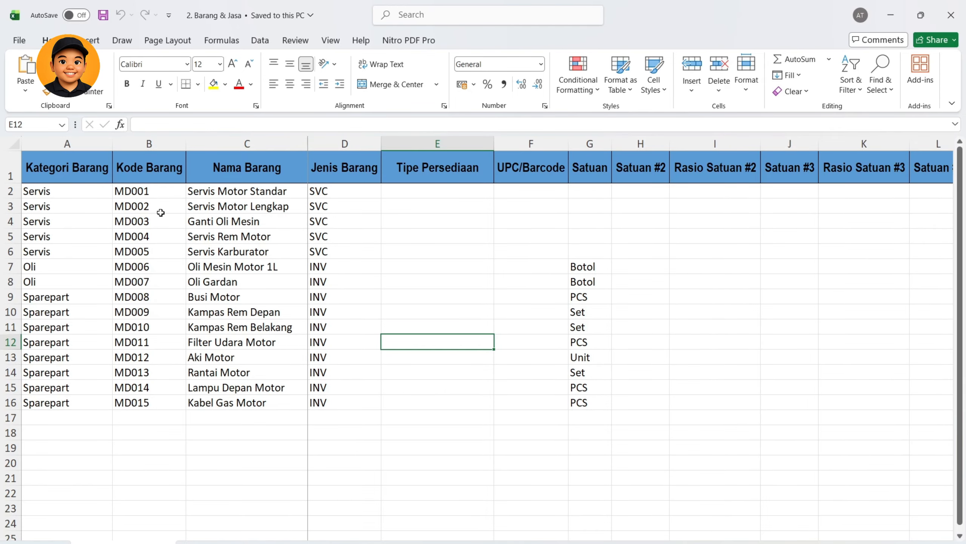
pyautogui.click(207, 542)
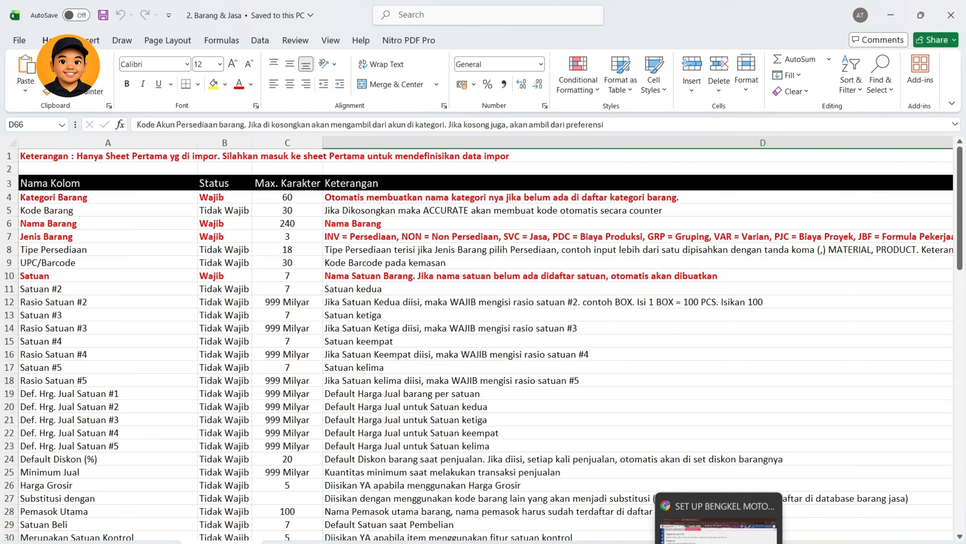
# Switch back to Accurate Online, search the Penomoran settings for "barang" and open the Barang & Jasa numbering.
pyautogui.click(698, 533)
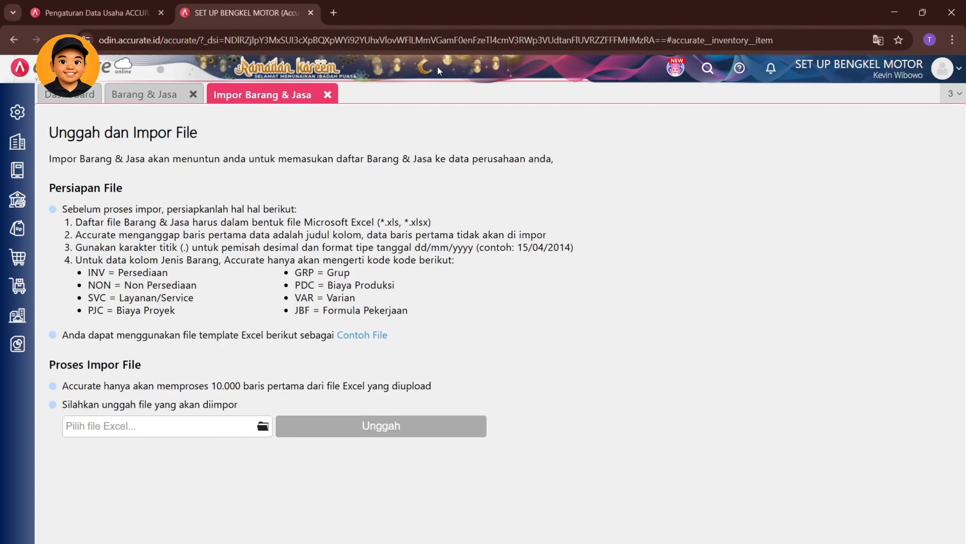
pyautogui.click(17, 112)
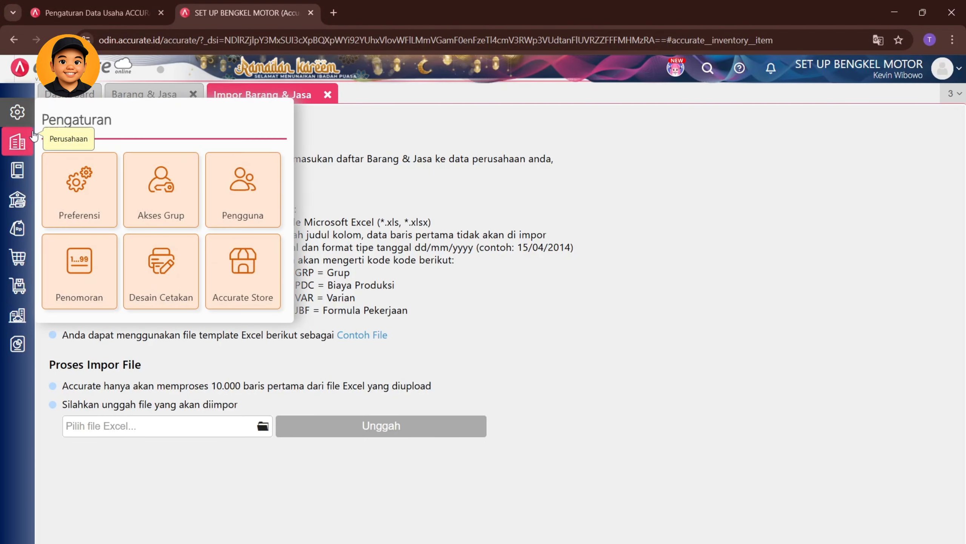
pyautogui.click(97, 290)
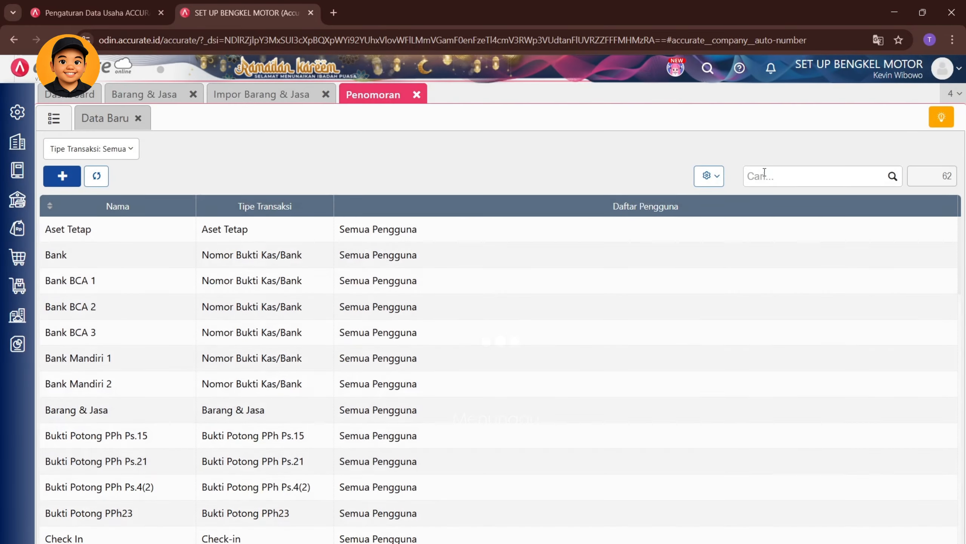
pyautogui.click(773, 175)
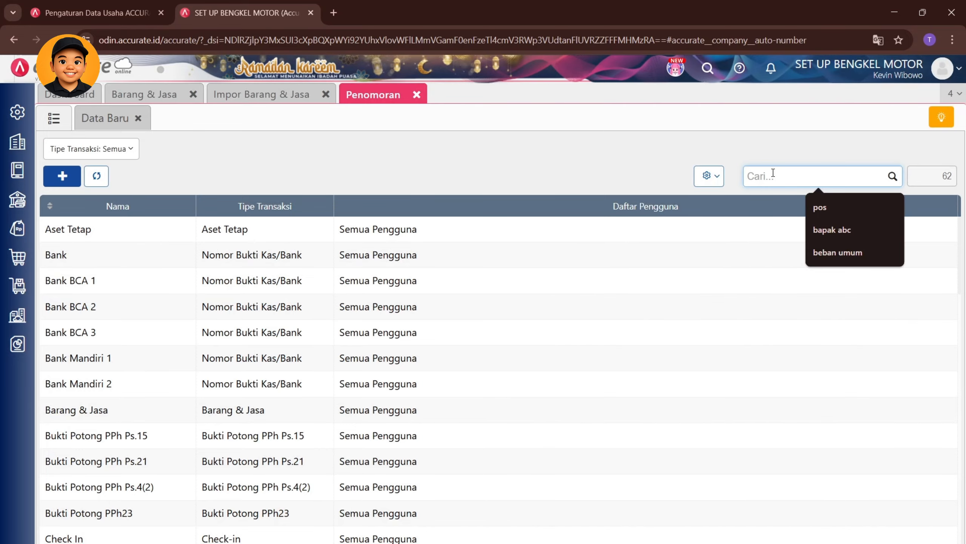
pyautogui.write('barang')
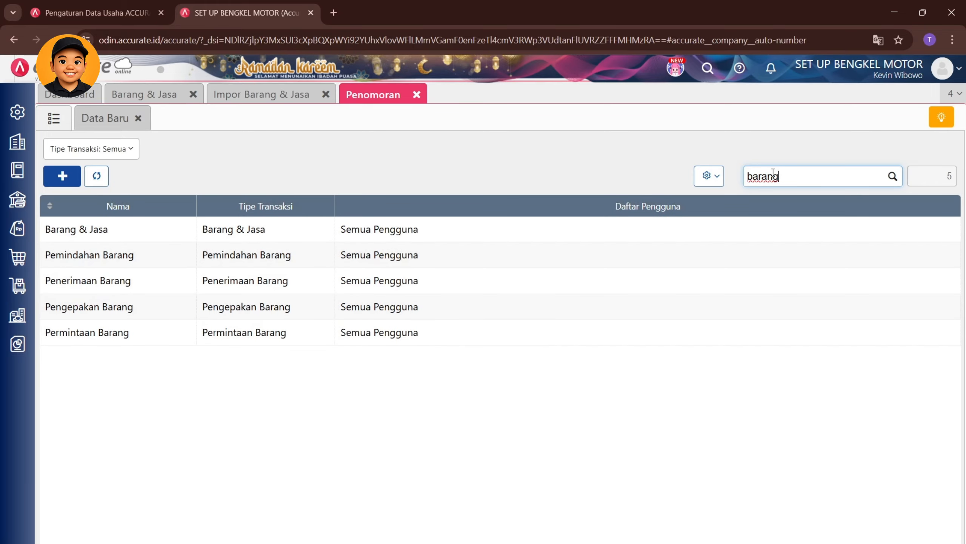
pyautogui.click(287, 232)
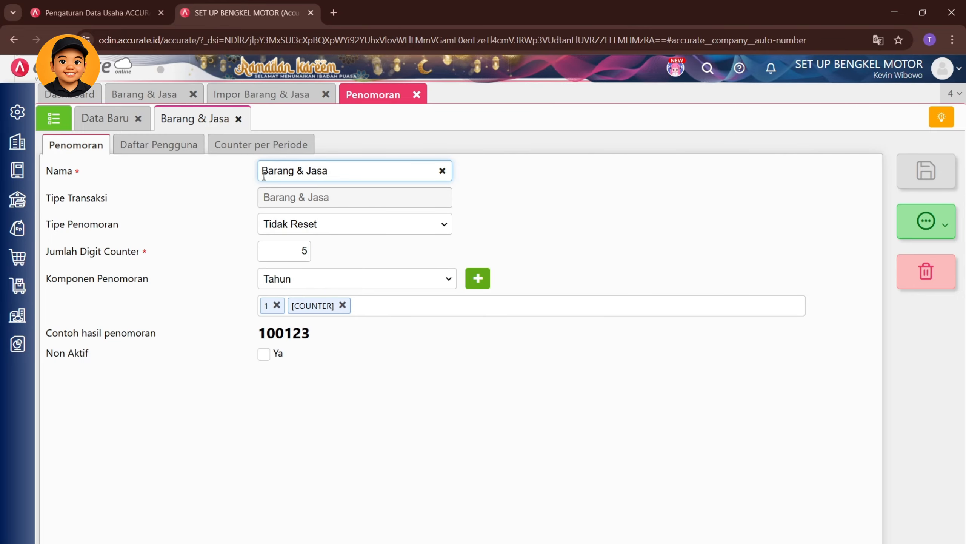
# Examine the available Komponen Penomoran options and the sample number of the Barang & Jasa numbering, then return to the Excel workbook.
pyautogui.click(330, 278)
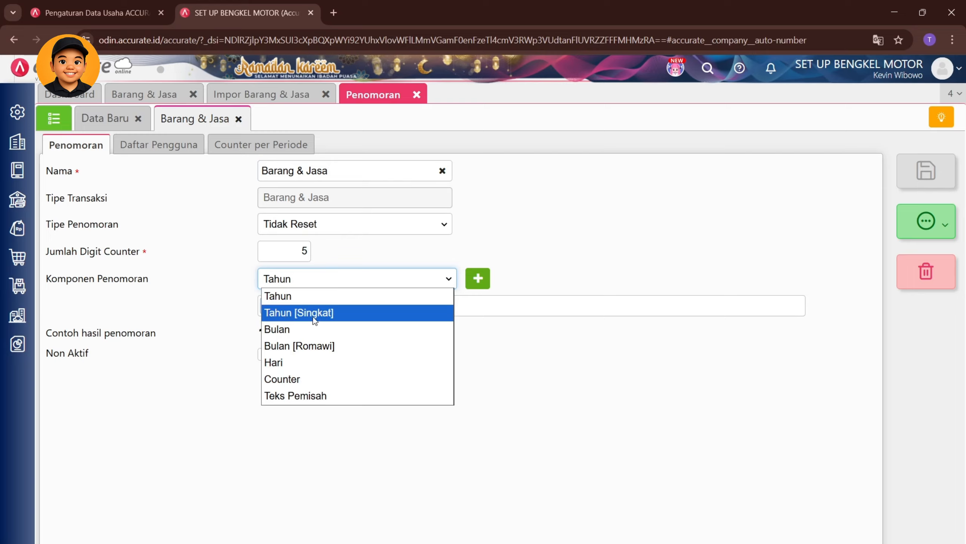
pyautogui.click(549, 375)
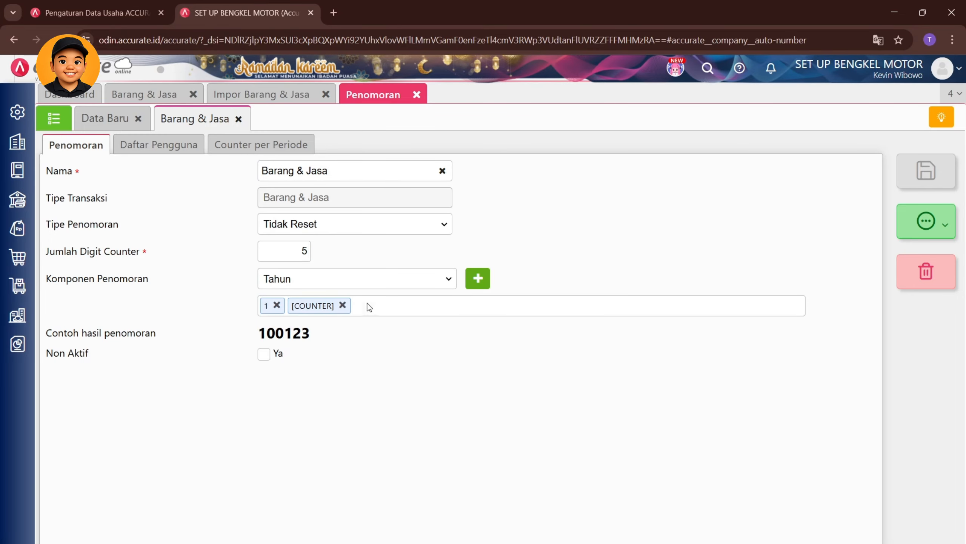
pyautogui.moveTo(329, 344); pyautogui.dragTo(251, 343)
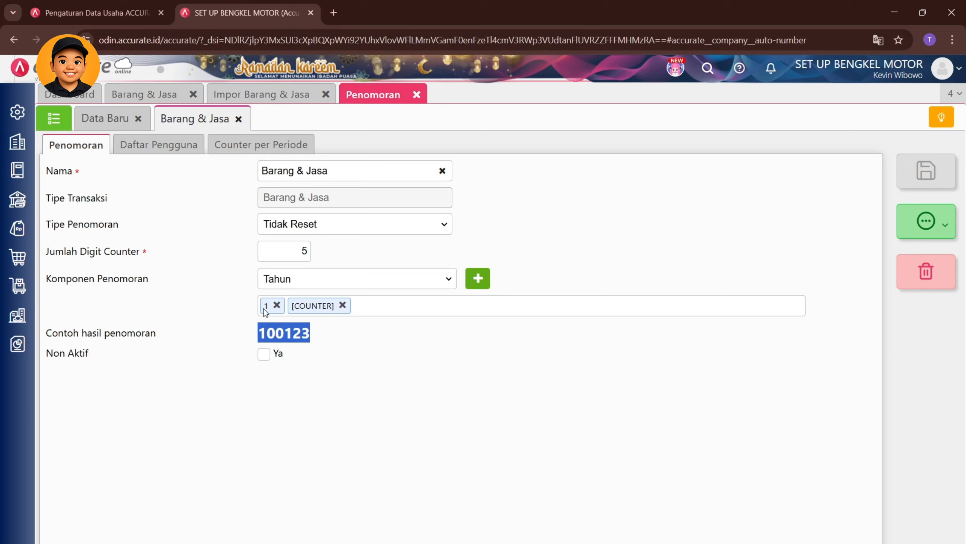
pyautogui.click(314, 286)
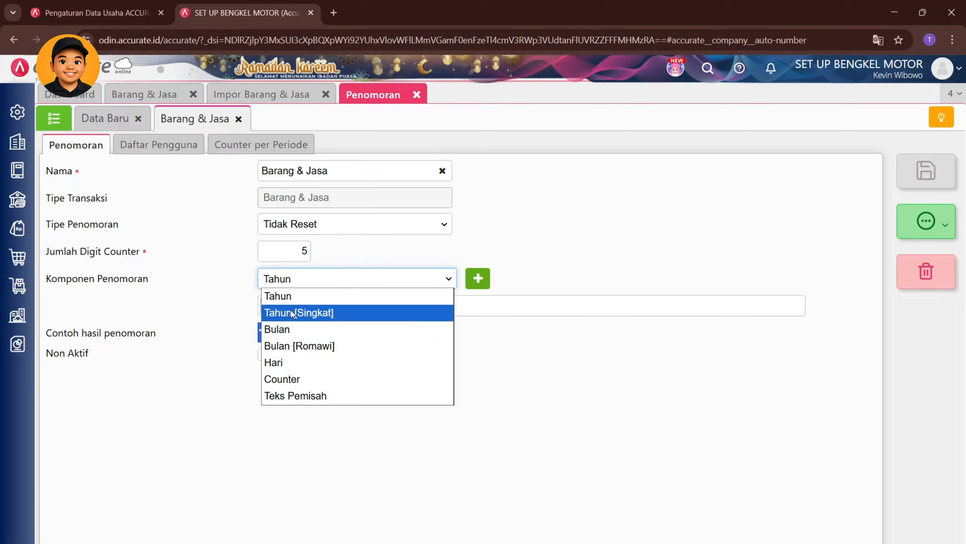
pyautogui.click(557, 361)
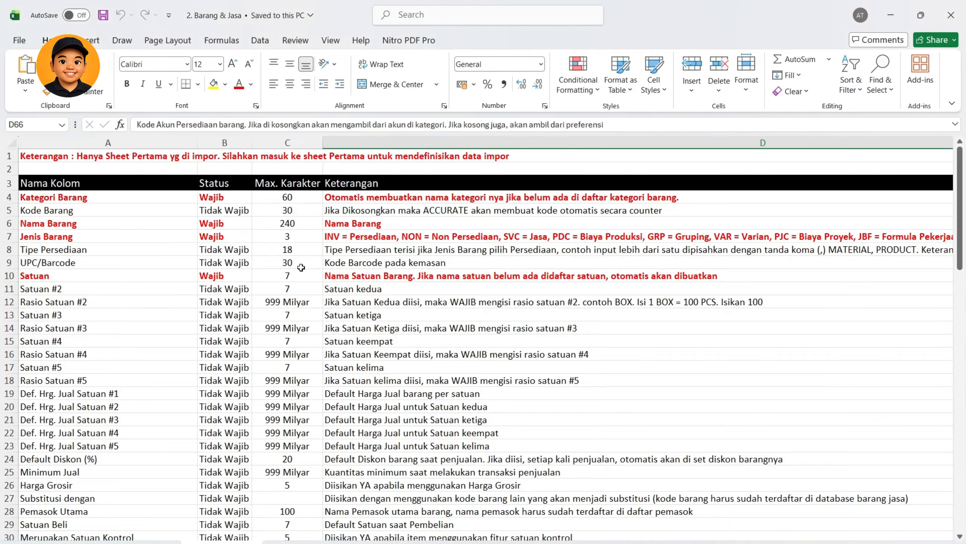
# Review the Kode Barang, Nama Barang and Jenis Barang entries for all items on the item sheet.
pyautogui.click(124, 542)
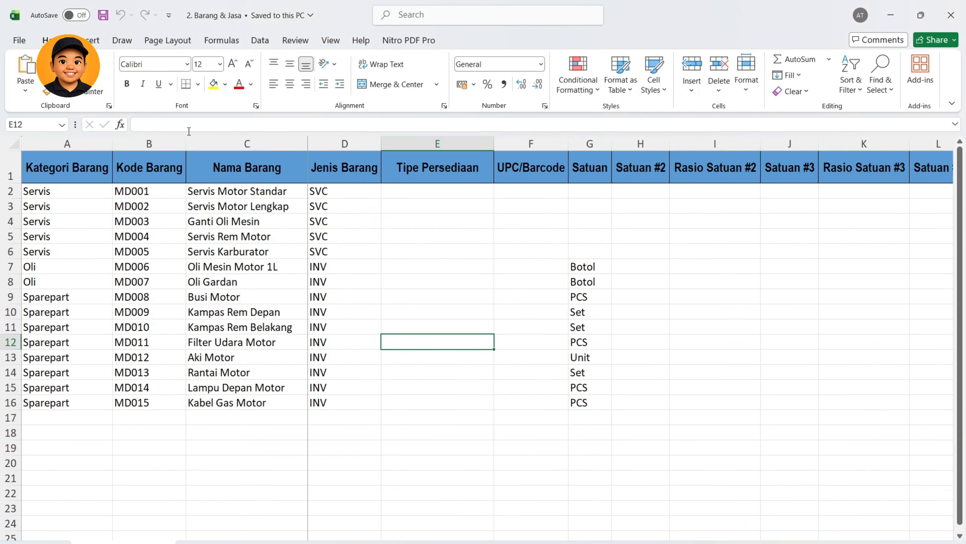
pyautogui.moveTo(133, 191); pyautogui.dragTo(153, 403)
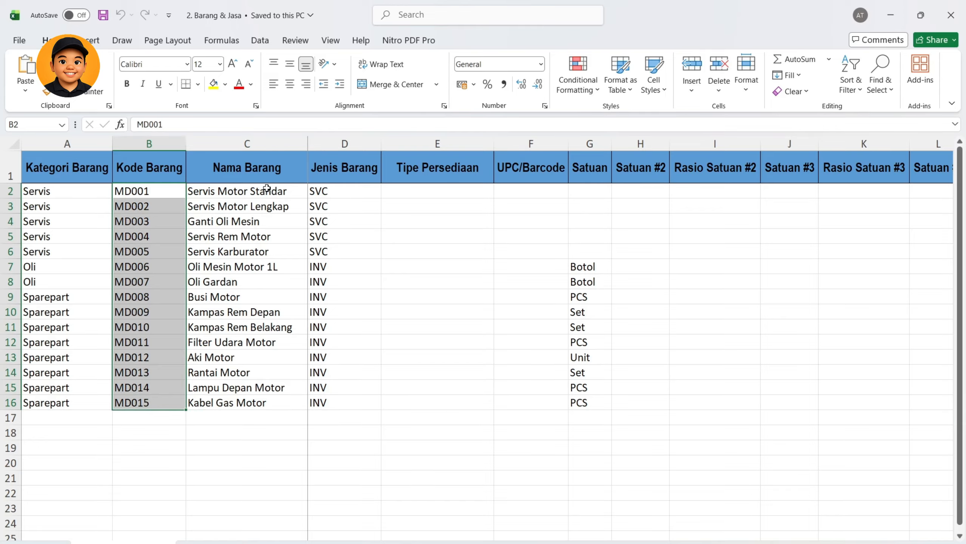
pyautogui.moveTo(261, 191); pyautogui.dragTo(240, 403)
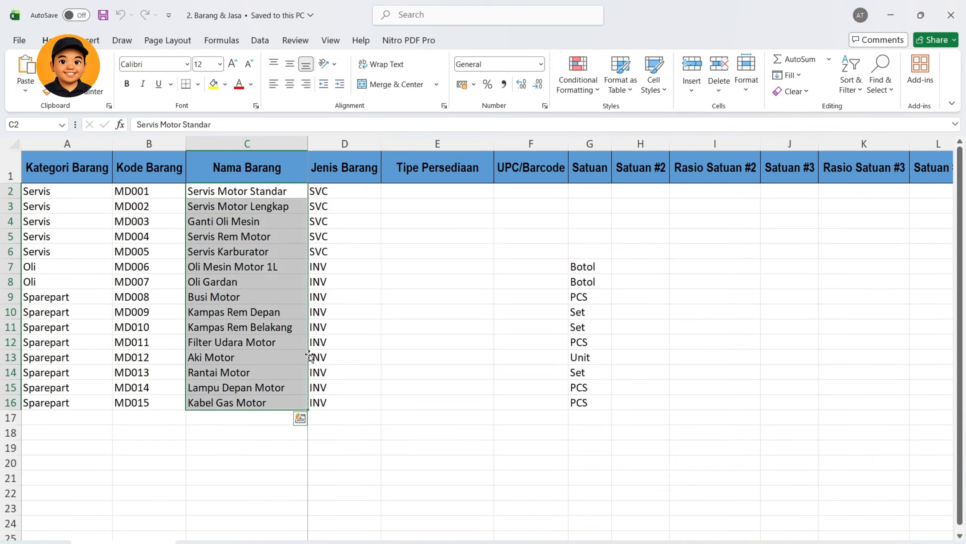
pyautogui.moveTo(348, 191); pyautogui.dragTo(313, 426)
# Read the Jenis Barang codes on the guide sheet and compare them with the SVC and INV entries in column D.
pyautogui.click(212, 543)
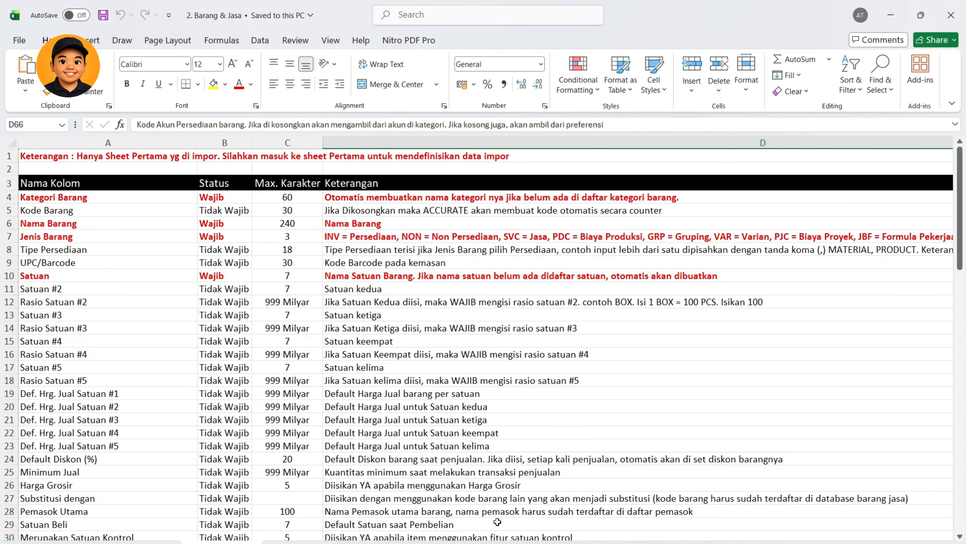
pyautogui.hscroll(3, 486, 339)
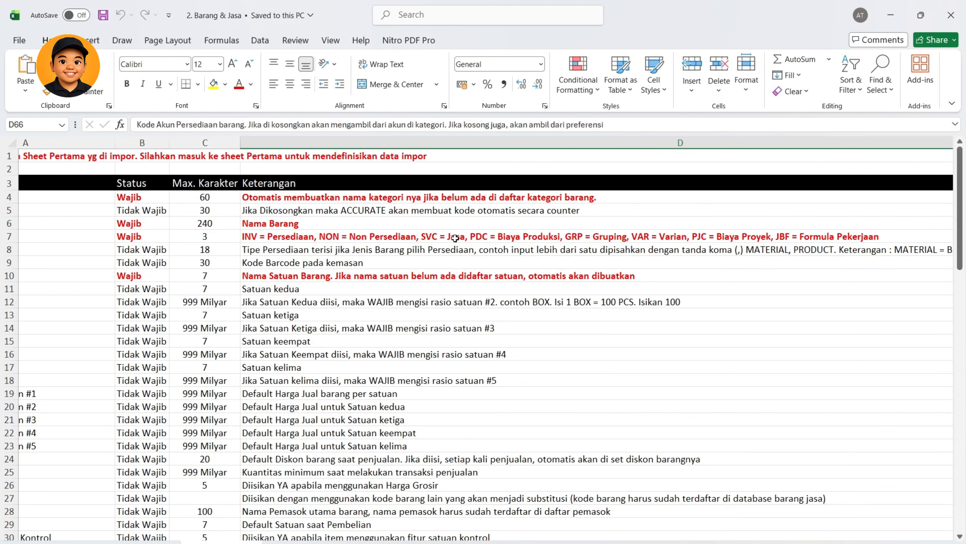
pyautogui.hscroll(-2, 604, 516)
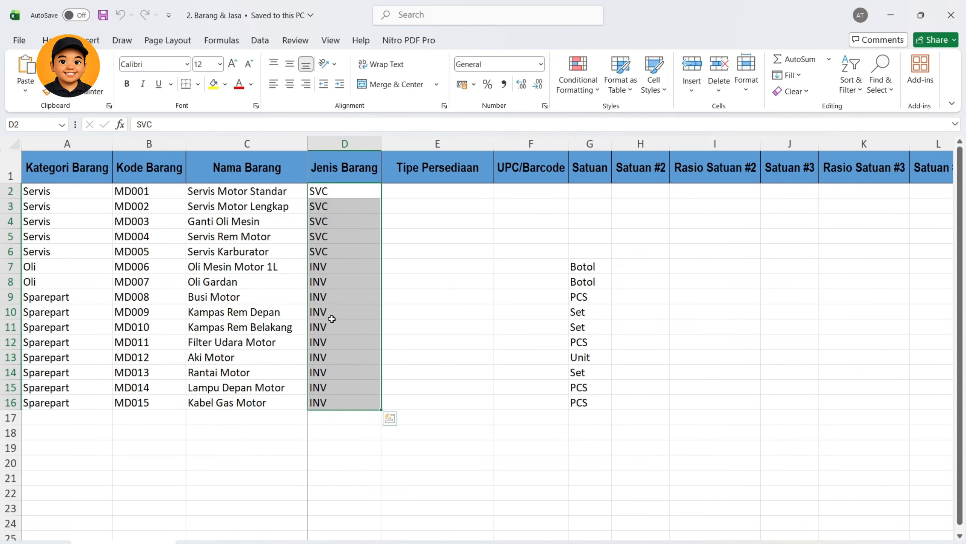
pyautogui.click(335, 342)
pyautogui.click(325, 252)
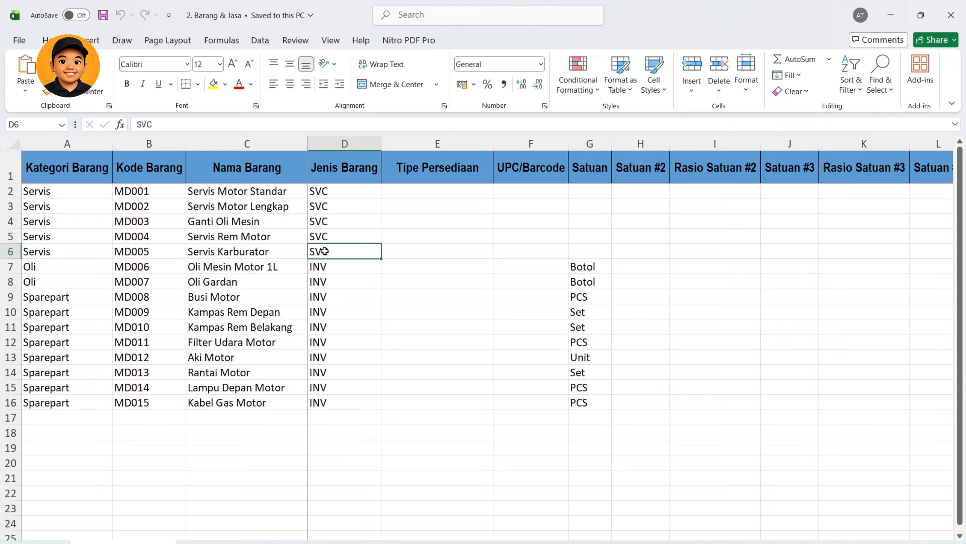
pyautogui.click(327, 232)
pyautogui.click(328, 207)
pyautogui.click(328, 193)
pyautogui.click(328, 266)
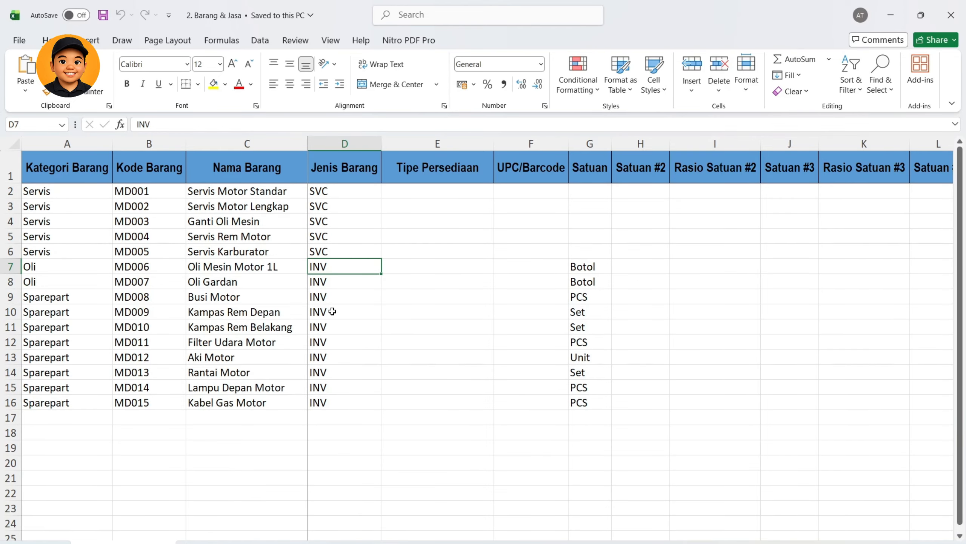
pyautogui.click(332, 311)
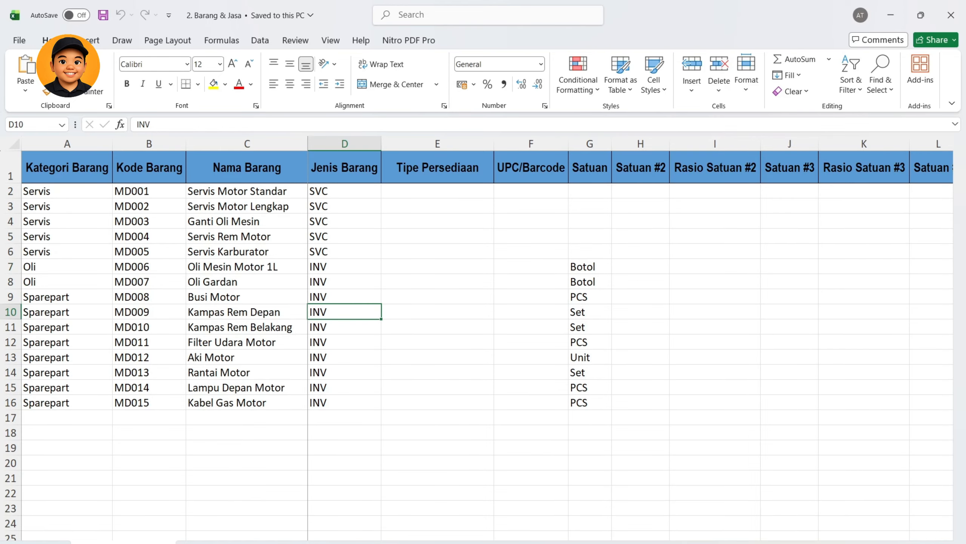
# Check the column descriptions on the guide sheet, then review the Tipe Persediaan and UPC/Barcode columns on the item sheet.
pyautogui.click(324, 533)
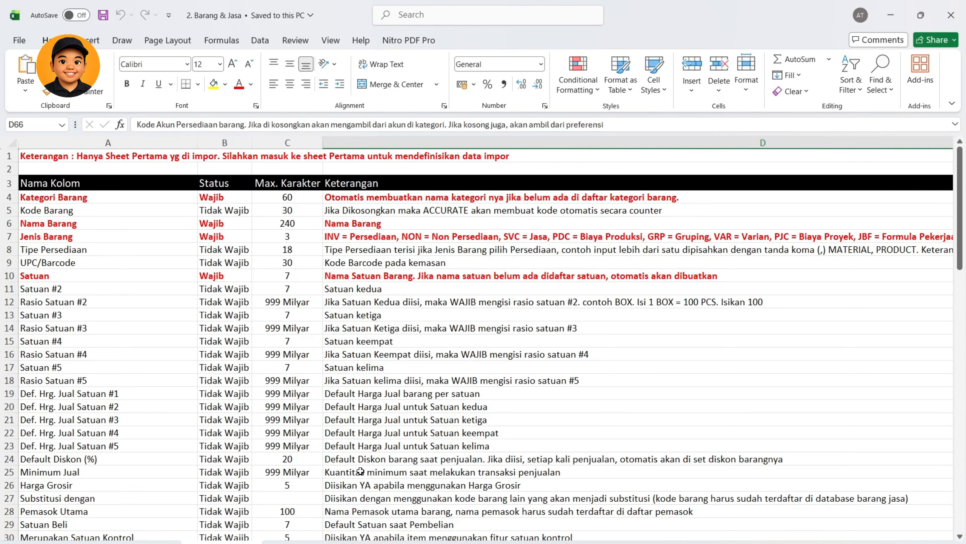
pyautogui.click(126, 541)
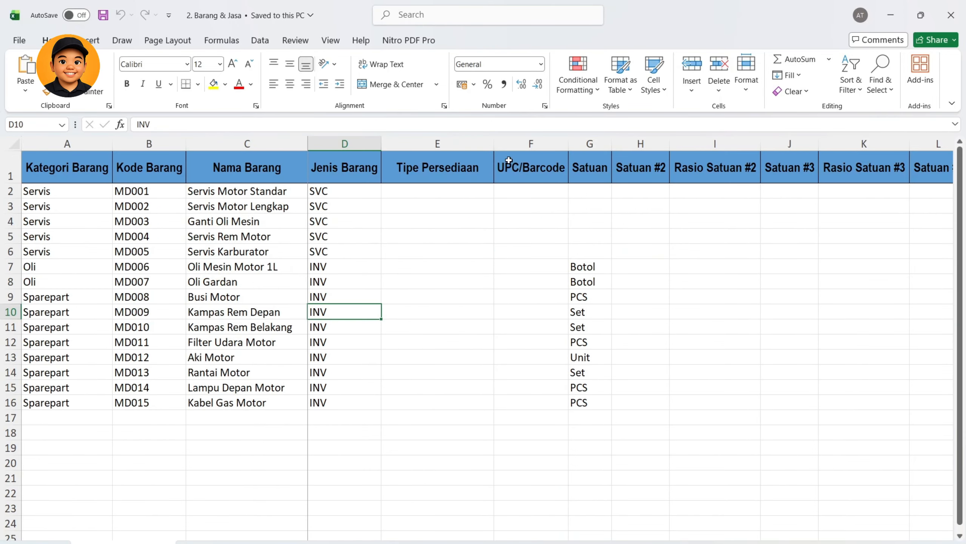
pyautogui.hscroll(3, 494, 490)
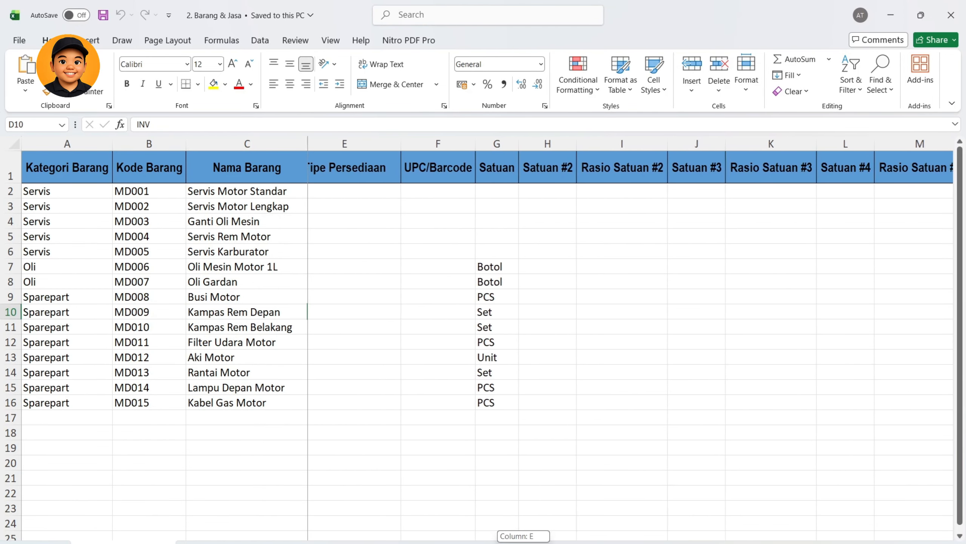
pyautogui.moveTo(369, 190); pyautogui.dragTo(360, 398)
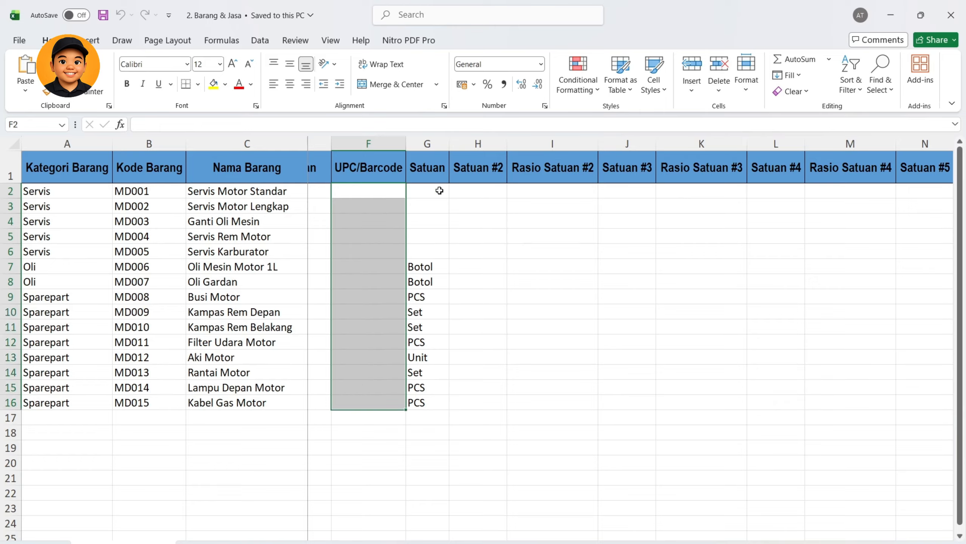
pyautogui.click(544, 288)
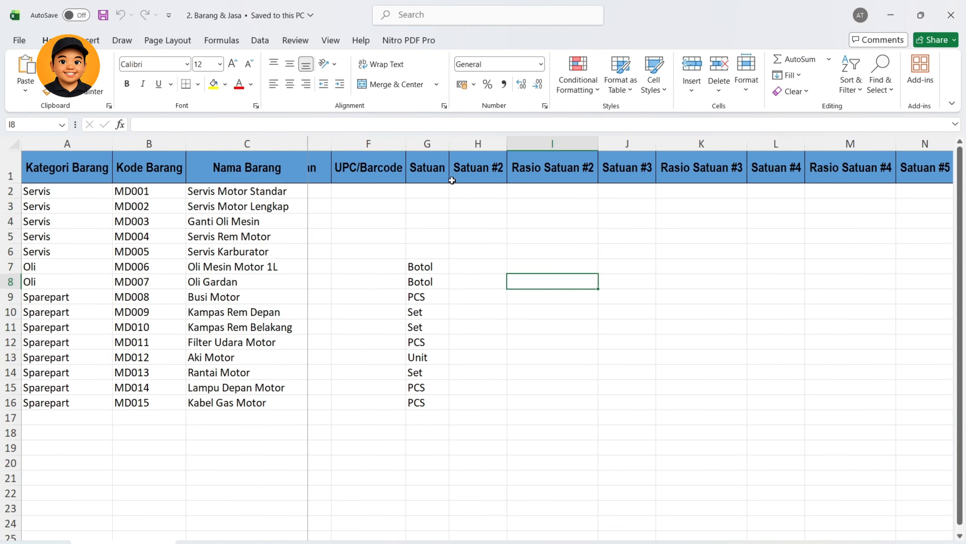
# Review the Satuan column and the additional Satuan and Rasio Satuan columns for the listed items.
pyautogui.moveTo(440, 189); pyautogui.dragTo(619, 345)
pyautogui.hscroll(3, 466, 289)
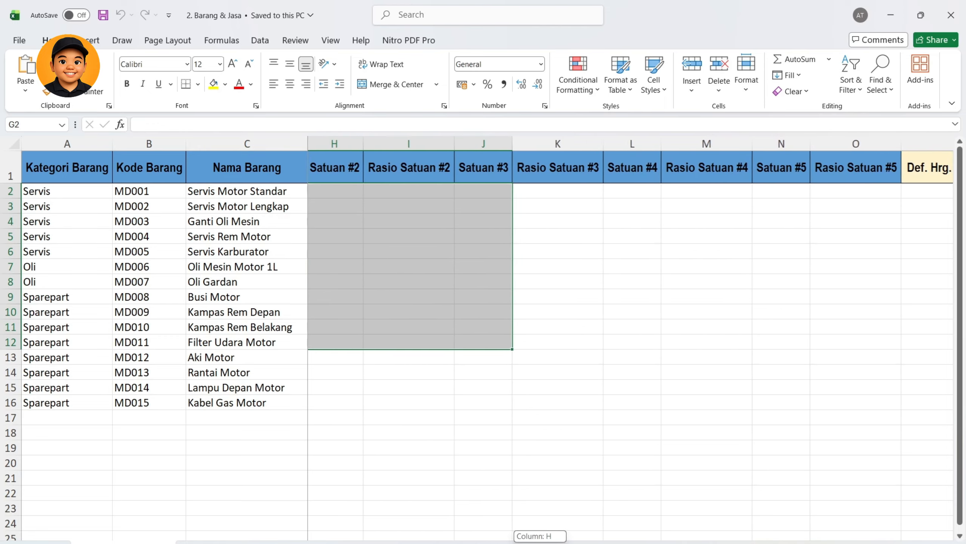
pyautogui.hscroll(-3, 466, 289)
pyautogui.click(400, 253)
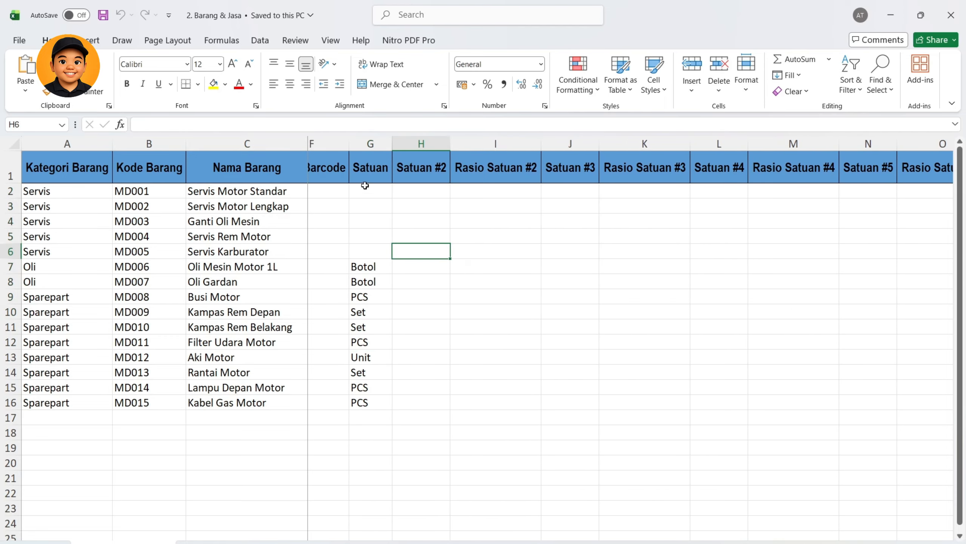
pyautogui.moveTo(364, 191); pyautogui.dragTo(833, 403)
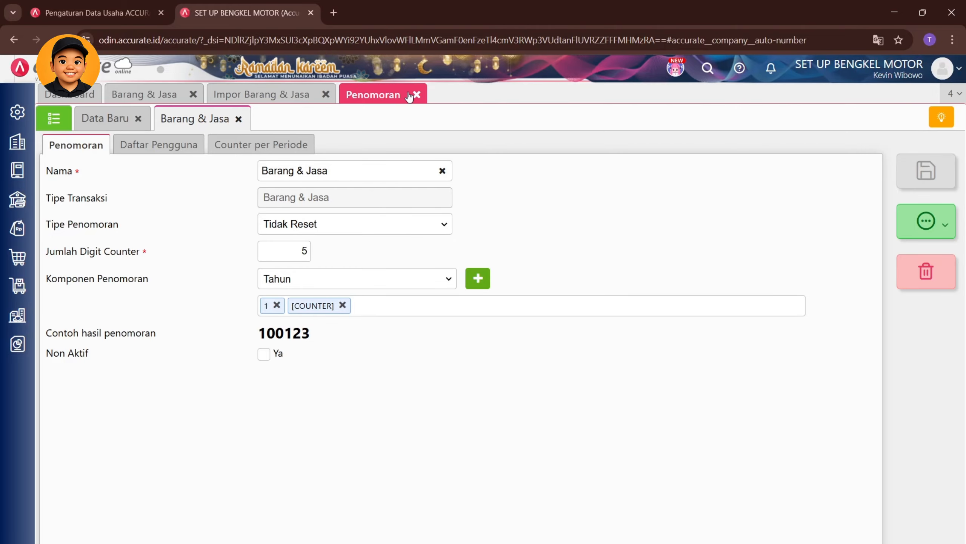
# Switch to Accurate Online, close Penomoran, and enter "asdasdaf" as Nama Barang on the new Barang & Jasa record.
pyautogui.click(417, 95)
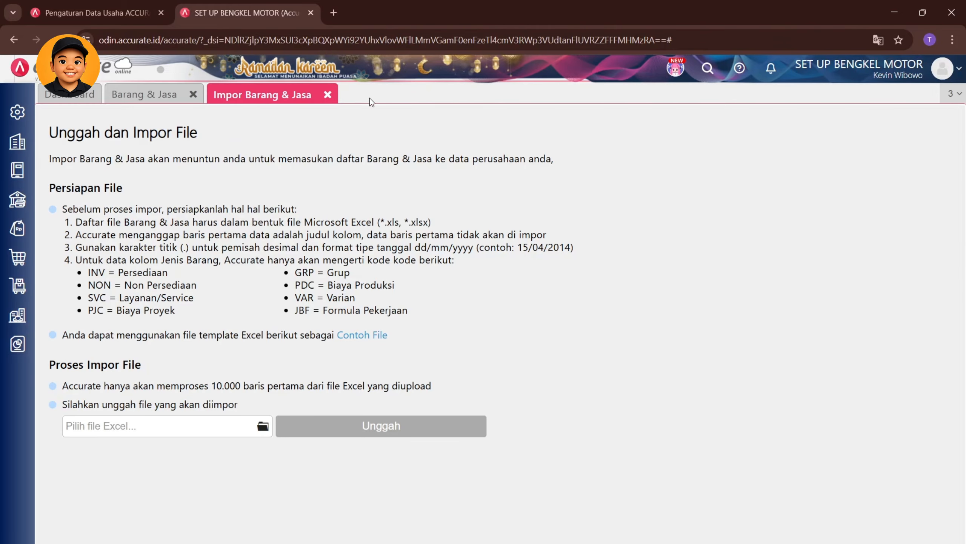
pyautogui.click(169, 95)
pyautogui.click(120, 128)
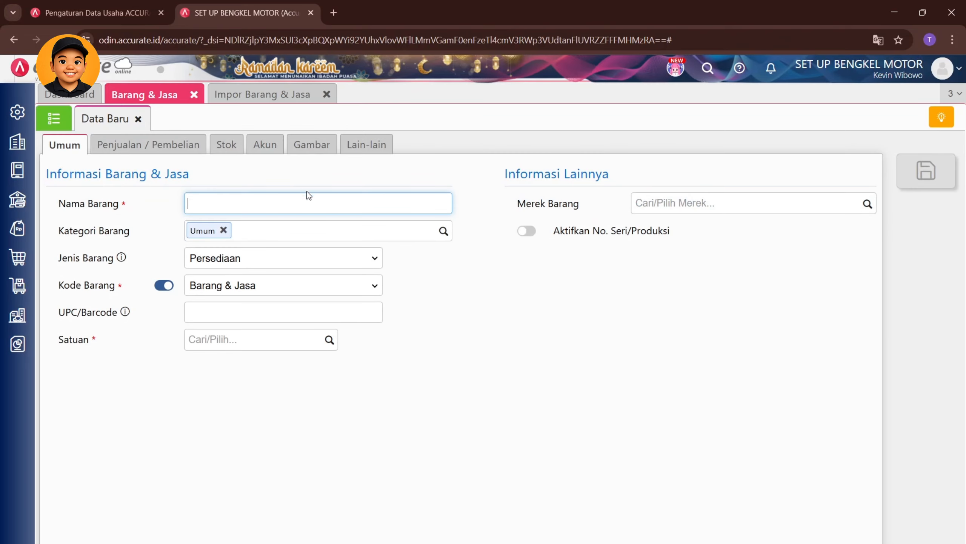
pyautogui.click(329, 339)
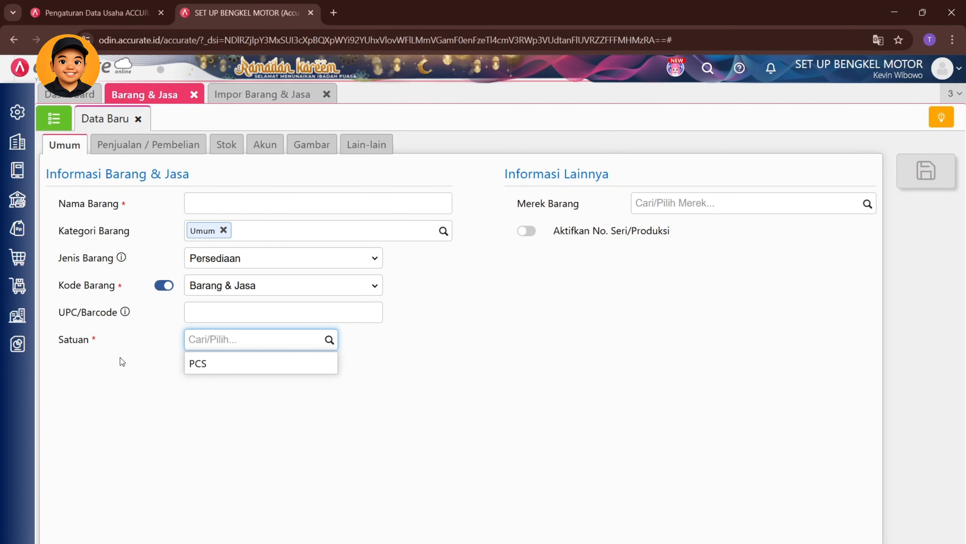
pyautogui.click(262, 202)
pyautogui.write('asdasdaf')
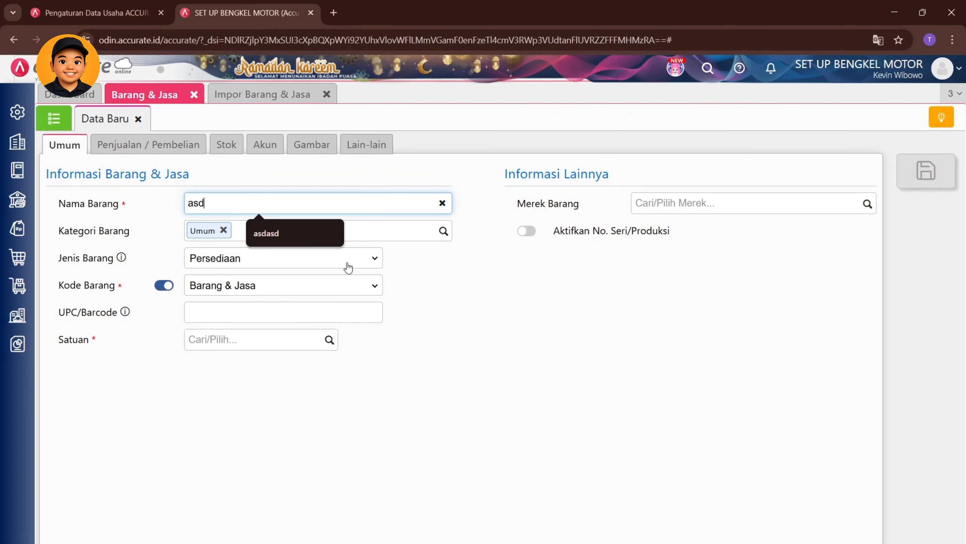
pyautogui.click(425, 344)
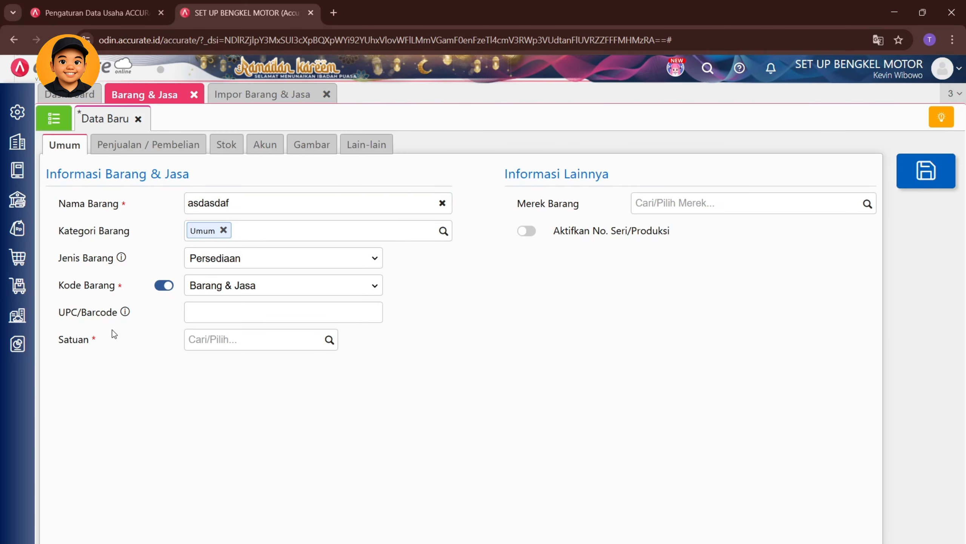
# Set Jenis Barang to Jasa to compare the Satuan requirement, and set it back to Persediaan.
pyautogui.doubleClick(92, 344)
pyautogui.click(287, 259)
pyautogui.click(244, 312)
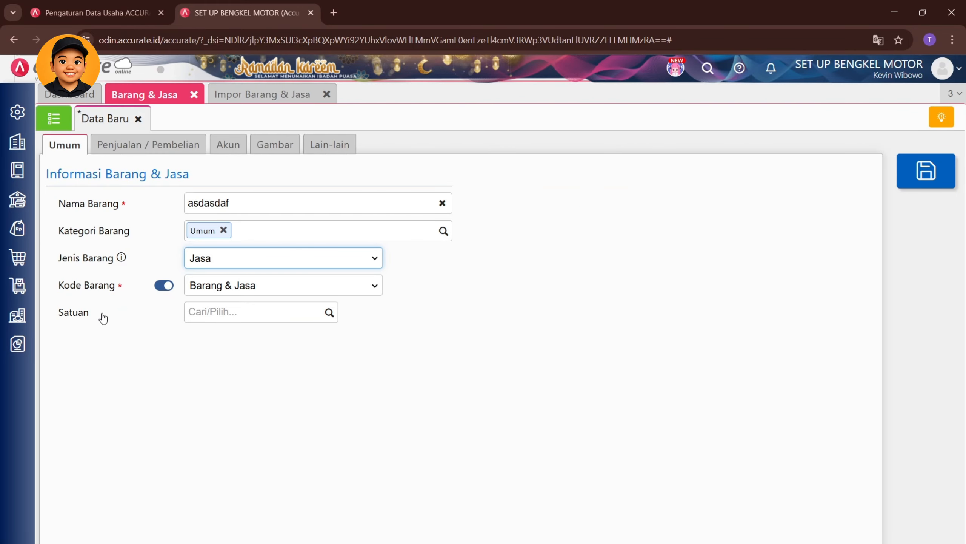
pyautogui.click(286, 259)
pyautogui.click(267, 276)
# Choose PCS as the item's Satuan and add a new second unit named Box equal to 10 PCS.
pyautogui.click(324, 342)
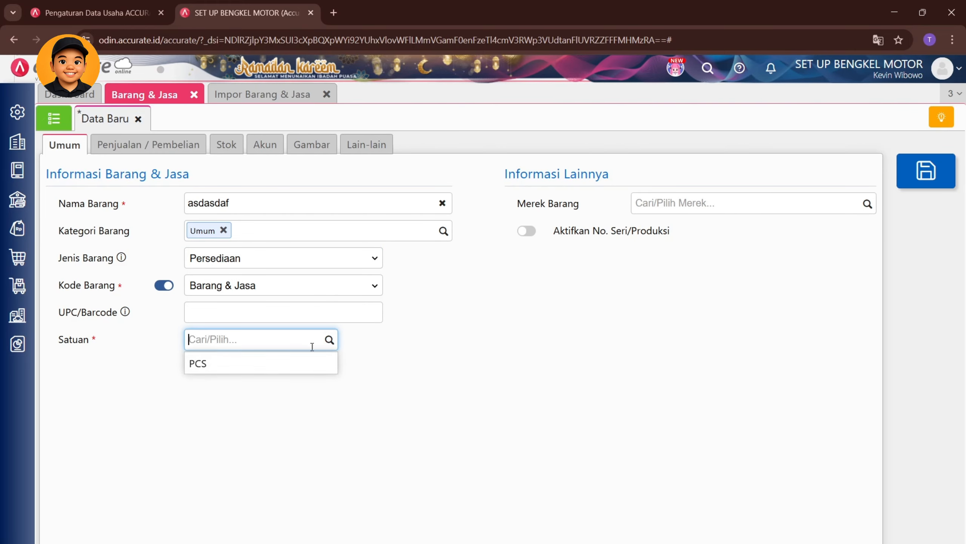
pyautogui.click(298, 361)
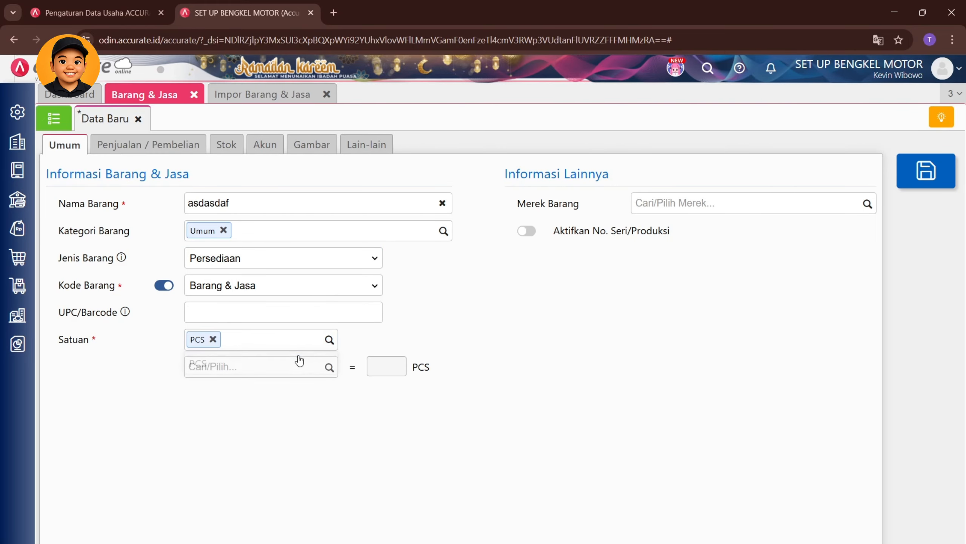
pyautogui.click(261, 366)
pyautogui.write('Box')
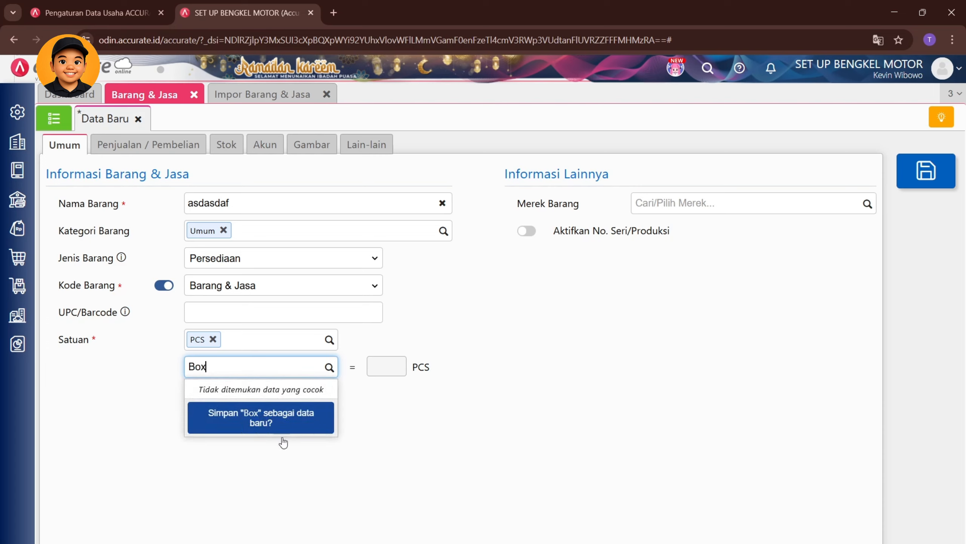
pyautogui.click(285, 418)
pyautogui.moveTo(230, 340); pyautogui.dragTo(183, 340)
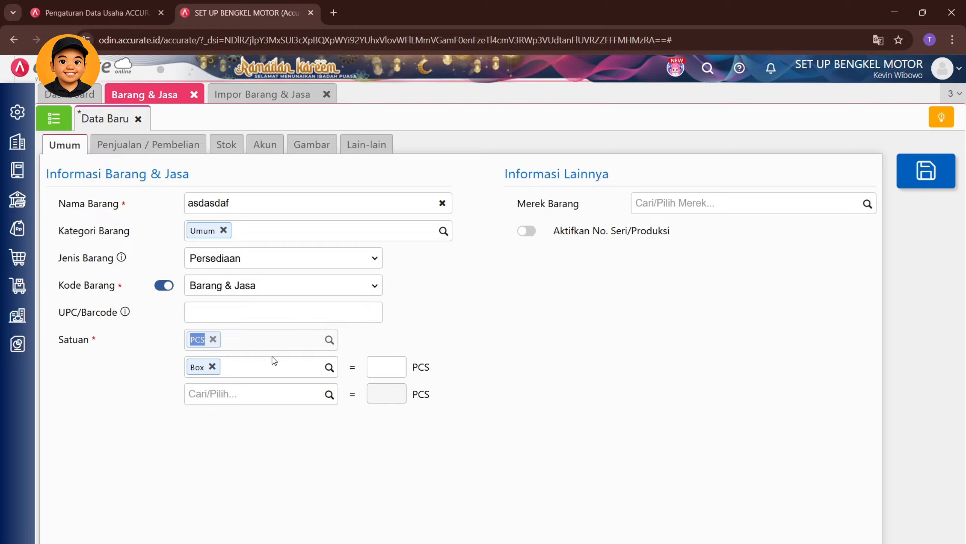
pyautogui.click(394, 372)
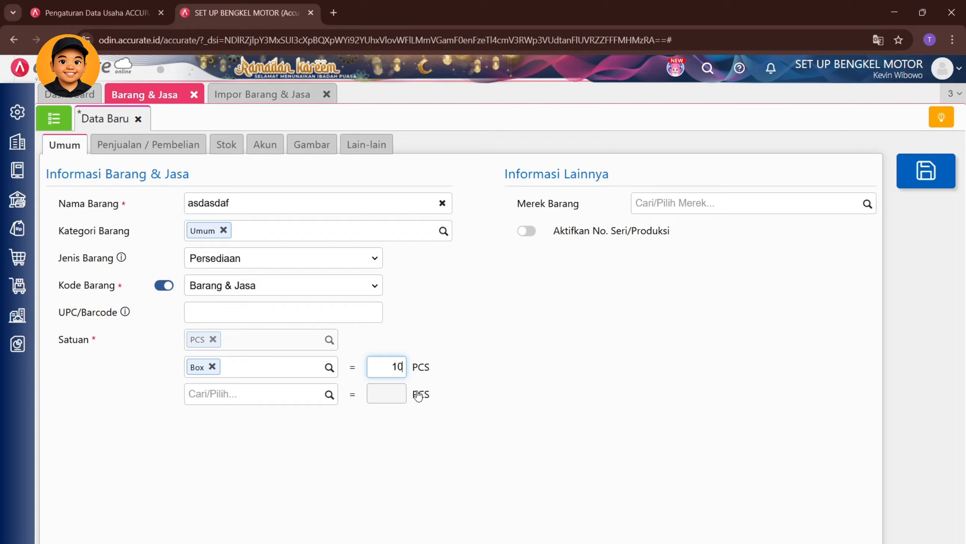
pyautogui.click(257, 394)
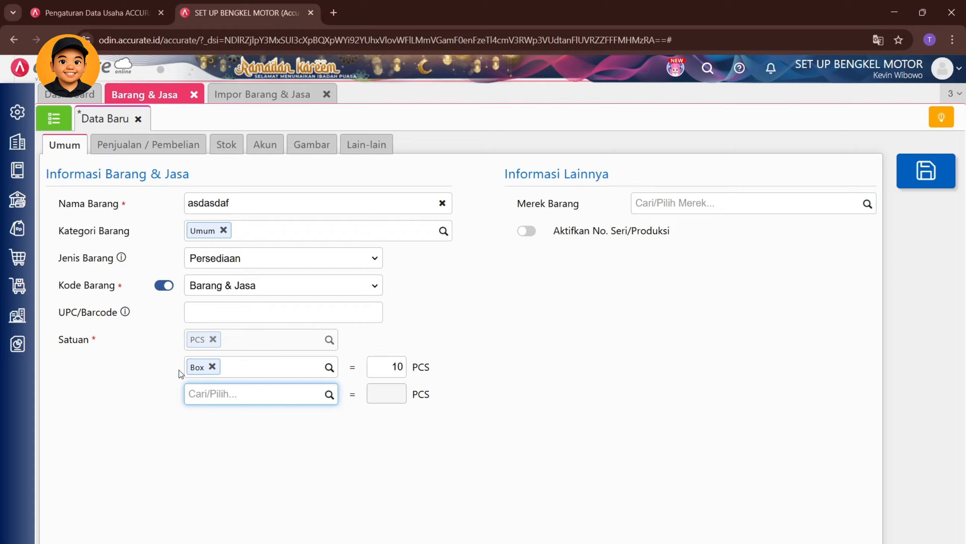
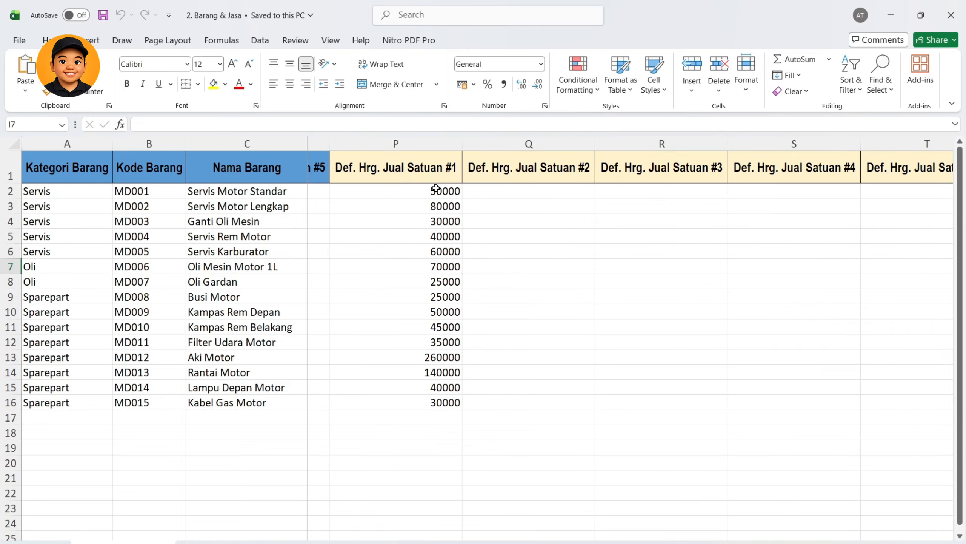
# Compare the record's Penjualan / Pembelian fields in Accurate Online with the Def. Hrg. Jual Satuan columns in the Excel workbook.
pyautogui.click(480, 543)
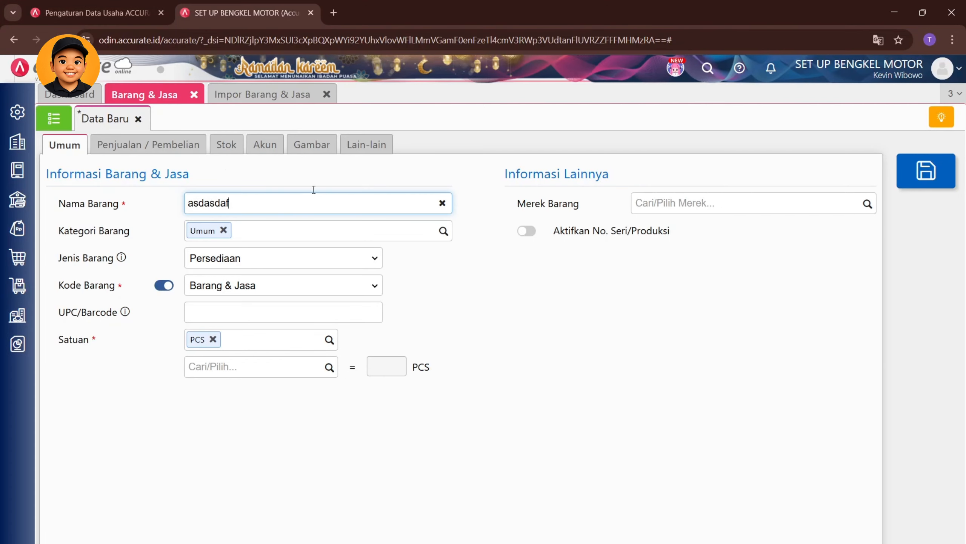
pyautogui.click(162, 149)
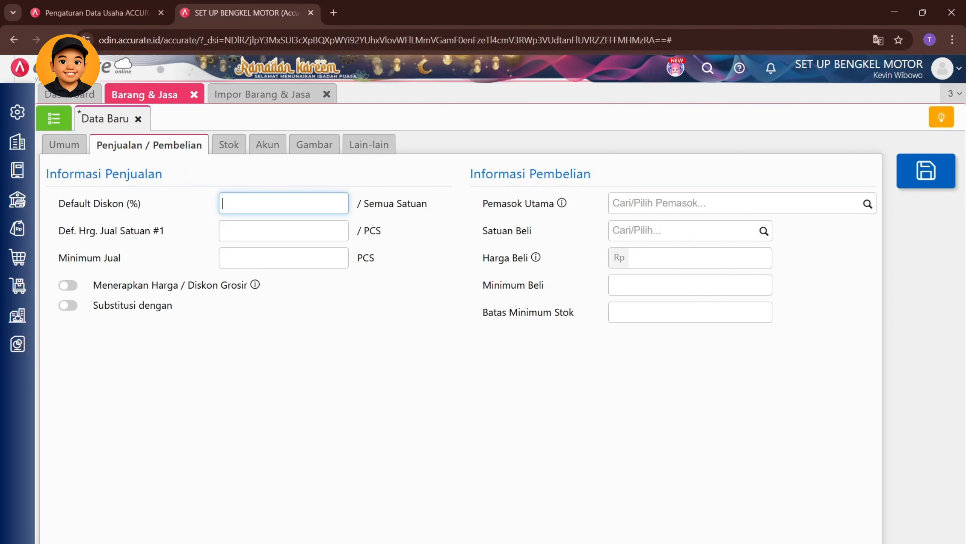
pyautogui.click(746, 543)
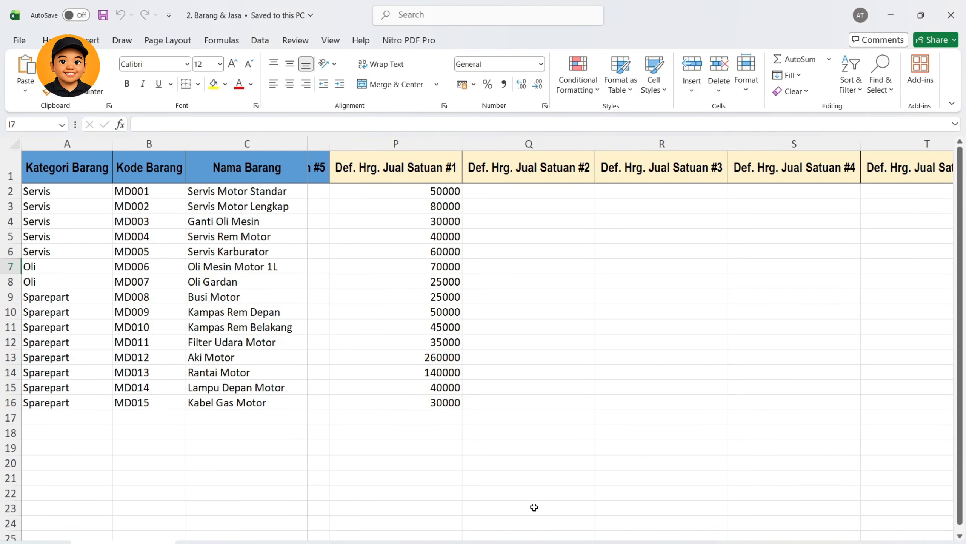
pyautogui.moveTo(572, 195); pyautogui.dragTo(576, 342)
pyautogui.moveTo(709, 193); pyautogui.dragTo(723, 296)
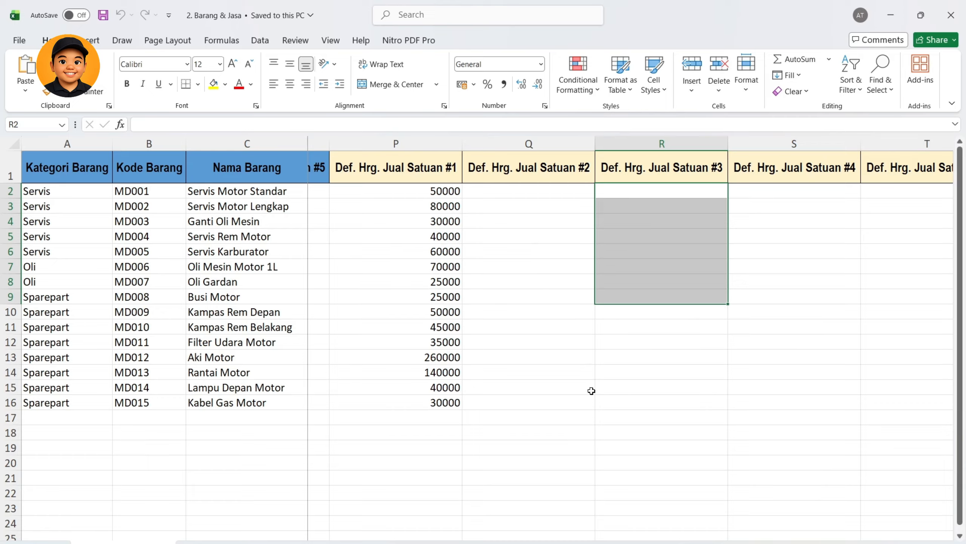
pyautogui.hscroll(-5, 445, 374)
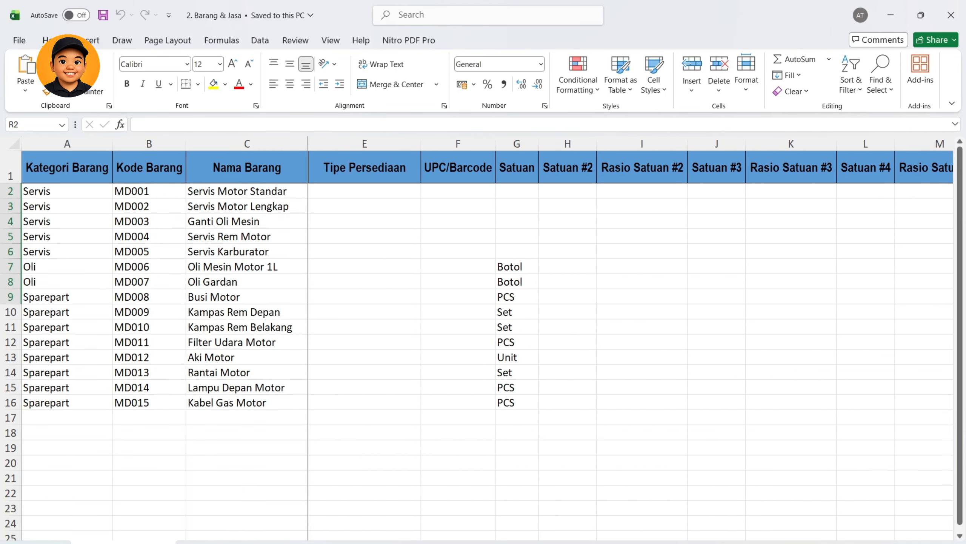
# Compare the Default Diskon (%) and purchasing columns in Excel with Informasi Pembelian in Accurate Online, then return to the workbook.
pyautogui.moveTo(526, 541); pyautogui.dragTo(597, 541)
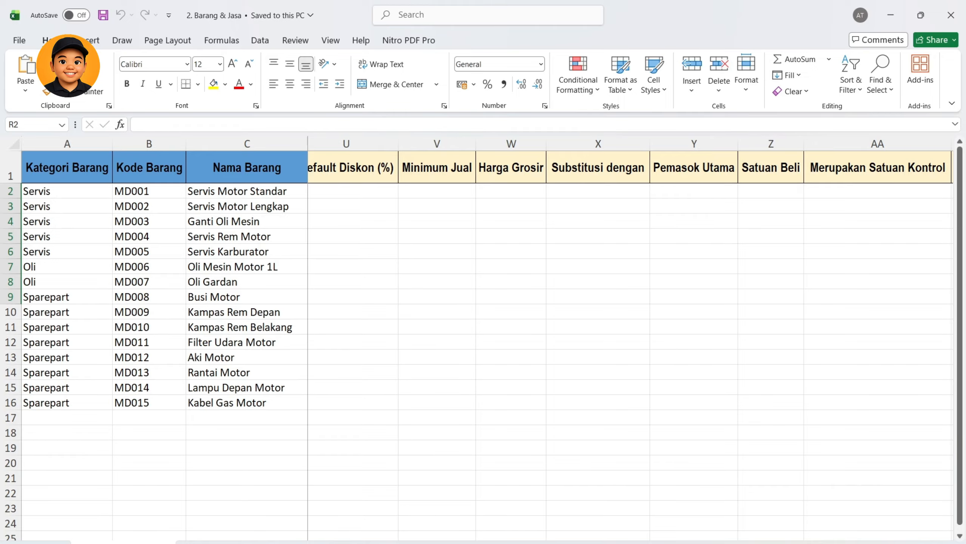
pyautogui.hscroll(-2, 536, 224)
pyautogui.moveTo(609, 197); pyautogui.dragTo(600, 251)
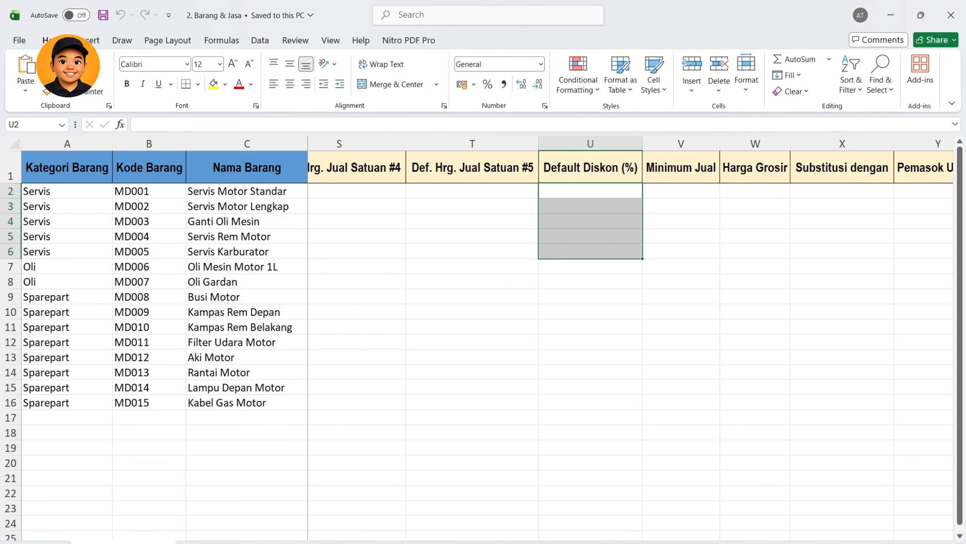
pyautogui.hotkey('alt', 'Tab')
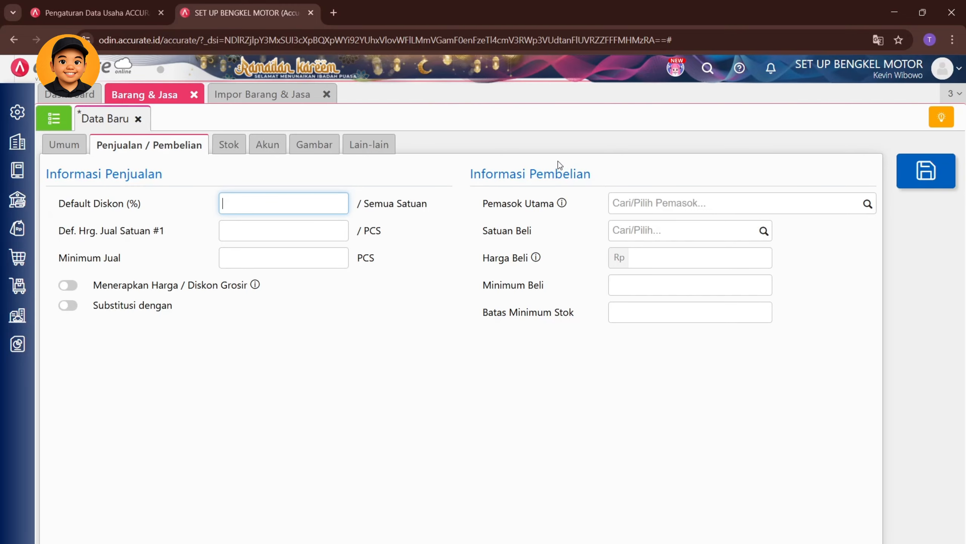
pyautogui.moveTo(591, 173); pyautogui.dragTo(510, 173)
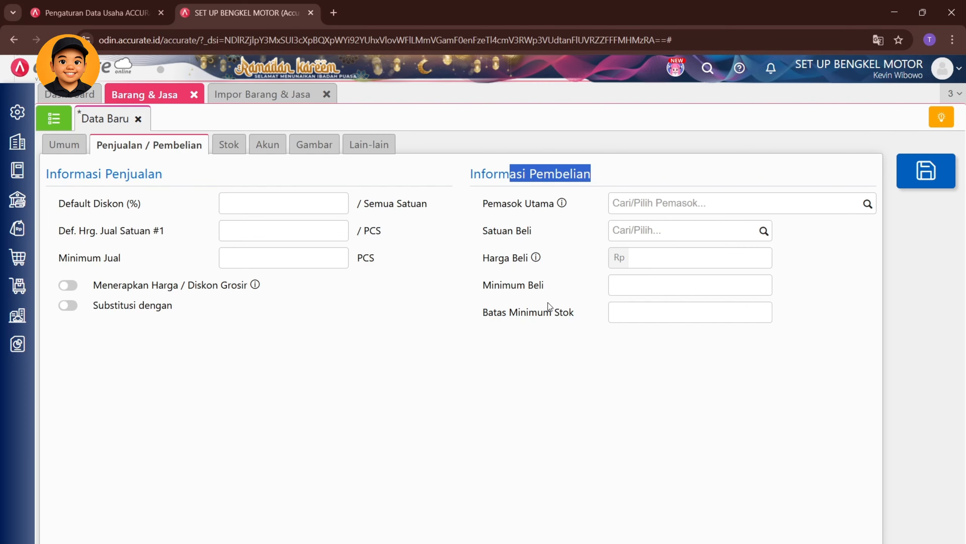
pyautogui.hotkey('alt', 'Tab')
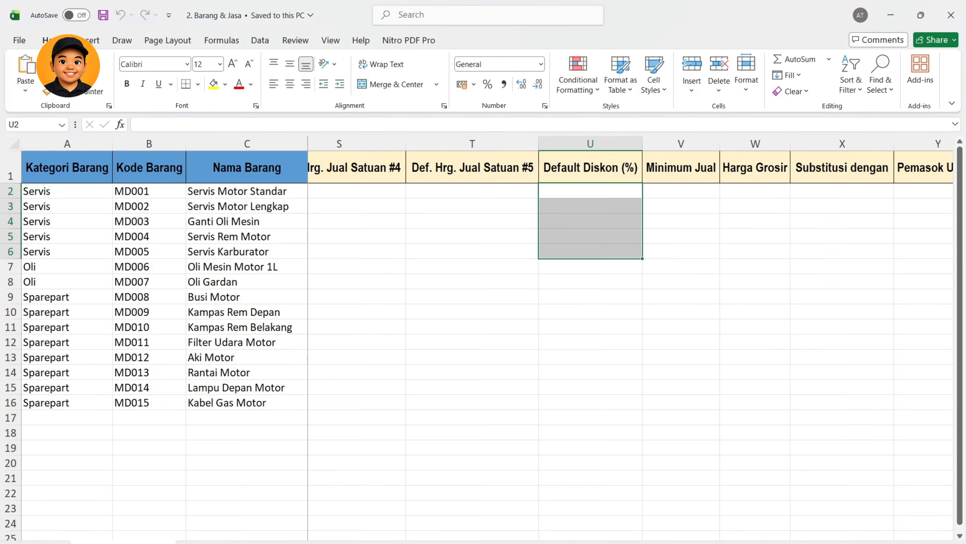
# Review the item sheet's tax columns and the tax goods code list for Kode Barang Pajak, then switch back to Accurate Online.
pyautogui.moveTo(609, 543); pyautogui.dragTo(621, 543)
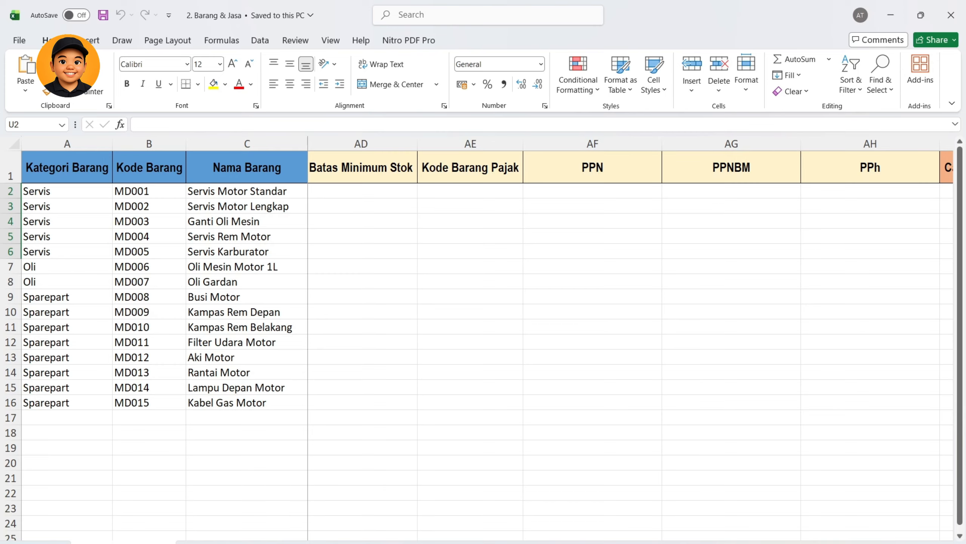
pyautogui.click(319, 543)
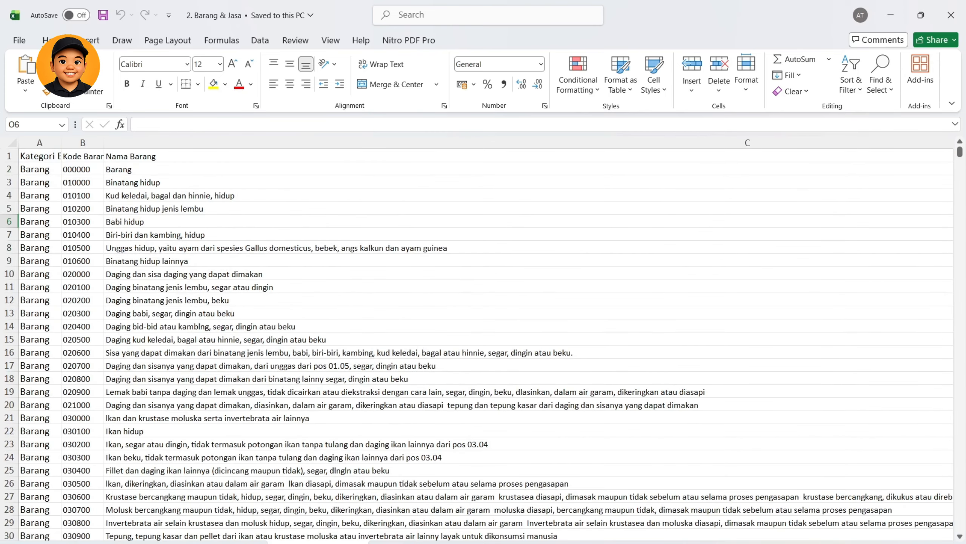
pyautogui.click(123, 543)
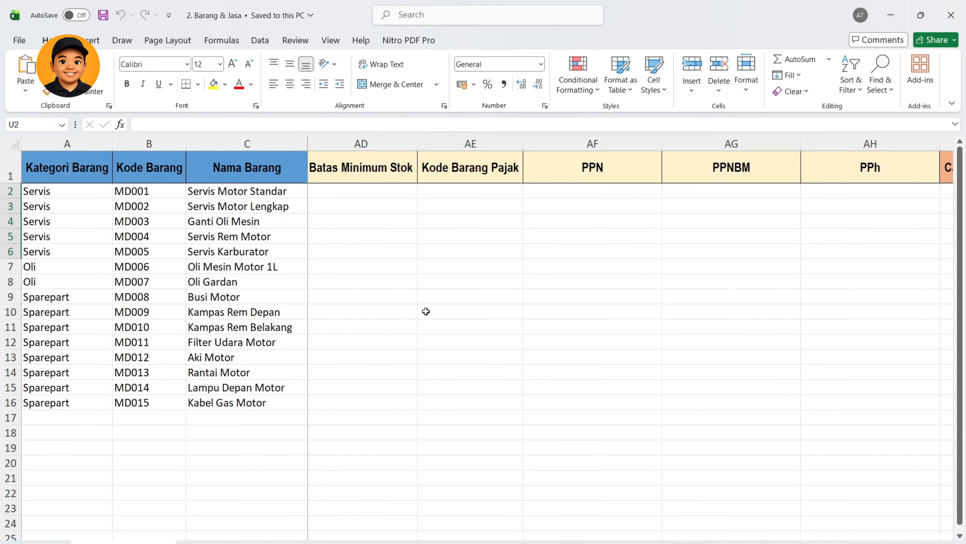
pyautogui.moveTo(666, 542); pyautogui.dragTo(704, 542)
pyautogui.click(720, 541)
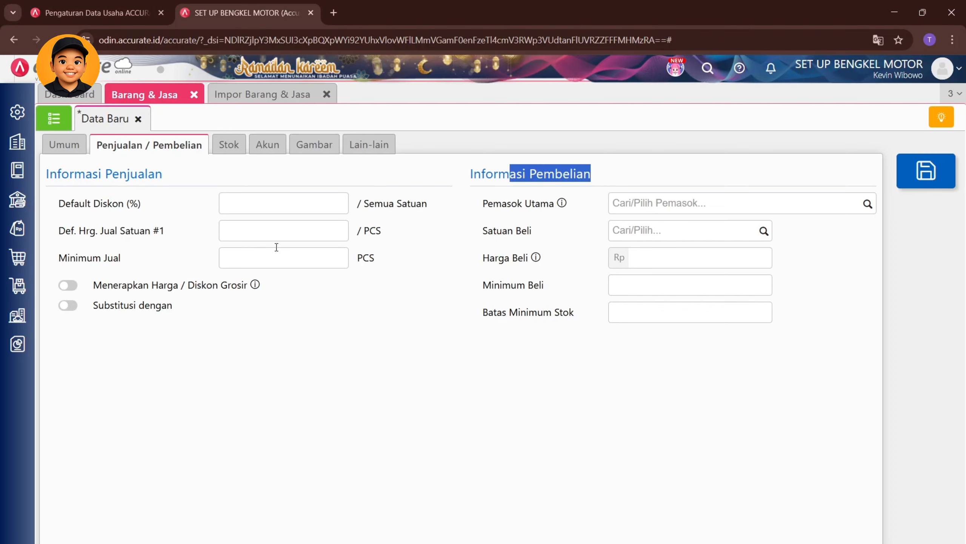
# View the new item's Stok Awal fields, then return to the Excel workbook and skim the column guide for the opening-balance entries.
pyautogui.click(233, 145)
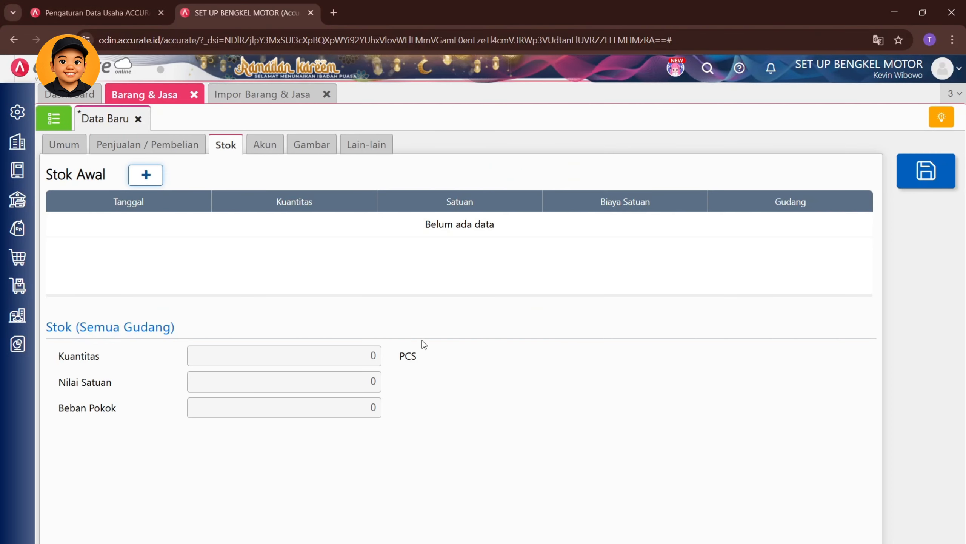
pyautogui.hotkey('alt', 'Tab')
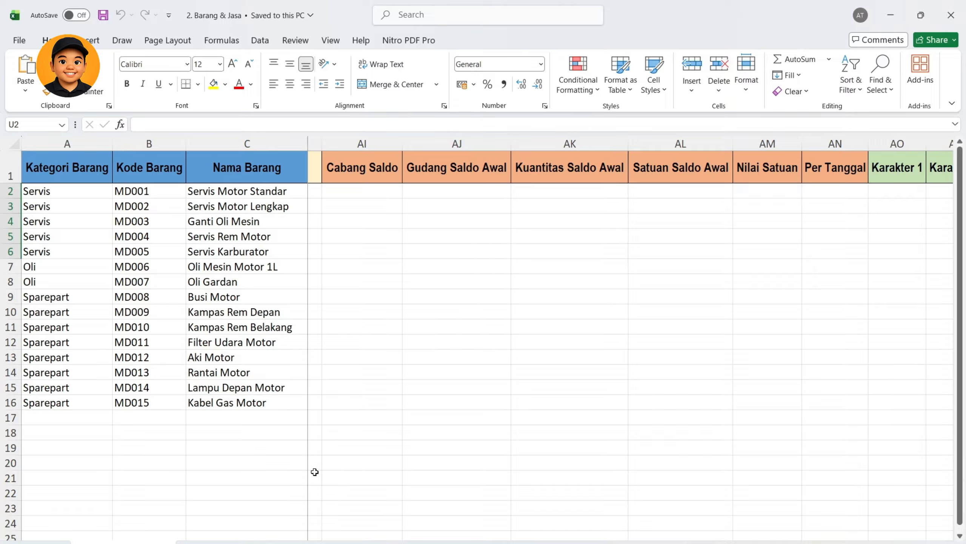
pyautogui.click(222, 542)
pyautogui.scroll(-4, 484, 472)
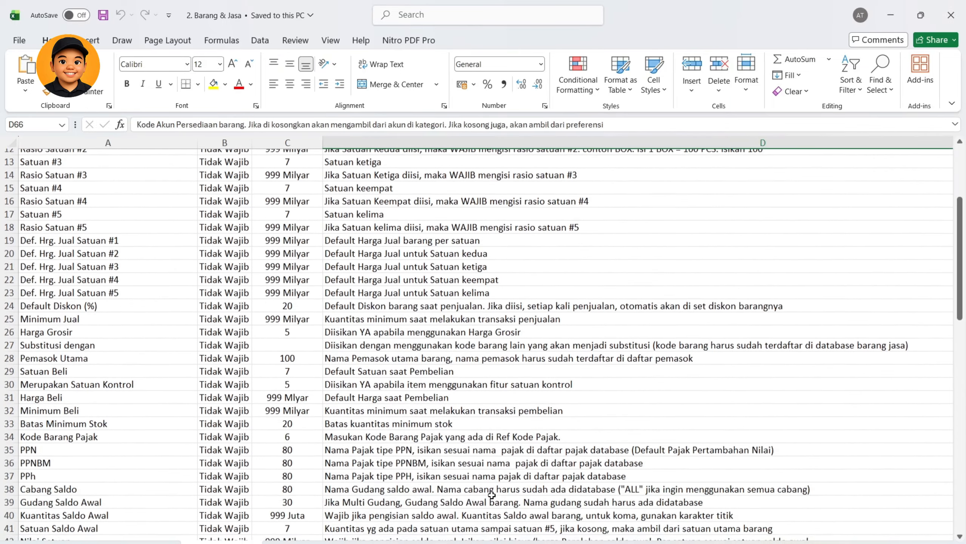
pyautogui.scroll(-4, 491, 495)
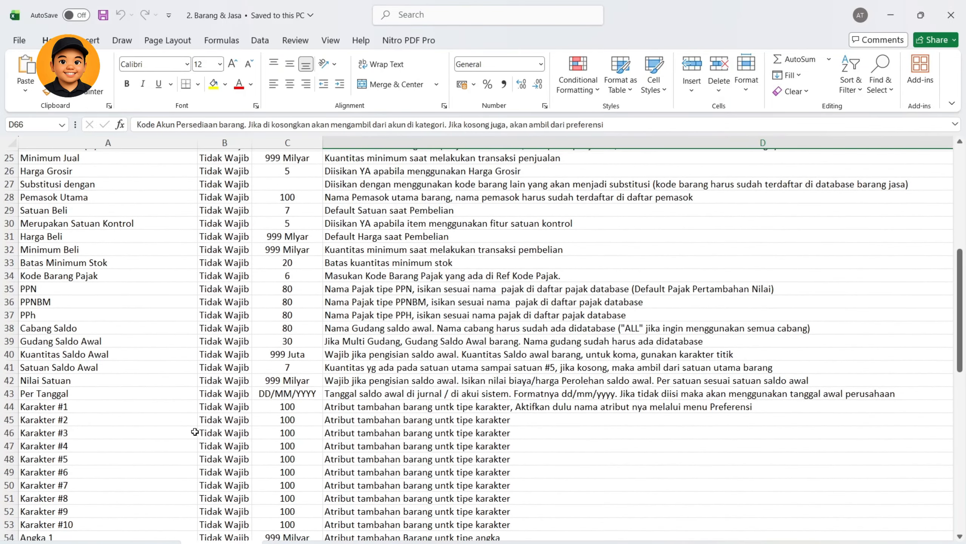
pyautogui.scroll(-6, 229, 457)
pyautogui.scroll(2, 283, 513)
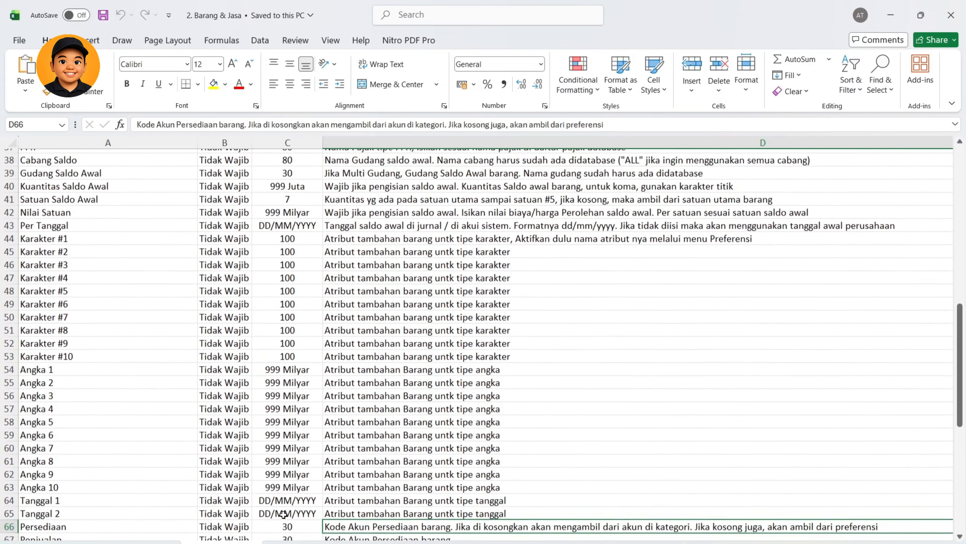
pyautogui.scroll(9, 284, 514)
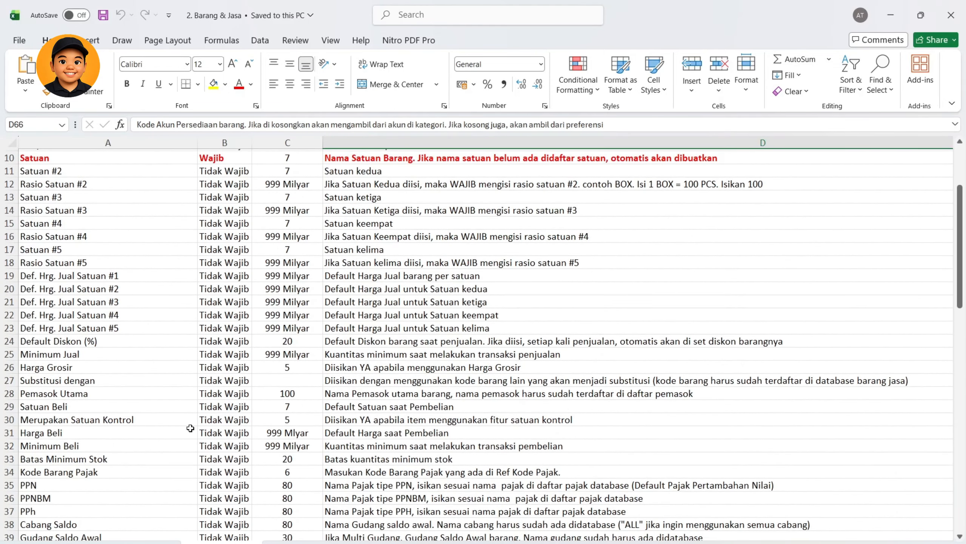
# Read the column guide's notes for Batas Minimum Stok and the Saldo Awal columns, focusing on Gudang Saldo Awal.
pyautogui.click(75, 461)
pyautogui.scroll(-4, 75, 438)
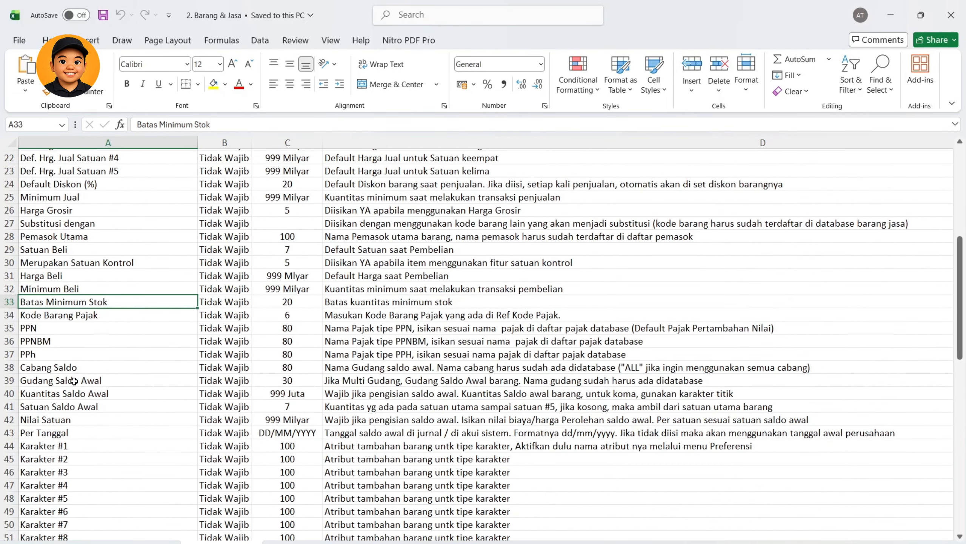
pyautogui.click(73, 381)
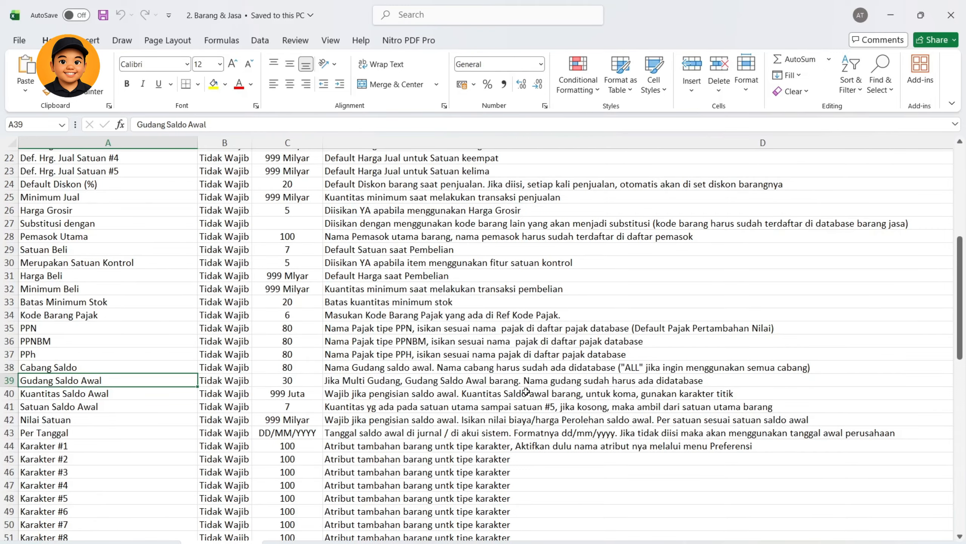
pyautogui.moveTo(960, 324); pyautogui.dragTo(964, 235)
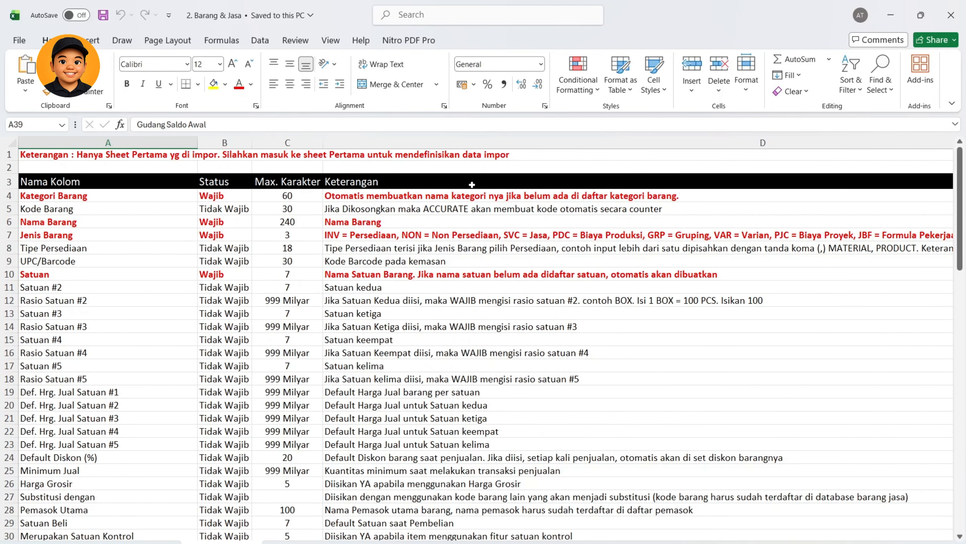
pyautogui.scroll(-6, 781, 317)
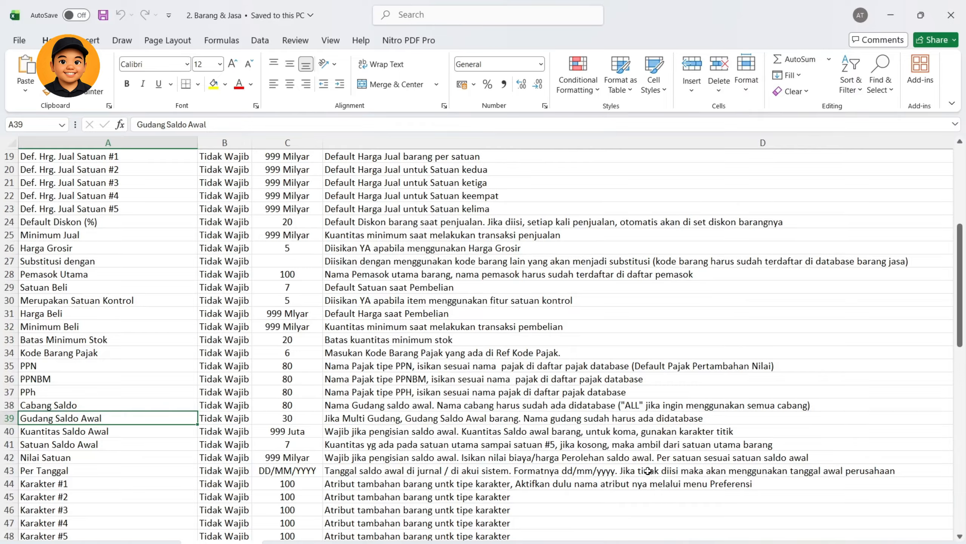
# Switch to Accurate Online, open the Gudang list under Persediaan, and create and save a new warehouse named Bekasi.
pyautogui.hotkey('alt', 'Tab')
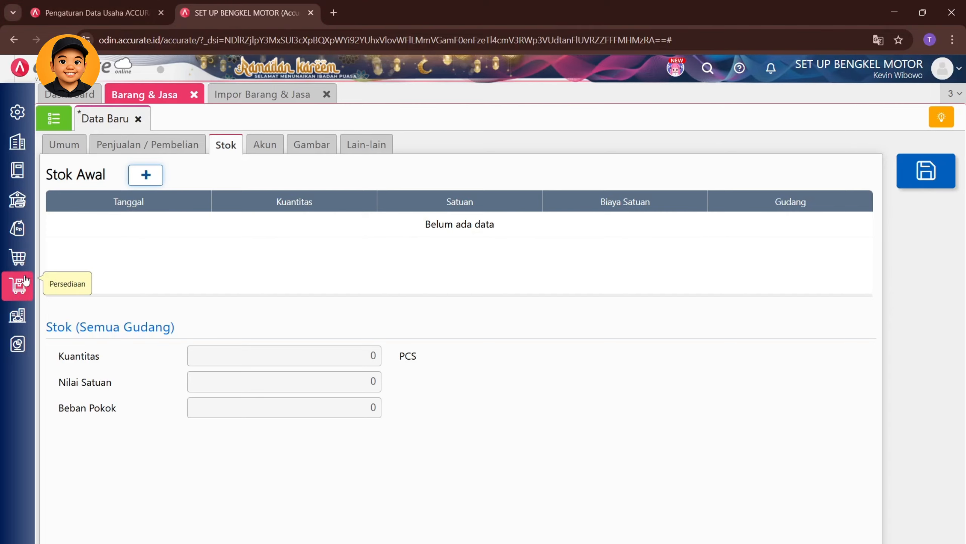
pyautogui.click(17, 286)
pyautogui.click(333, 461)
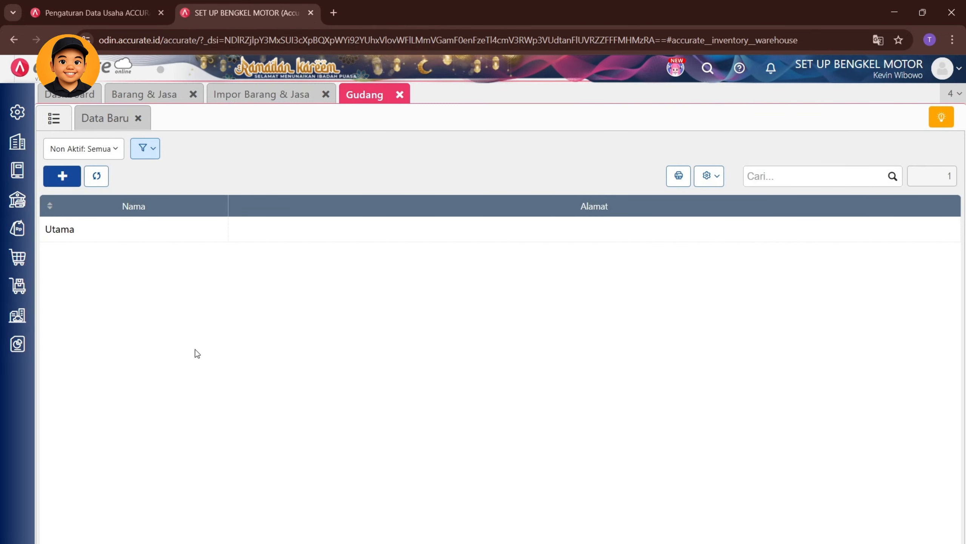
pyautogui.click(102, 121)
pyautogui.write('Bekasi')
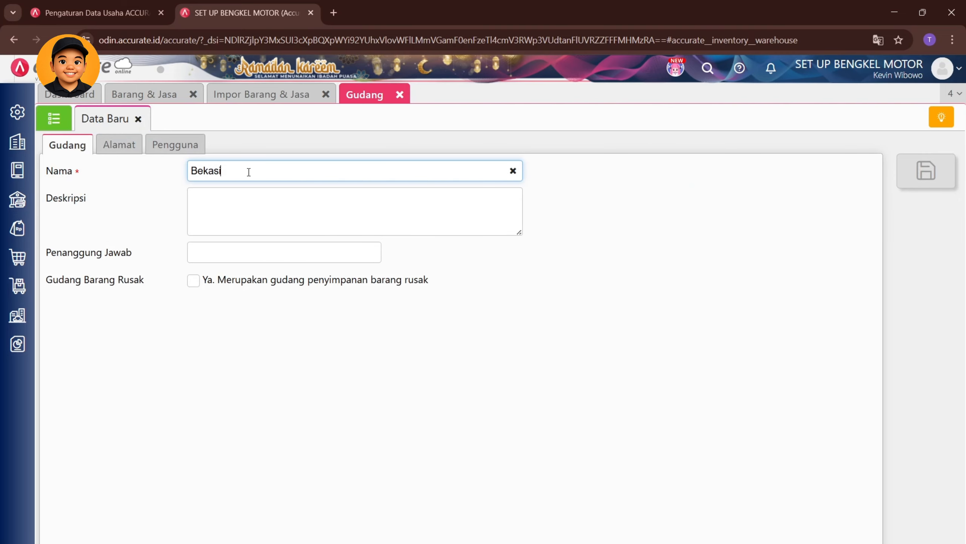
pyautogui.hotkey('ctrl', 's')
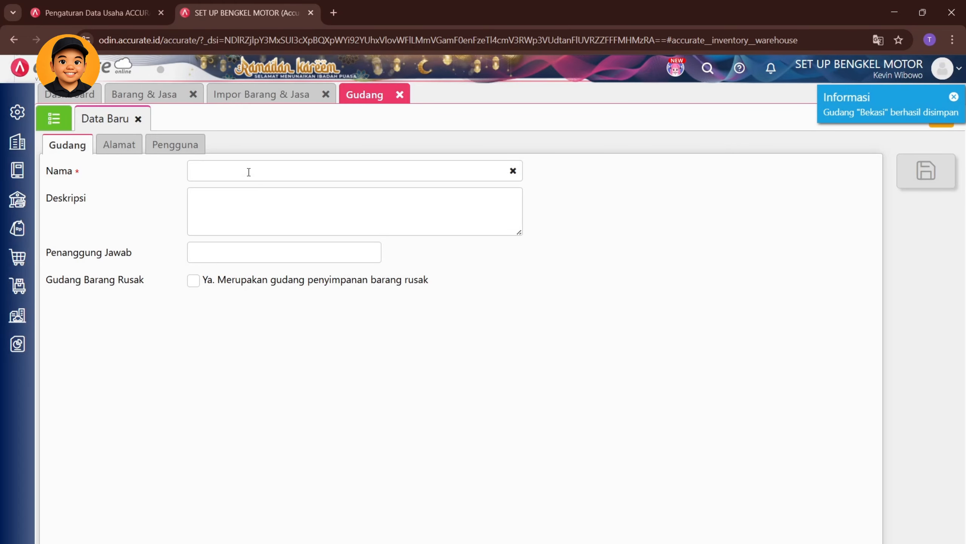
# Create and save another warehouse named Jakarta.
pyautogui.click(249, 172)
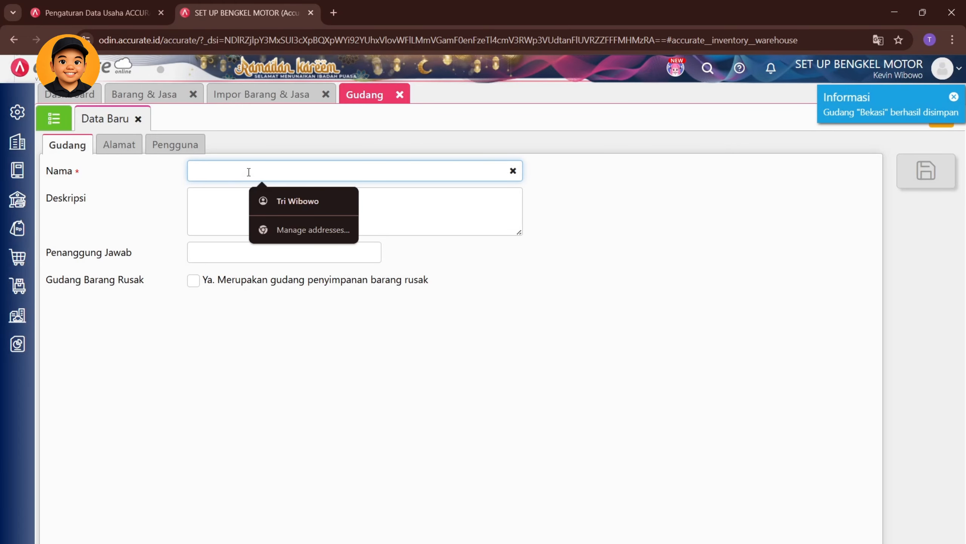
pyautogui.write('Jakarta')
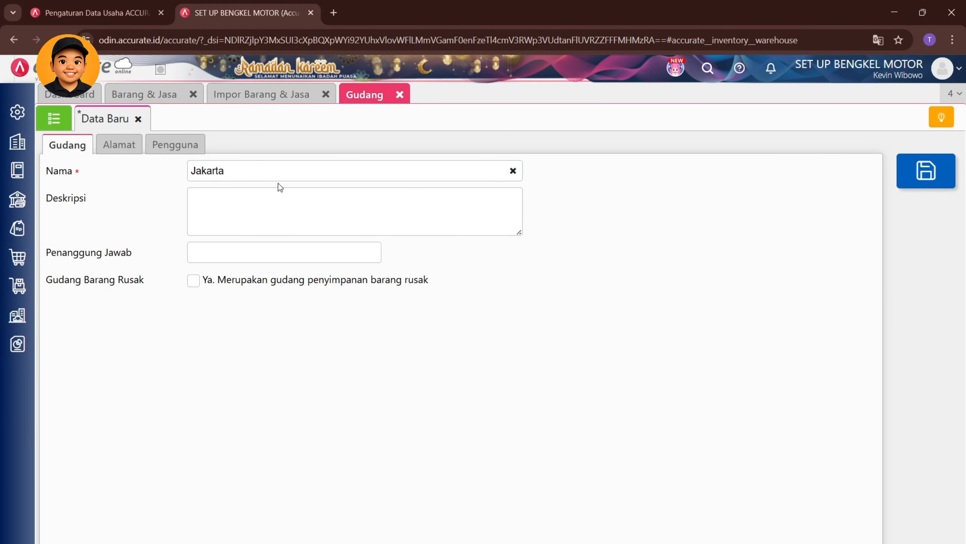
pyautogui.hotkey('ctrl', 's')
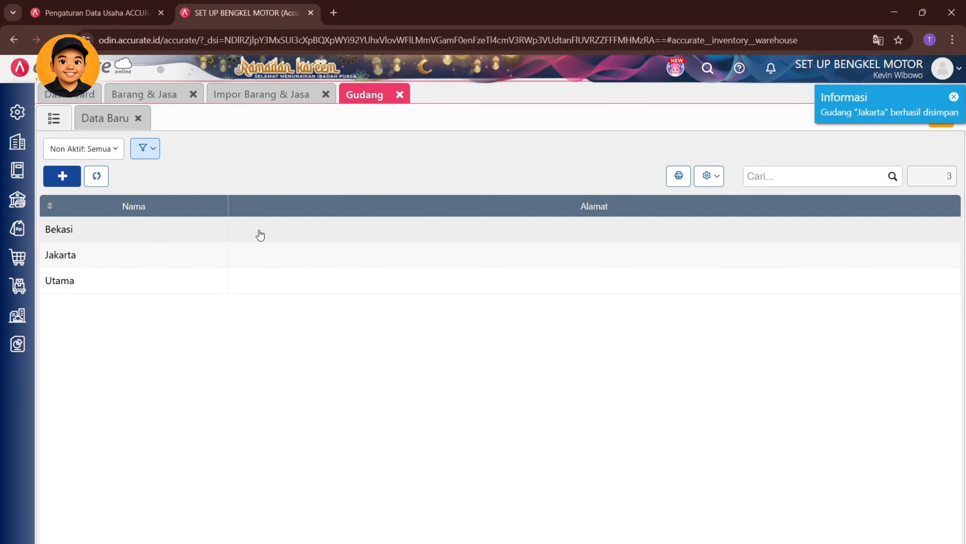
# Compare the item sheet's Gudang Saldo Awal column in Excel with the warehouse list in Accurate Online.
pyautogui.hotkey('alt', 'Tab')
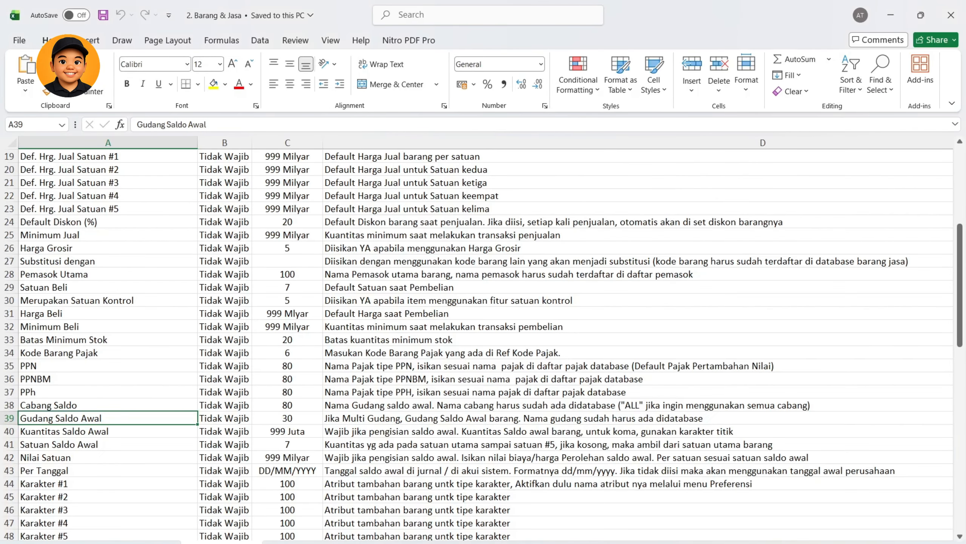
pyautogui.hotkey('ctrl', 'pageup')
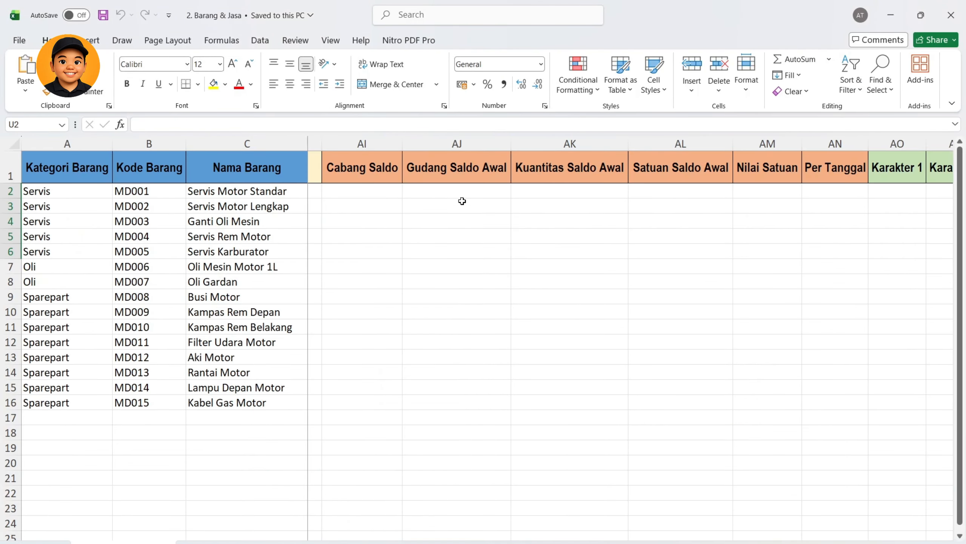
pyautogui.click(456, 236)
pyautogui.click(458, 308)
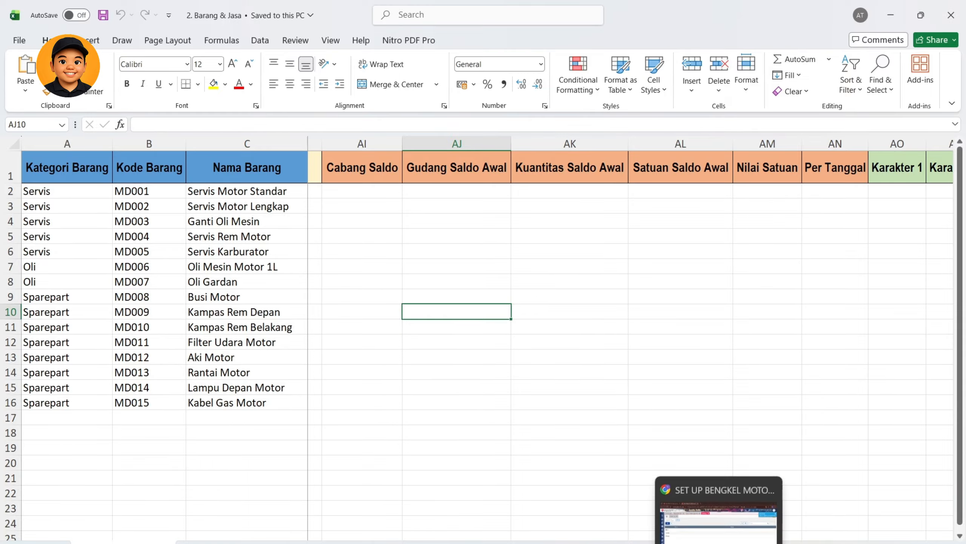
pyautogui.click(719, 513)
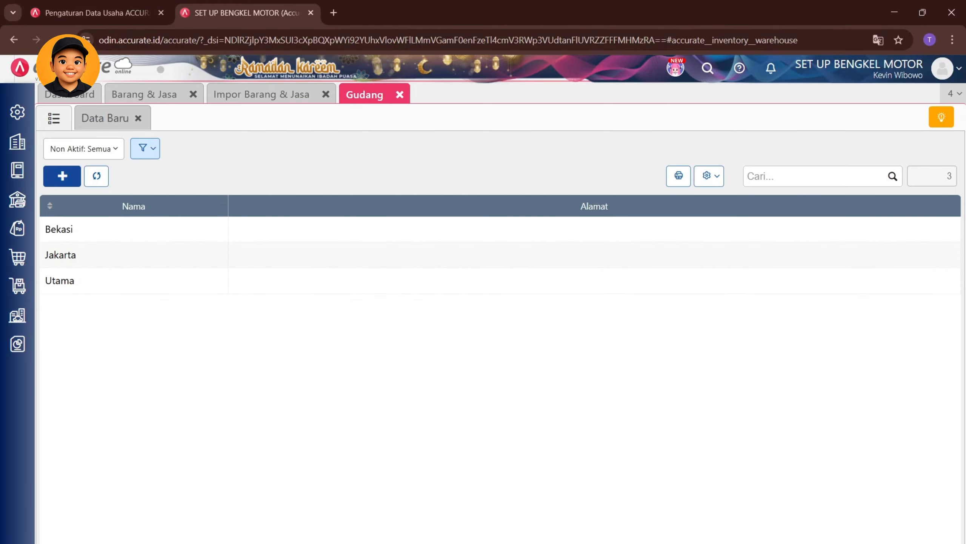
pyautogui.click(746, 510)
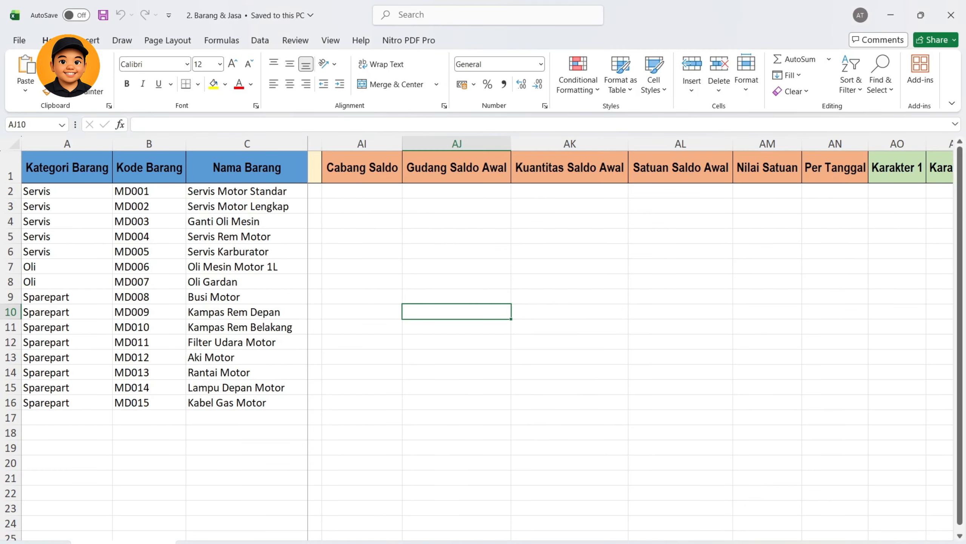
pyautogui.click(719, 543)
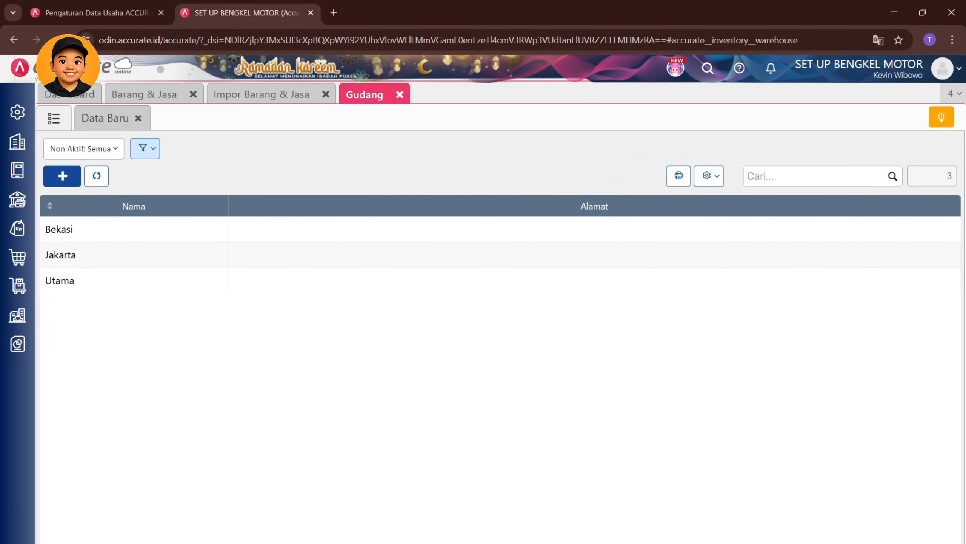
pyautogui.click(746, 543)
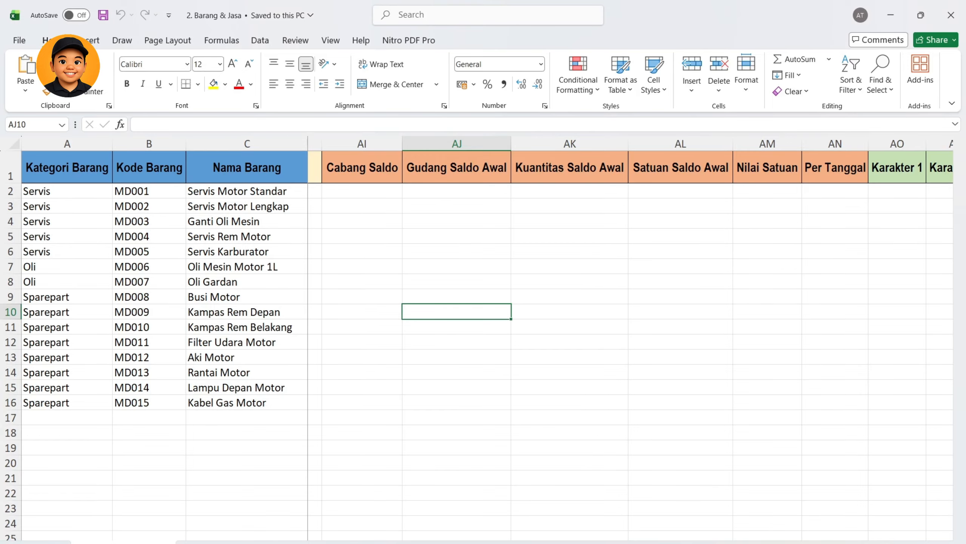
# Recheck the column guide's Gudang Saldo Awal rule against the Accurate Online warehouse list, then return to the workbook.
pyautogui.click(237, 543)
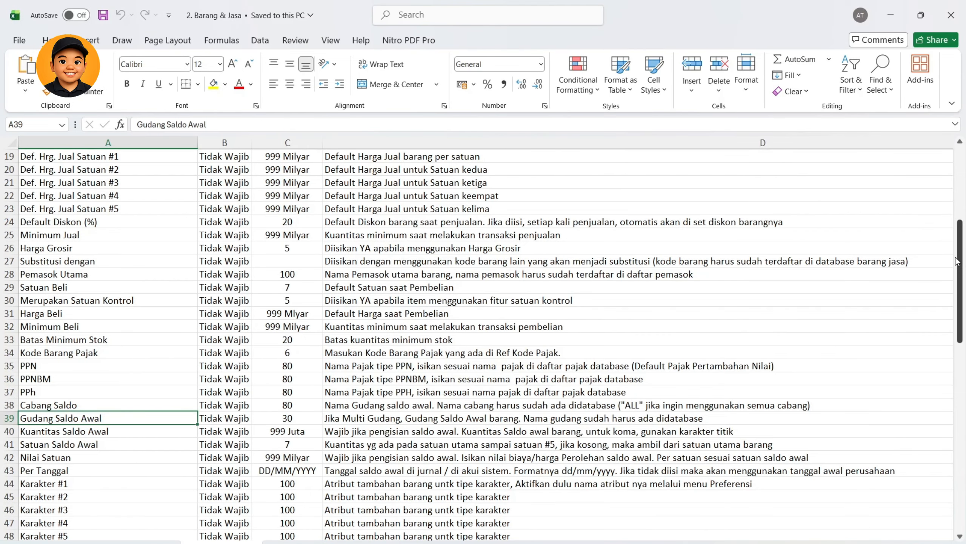
pyautogui.moveTo(959, 262); pyautogui.dragTo(960, 190)
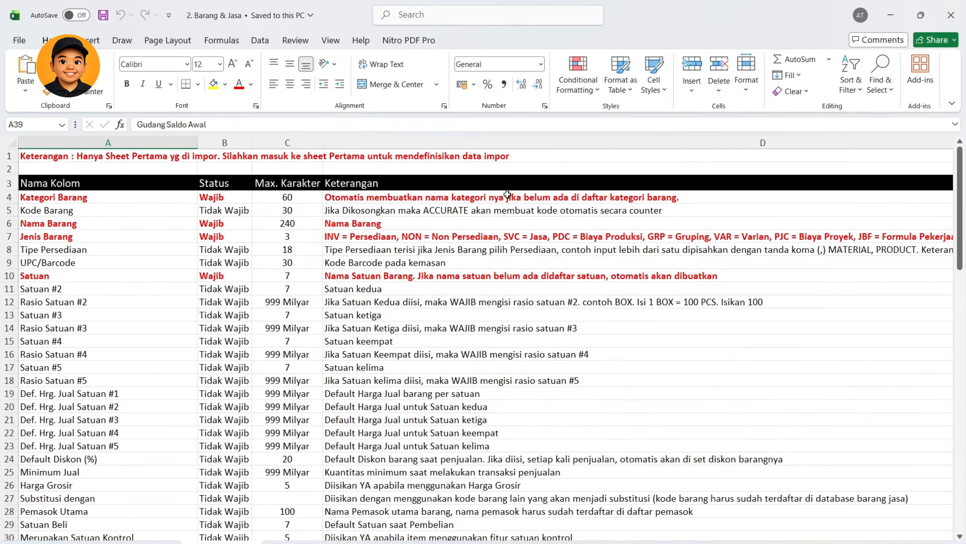
pyautogui.scroll(-5, 732, 231)
pyautogui.scroll(-2, 738, 388)
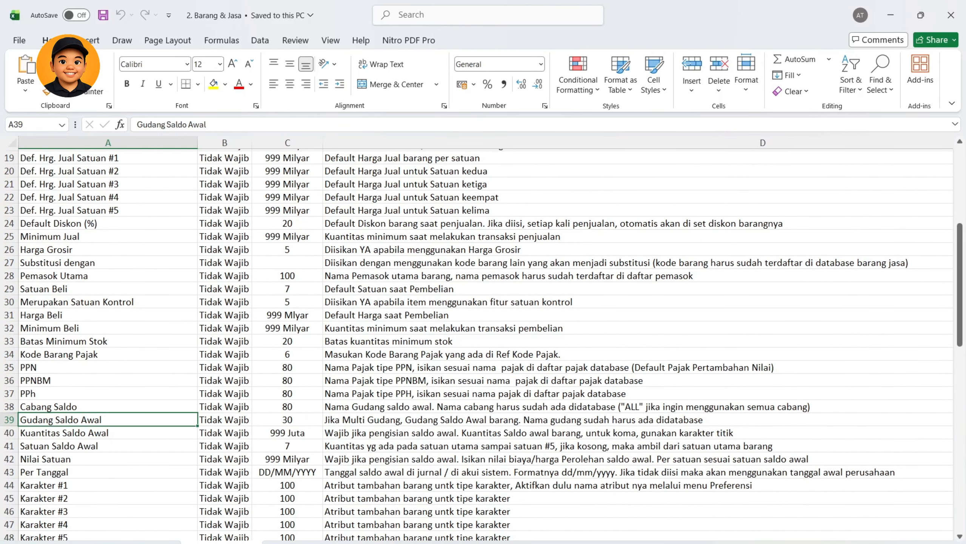
pyautogui.click(747, 543)
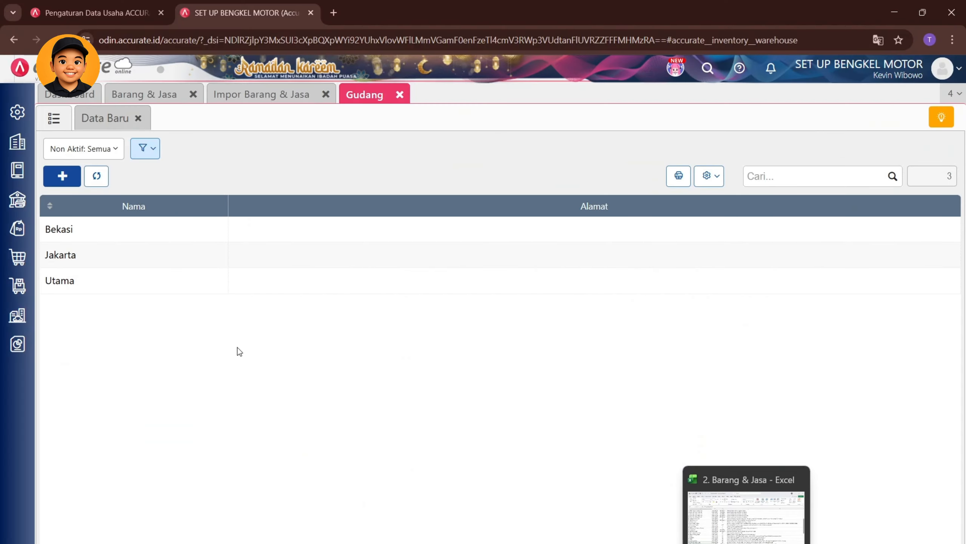
pyautogui.click(747, 543)
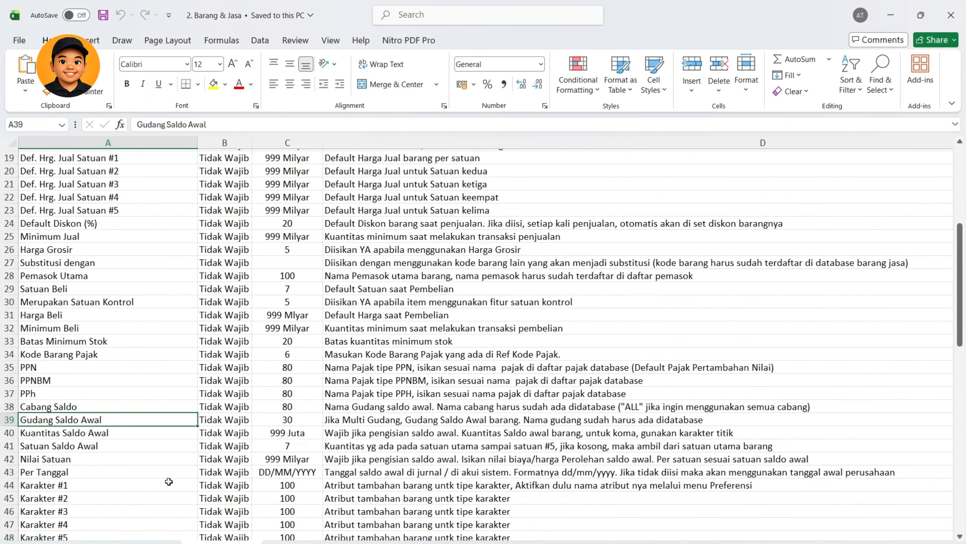
# On the item sheet, enter Utama as the Gudang Saldo Awal for Oli Mesin Motor 1L in row 7.
pyautogui.click(120, 543)
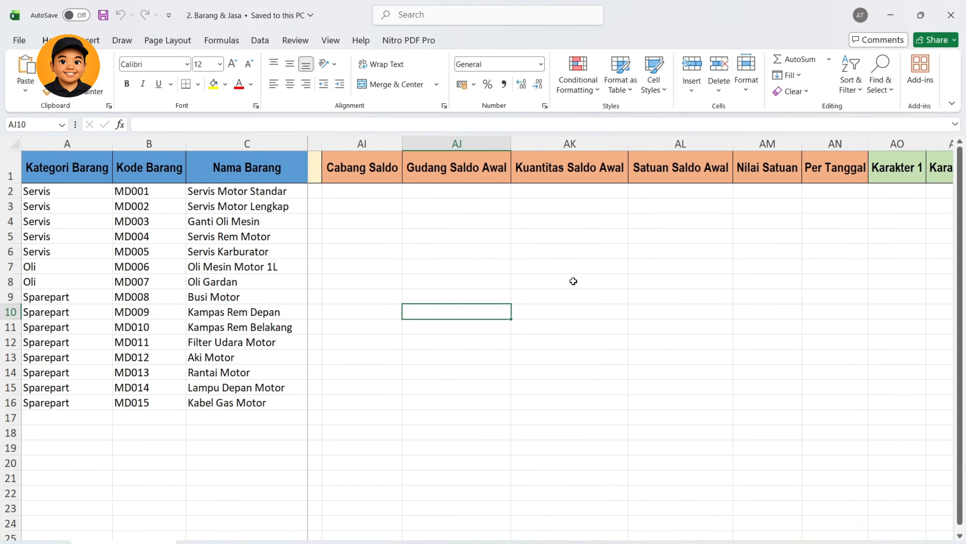
pyautogui.hscroll(-10, 631, 343)
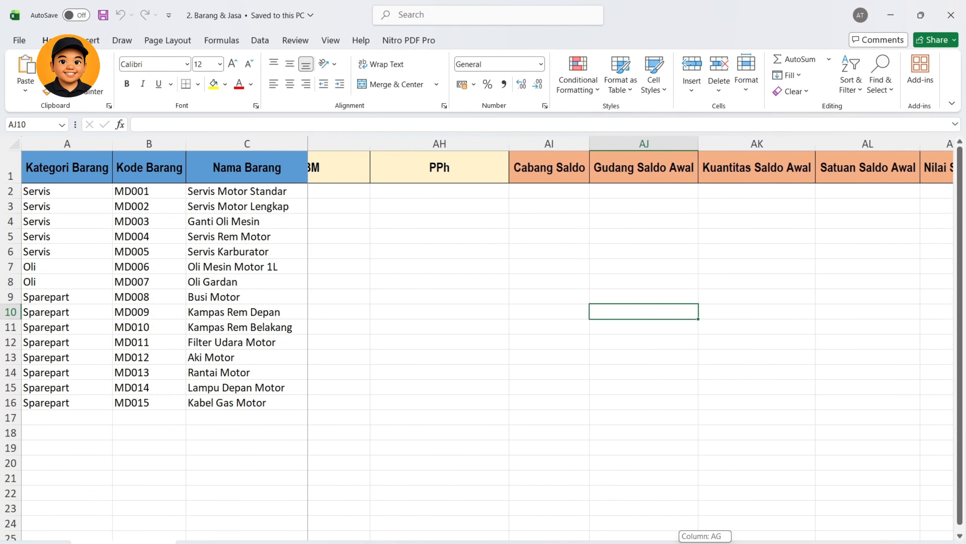
pyautogui.moveTo(709, 543)
pyautogui.mouseDown()
pyautogui.moveTo(600, 543)
pyautogui.moveTo(809, 543)
pyautogui.moveTo(696, 543)
pyautogui.mouseUp()
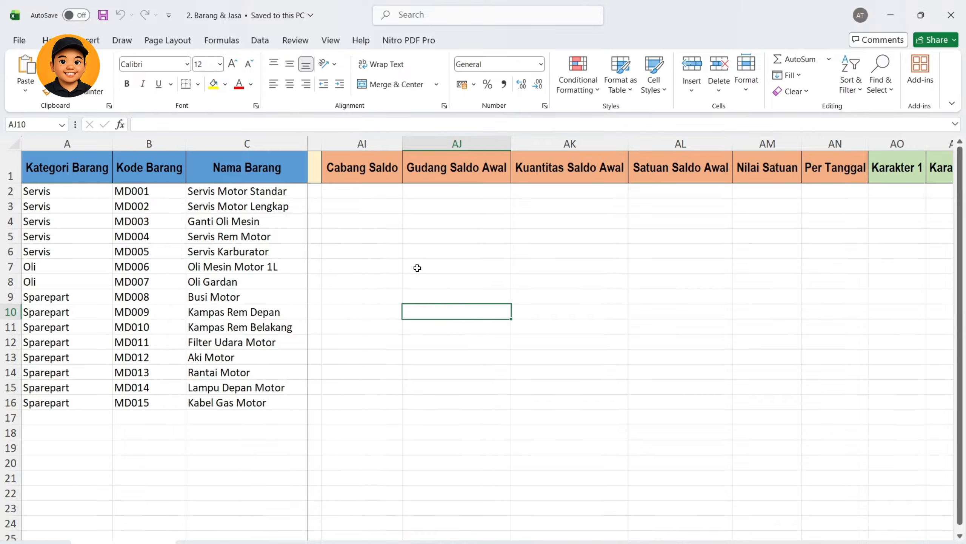
pyautogui.press('Up')
pyautogui.press('Up')
pyautogui.press('Up')
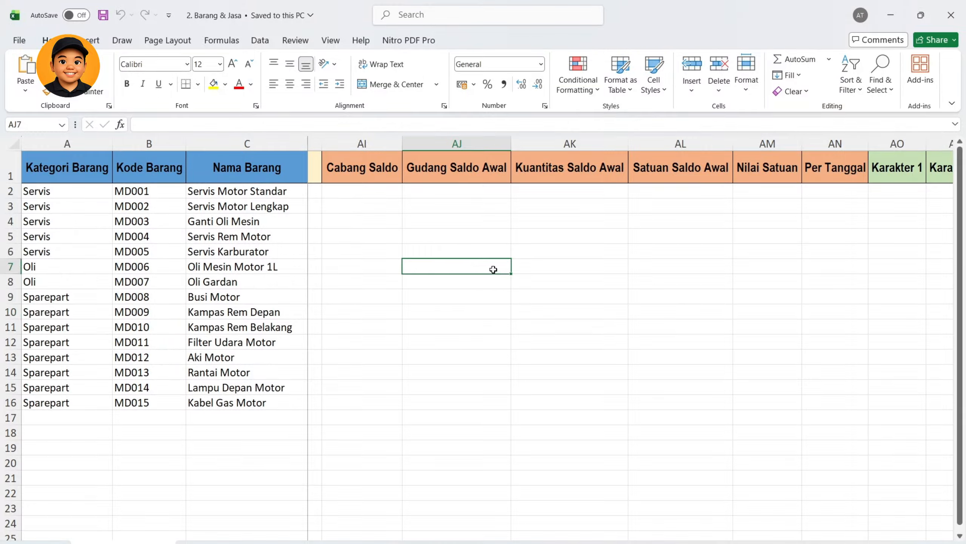
pyautogui.write('U')
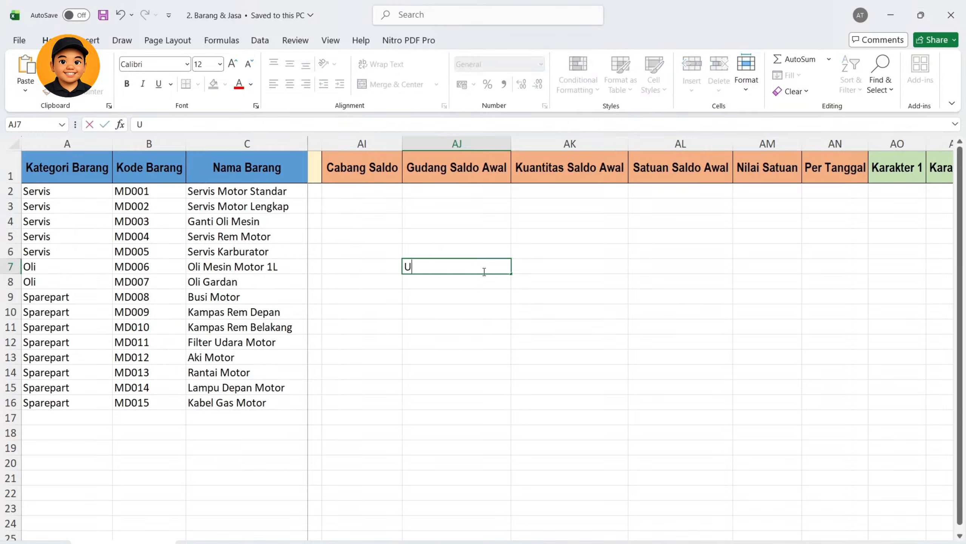
pyautogui.write('tama')
pyautogui.press('Tab')
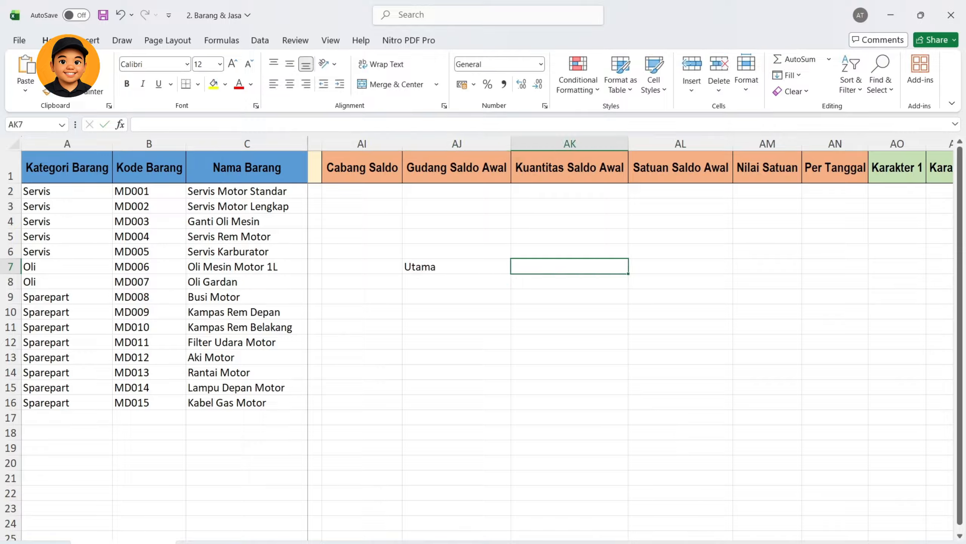
# Enter 100 as the Kuantitas Saldo Awal for Oli Mesin Motor 1L in row 7, without a unit.
pyautogui.moveTo(712, 543)
pyautogui.mouseDown()
pyautogui.moveTo(579, 543)
pyautogui.moveTo(709, 542)
pyautogui.mouseUp()
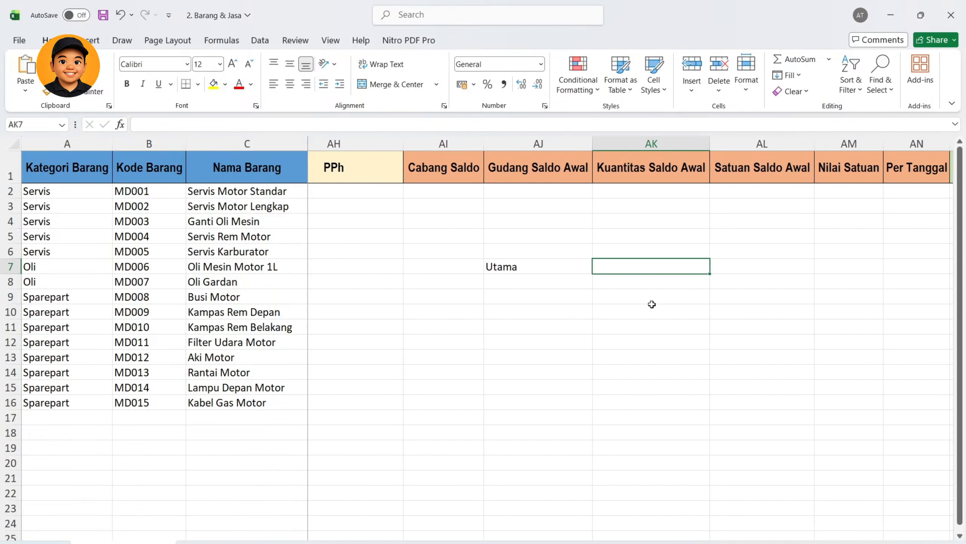
pyautogui.hscroll(3, 698, 529)
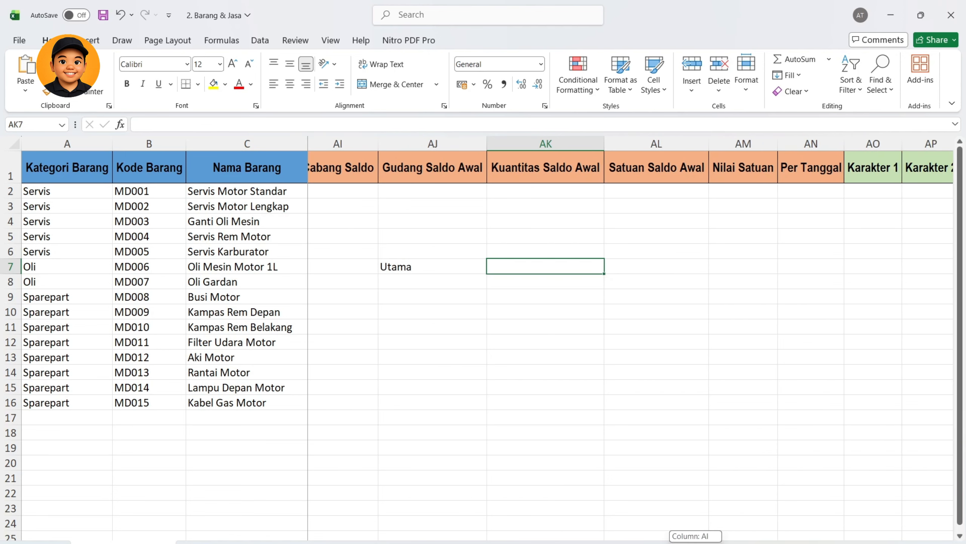
pyautogui.write('100')
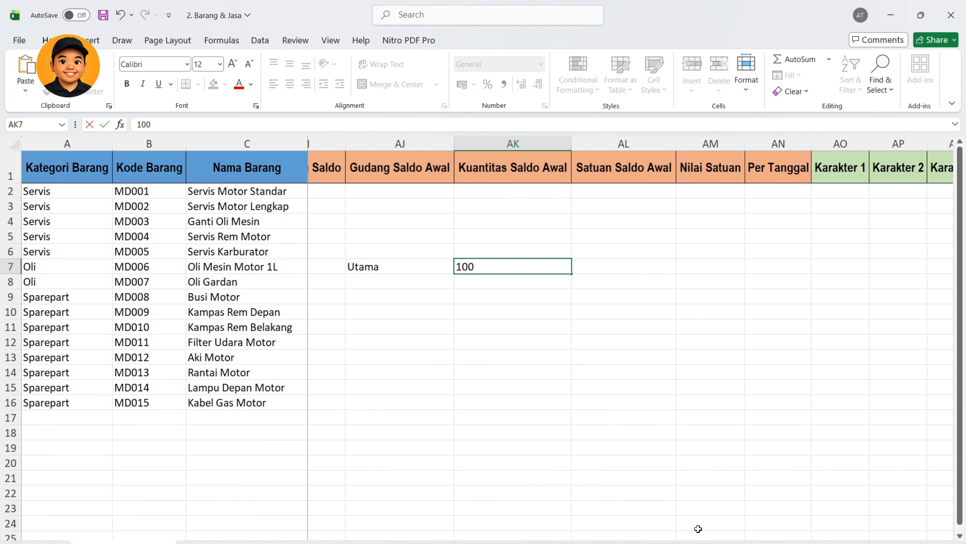
pyautogui.write(' boto')
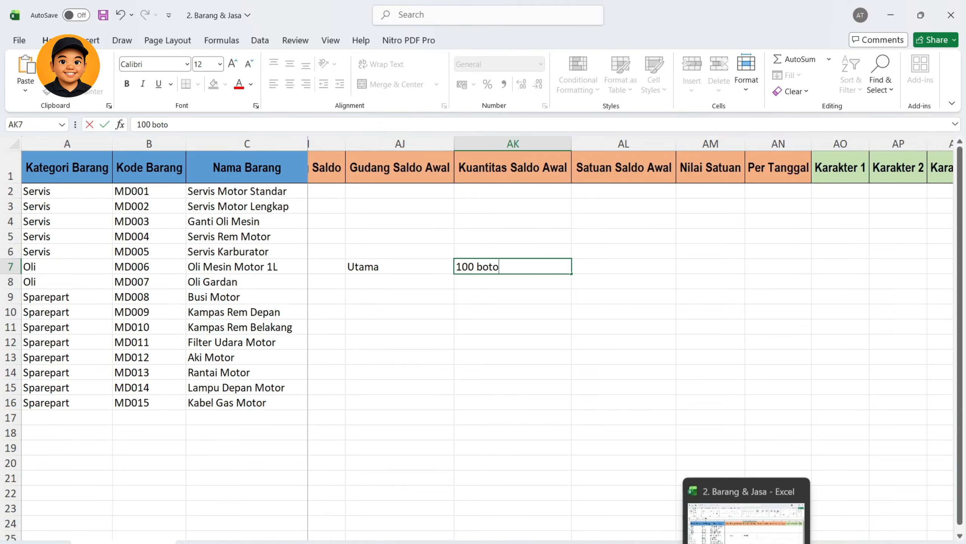
pyautogui.press('BackSpace')
pyautogui.press('BackSpace')
pyautogui.press('BackSpace')
pyautogui.press('Tab')
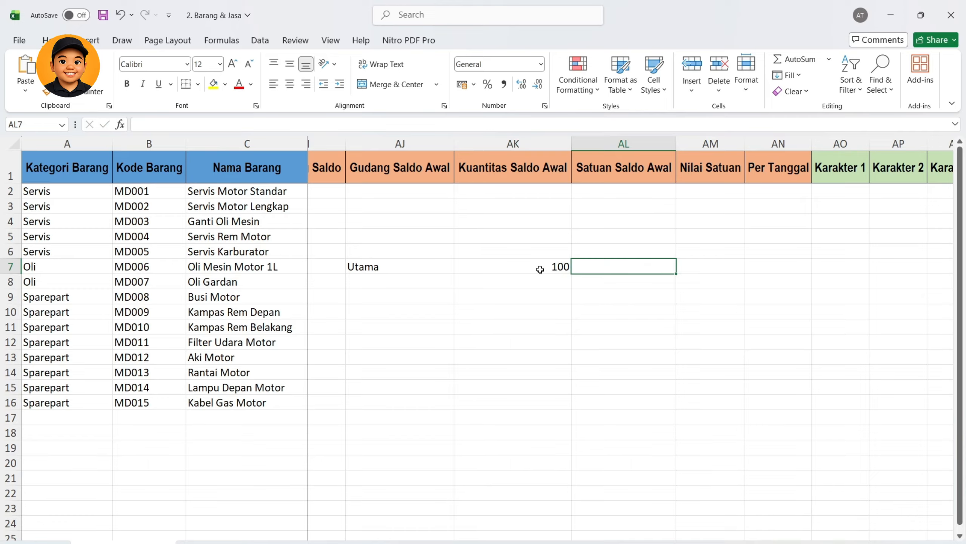
# For Oli Mesin Motor 1L, enter Botol as the Satuan Saldo Awal and 10000 as the Nilai Satuan.
pyautogui.click(551, 267)
pyautogui.click(601, 264)
pyautogui.write('Botol')
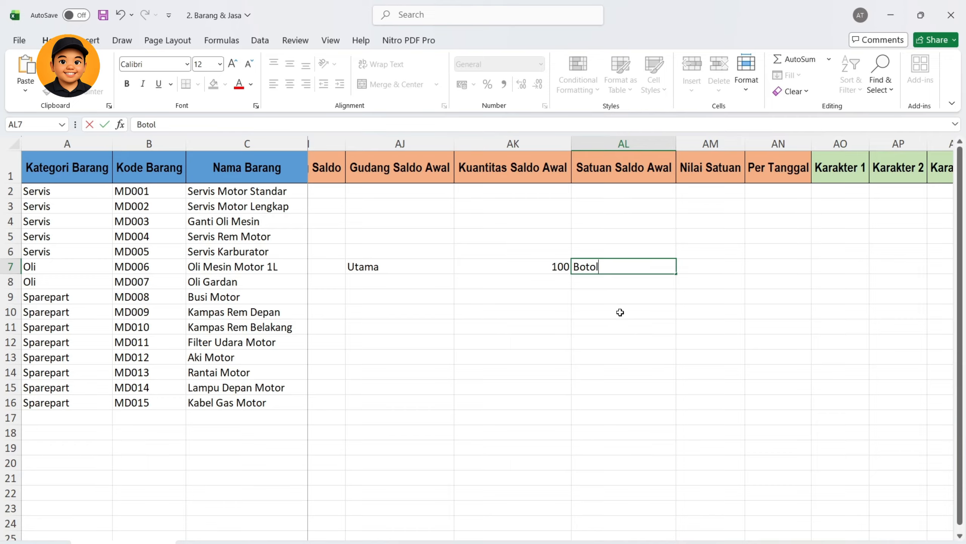
pyautogui.click(724, 273)
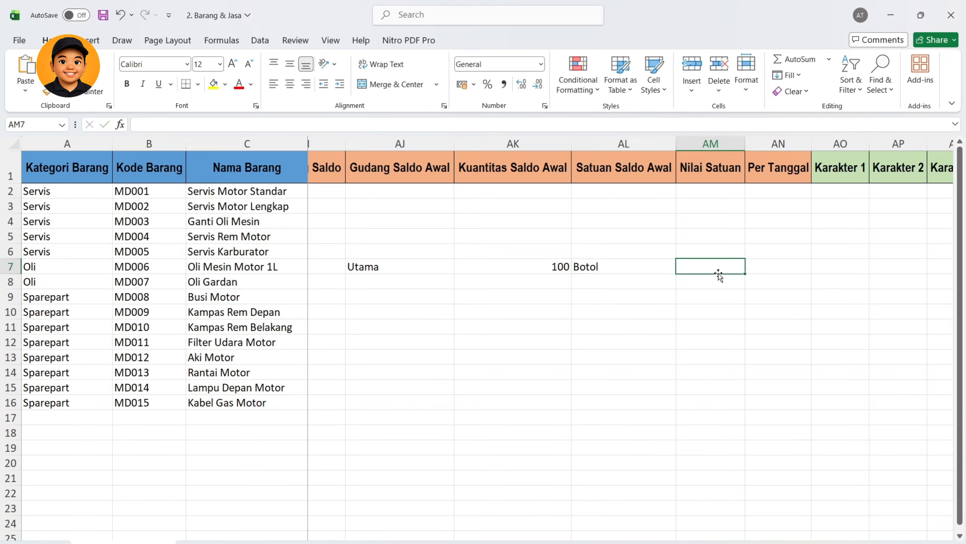
pyautogui.write('100')
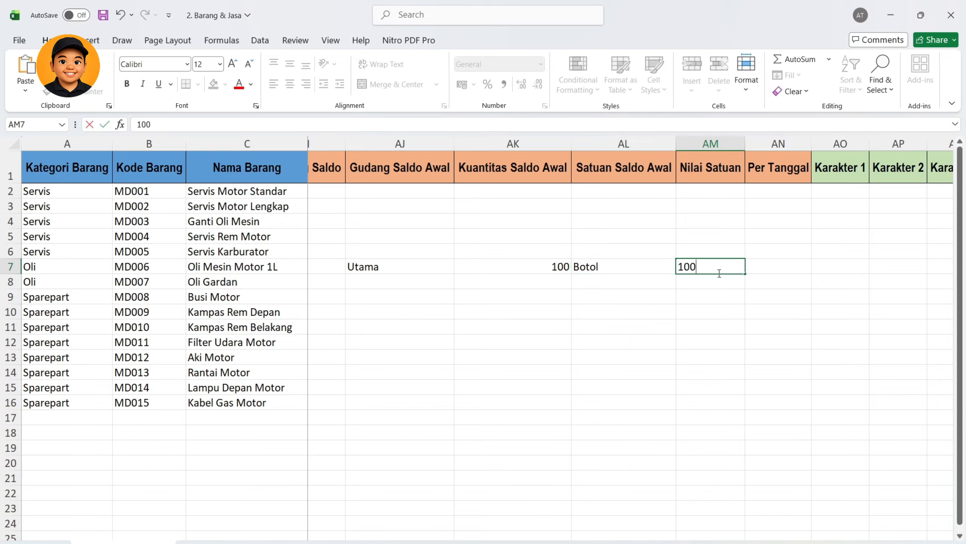
pyautogui.write('00')
pyautogui.press('Return')
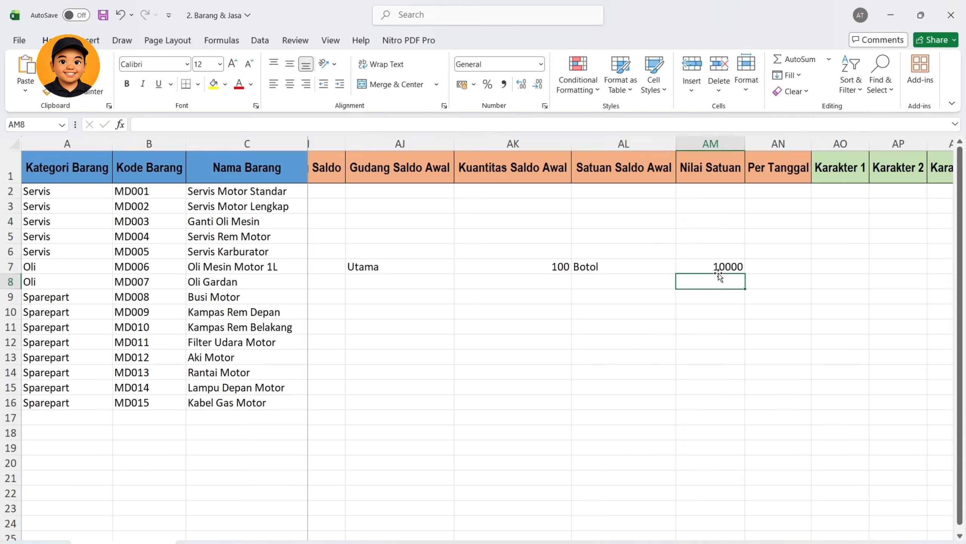
# Enter 01/03/2026 as the Per Tanggal date for Oli Mesin Motor 1L.
pyautogui.click(773, 270)
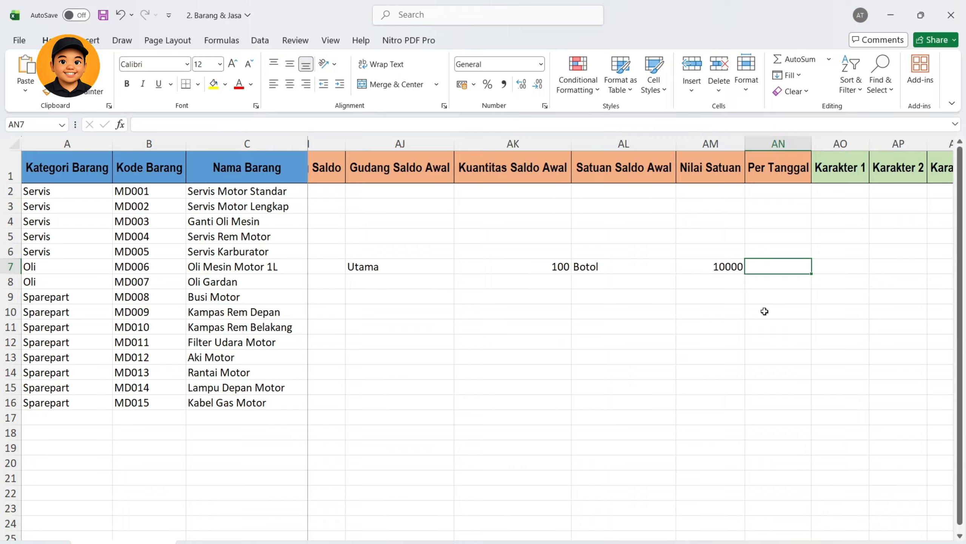
pyautogui.write('01/')
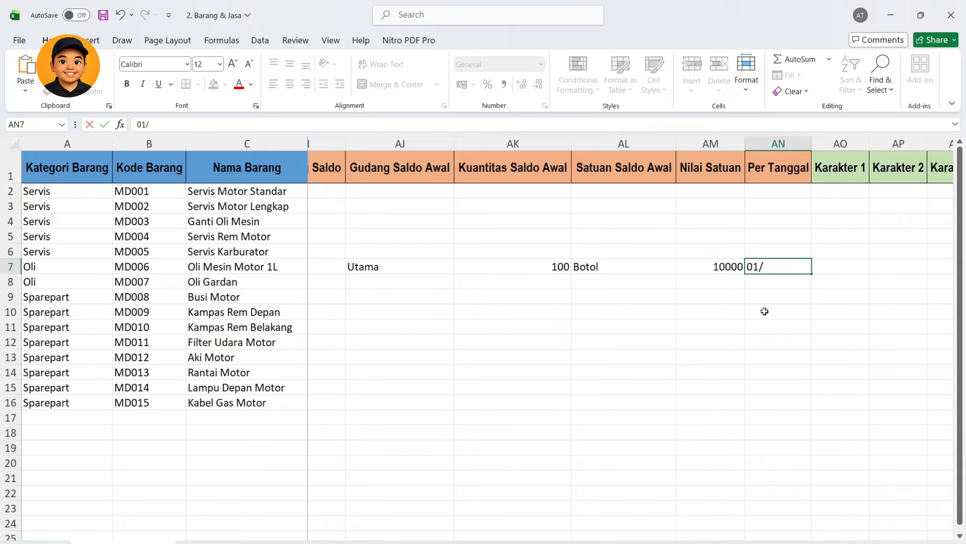
pyautogui.write('03/2026')
pyautogui.press('Left')
pyautogui.press('Left')
pyautogui.press('Left')
pyautogui.press('Left')
pyautogui.press('Left')
pyautogui.press('Left')
pyautogui.press('Right')
pyautogui.press('Right')
pyautogui.press('Right')
pyautogui.press('Right')
pyautogui.press('Right')
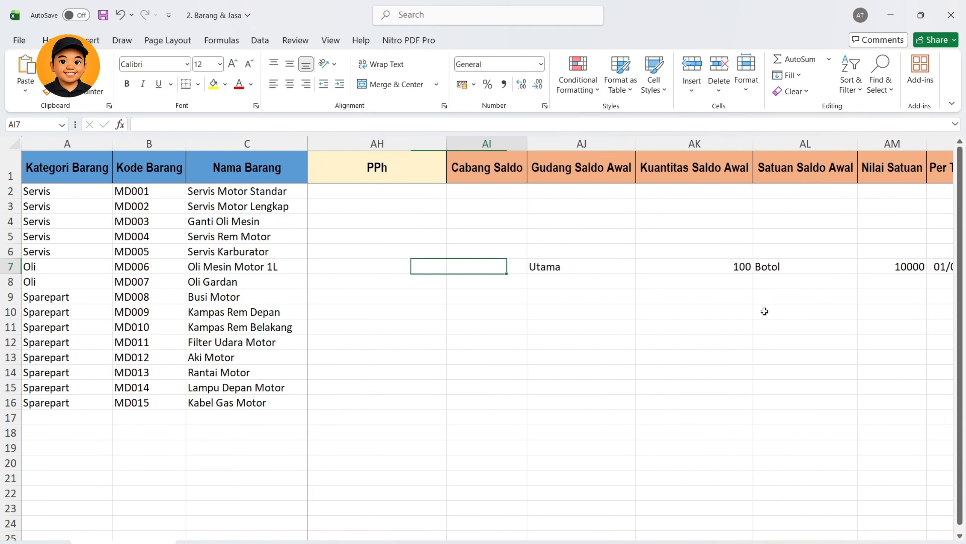
# Fill Oli Gardan's opening stock in row 8 with warehouse Utama, quantity 500 and unit Botol.
pyautogui.press('Left')
pyautogui.press('Left')
pyautogui.press('Left')
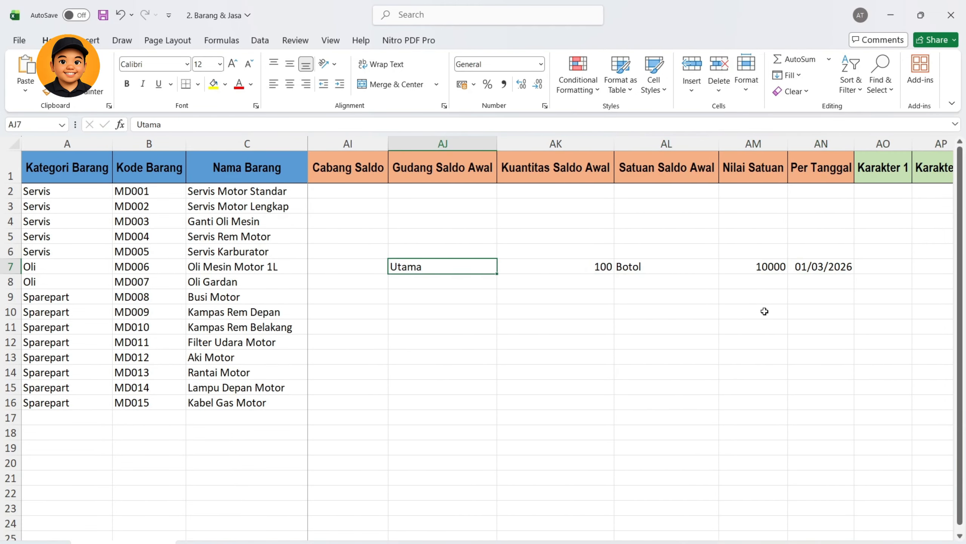
pyautogui.press('Down')
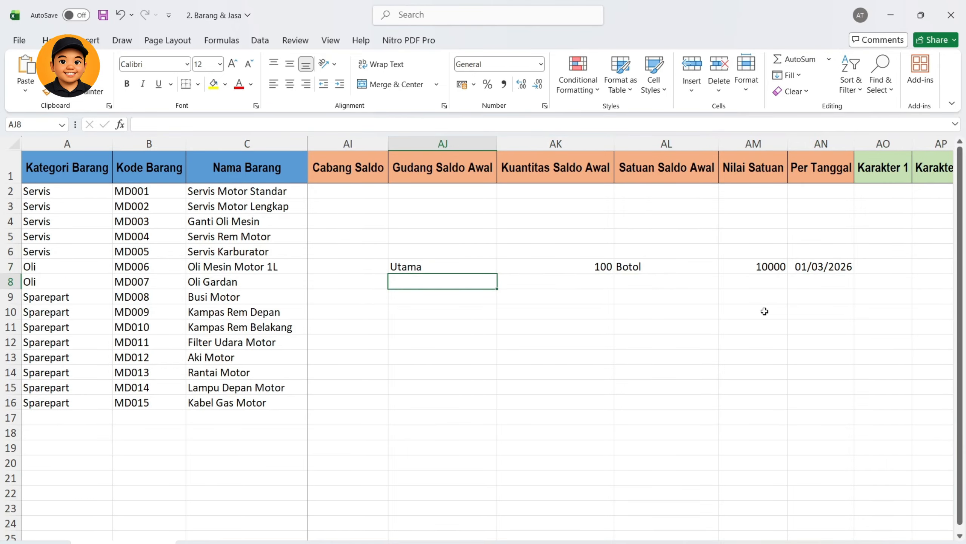
pyautogui.write('Utama')
pyautogui.press('Tab')
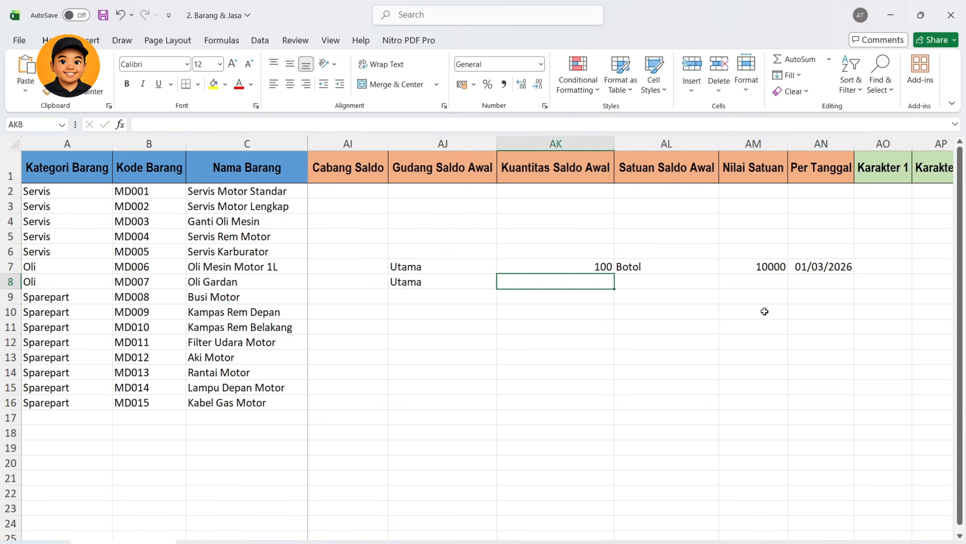
pyautogui.write('500')
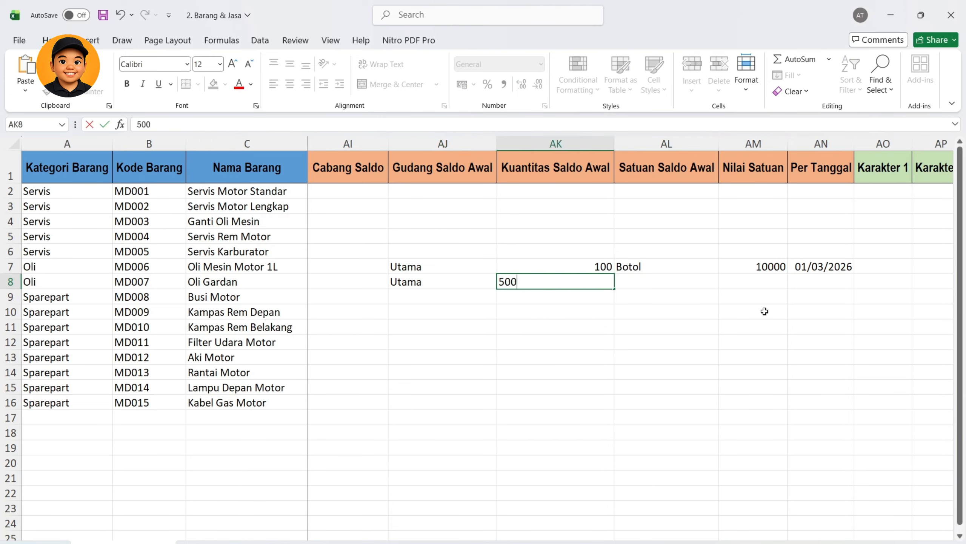
pyautogui.press('Tab')
pyautogui.write('Botol')
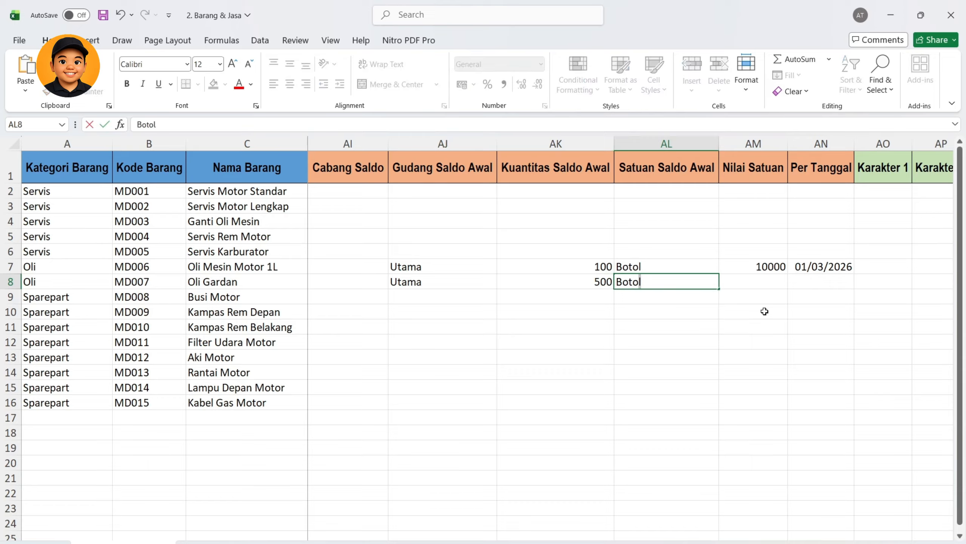
pyautogui.press('Tab')
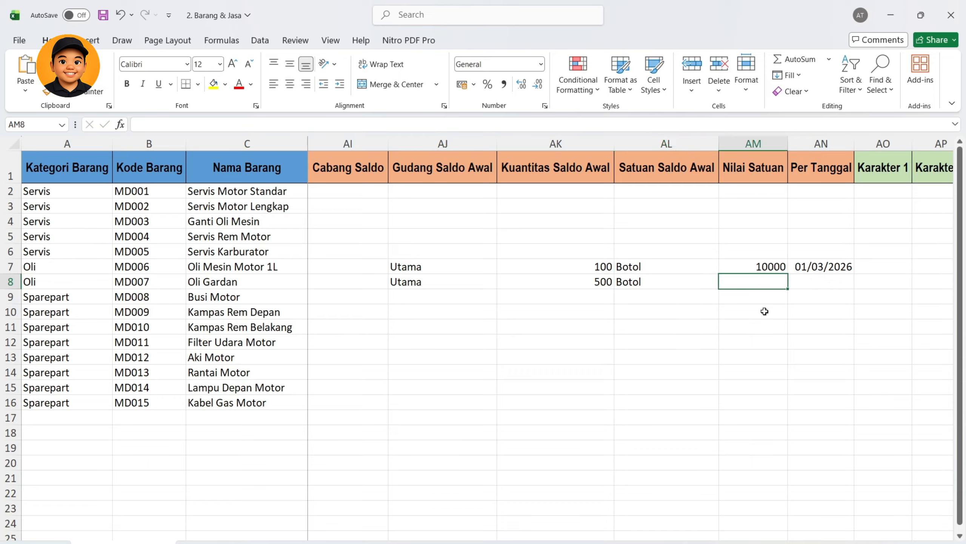
# Give Oli Gardan a Nilai Satuan of 5000 and a Per Tanggal date of 01/03/2026.
pyautogui.write('5000')
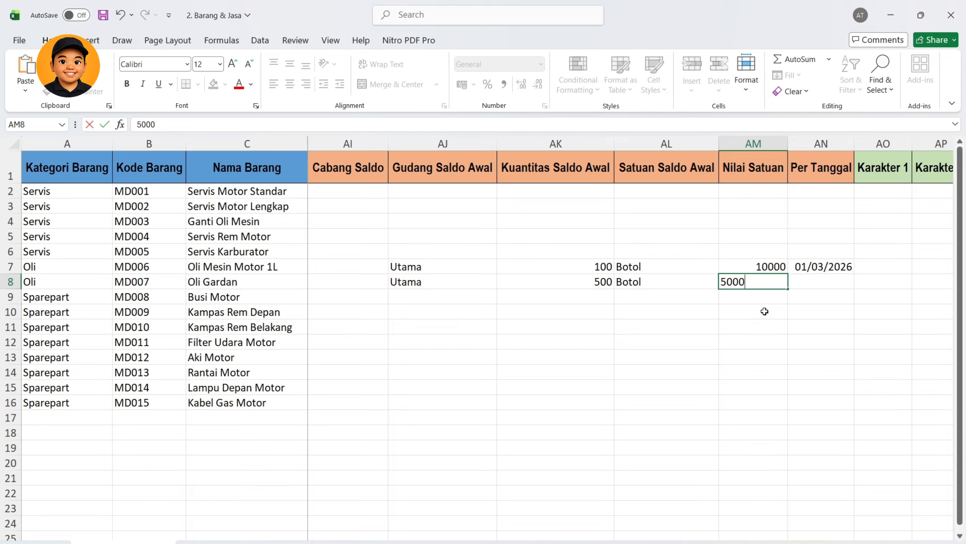
pyautogui.press('Tab')
pyautogui.write('0')
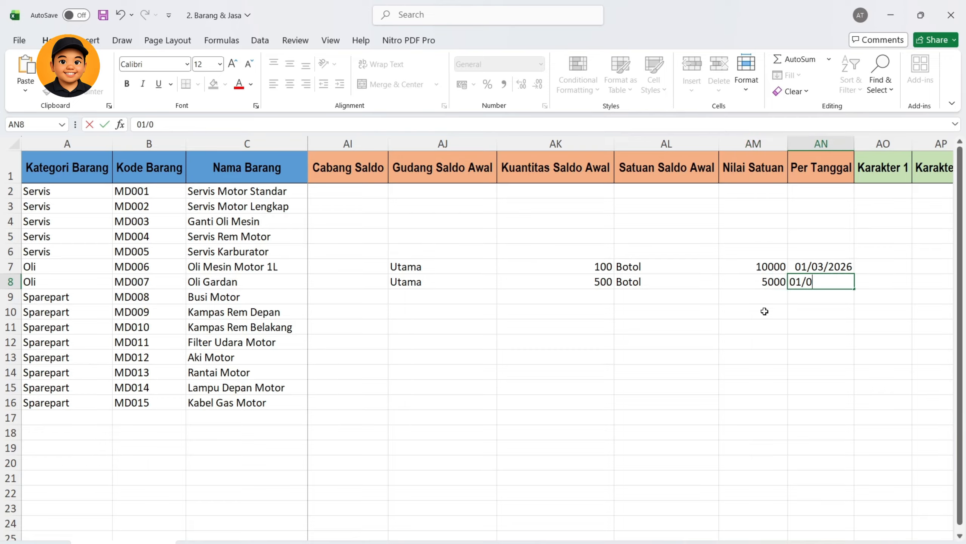
pyautogui.write('1/03/2026')
pyautogui.click(684, 391)
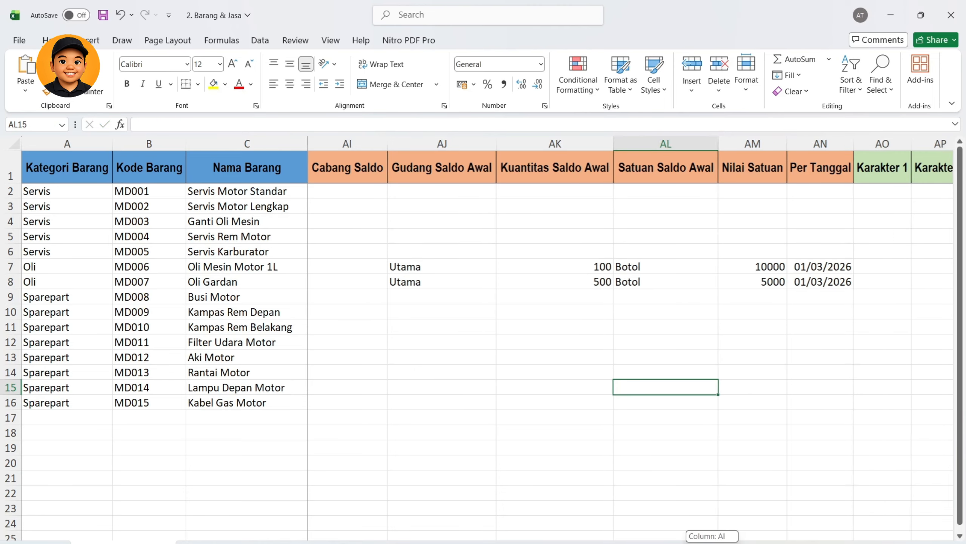
# Review the item sheet's selling price and opening balance columns, followed by the Karakter, Angka, Tanggal and account columns.
pyautogui.moveTo(864, 542); pyautogui.dragTo(628, 542)
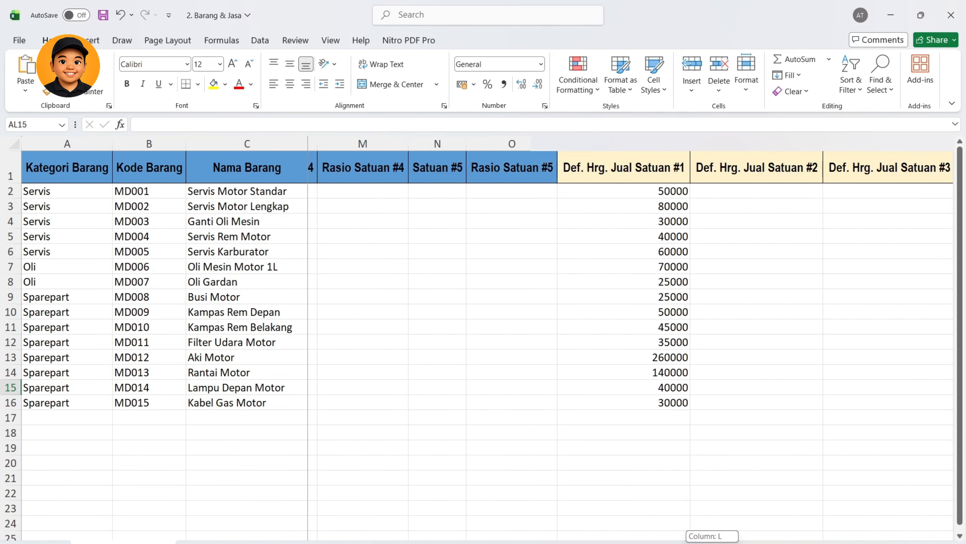
pyautogui.moveTo(700, 543); pyautogui.dragTo(712, 540)
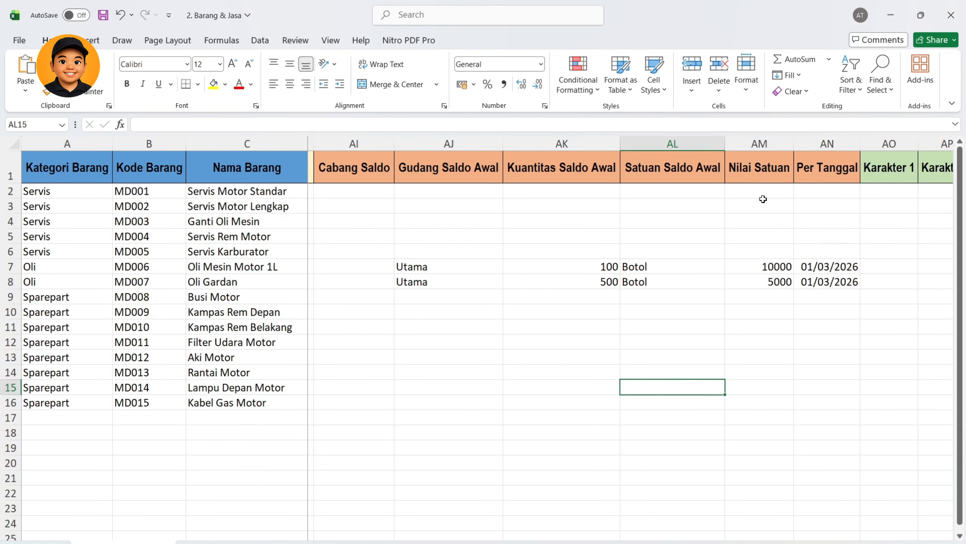
pyautogui.hscroll(5, 631, 338)
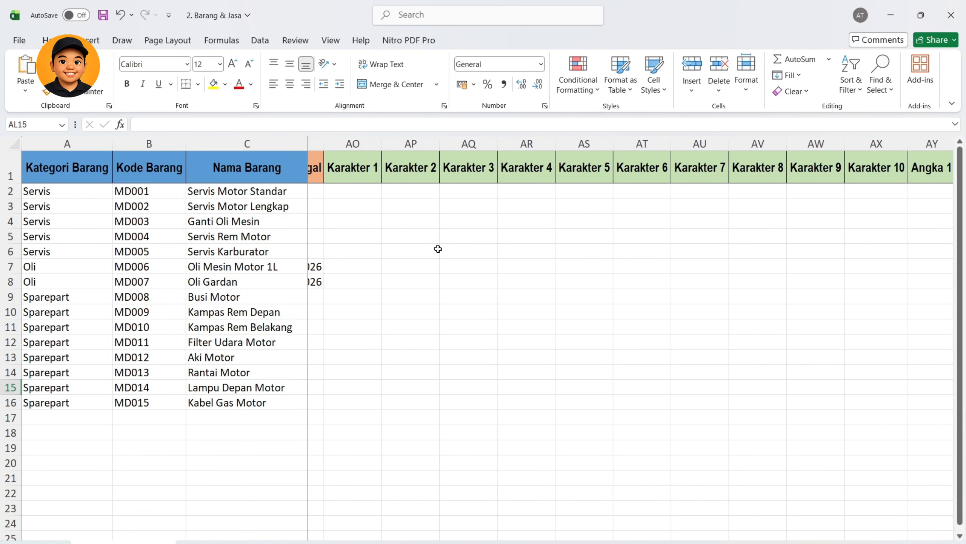
pyautogui.hscroll(12, 759, 527)
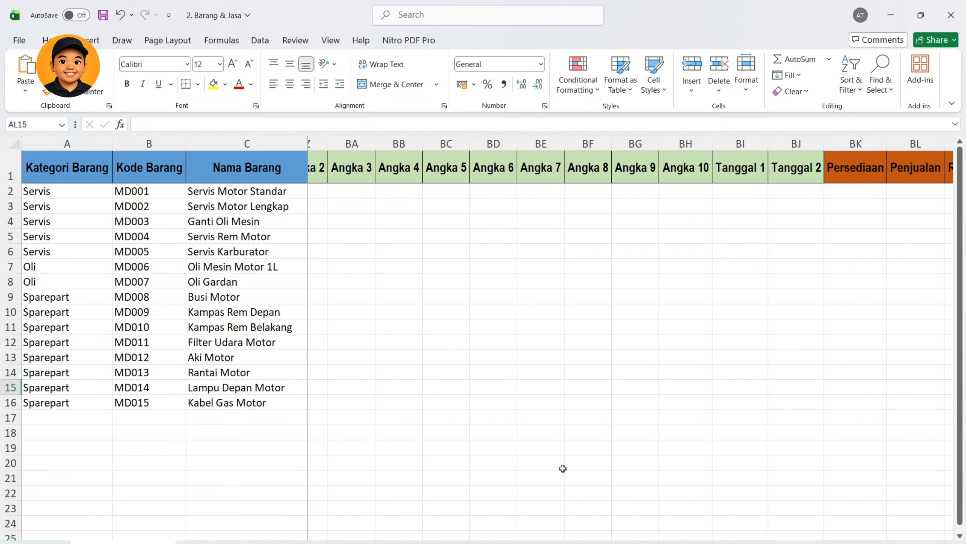
# Switch to Accurate Online and examine the new item form's sales, stock, account, image and other sections for the additional attribute fields.
pyautogui.moveTo(718, 542)
pyautogui.click(719, 512)
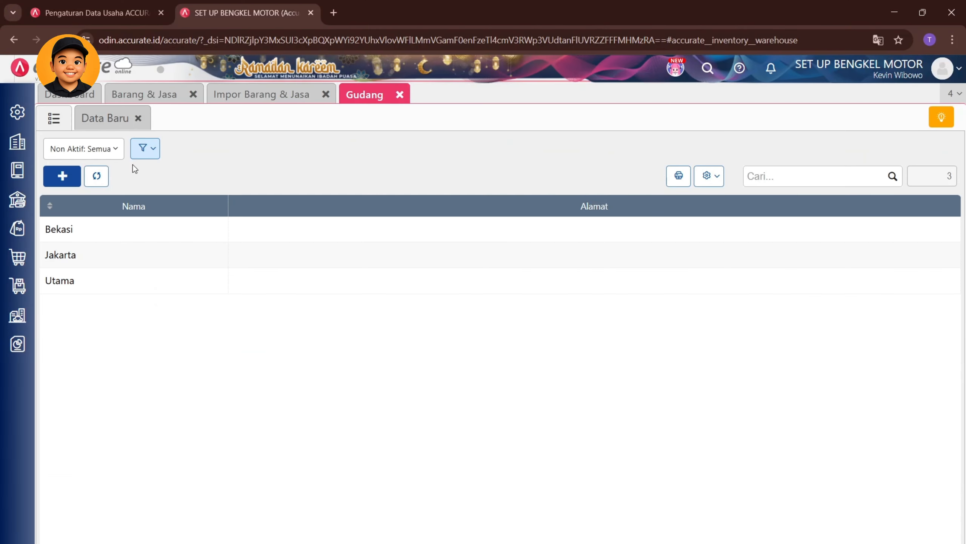
pyautogui.click(165, 100)
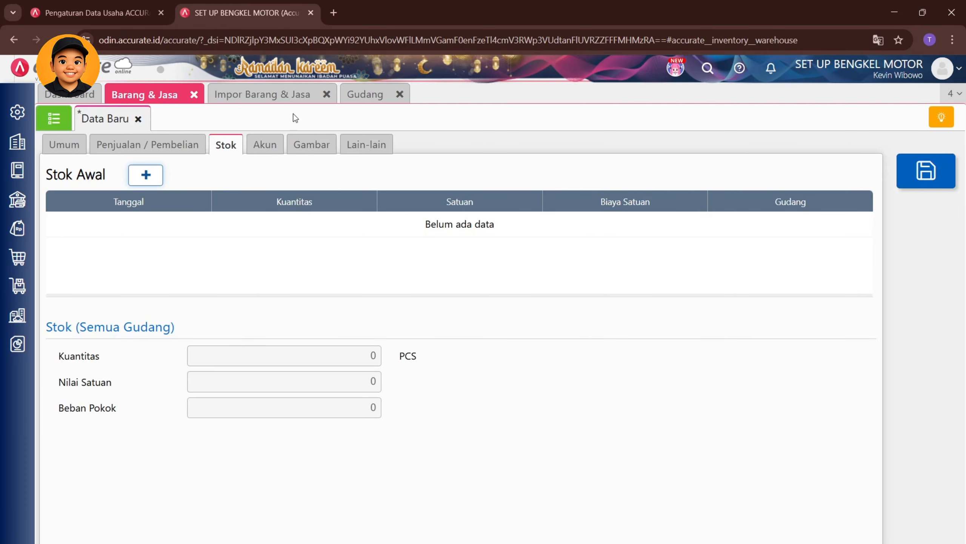
pyautogui.click(263, 144)
pyautogui.click(363, 146)
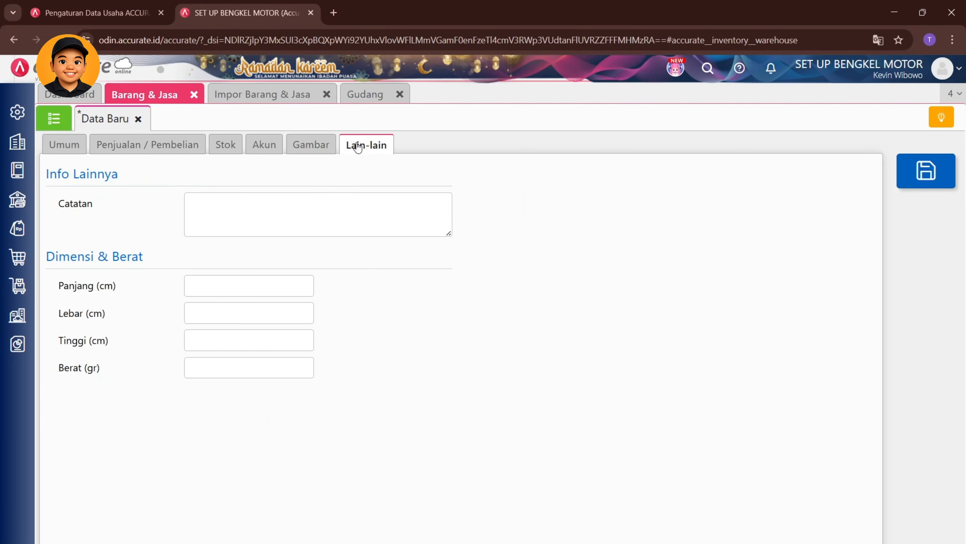
pyautogui.click(260, 144)
pyautogui.click(225, 144)
pyautogui.click(144, 144)
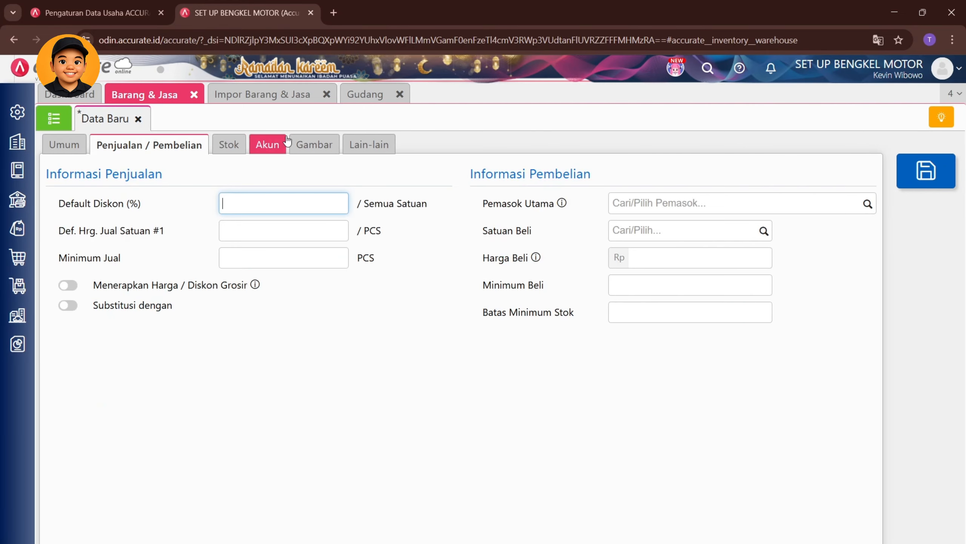
pyautogui.click(310, 144)
pyautogui.click(262, 144)
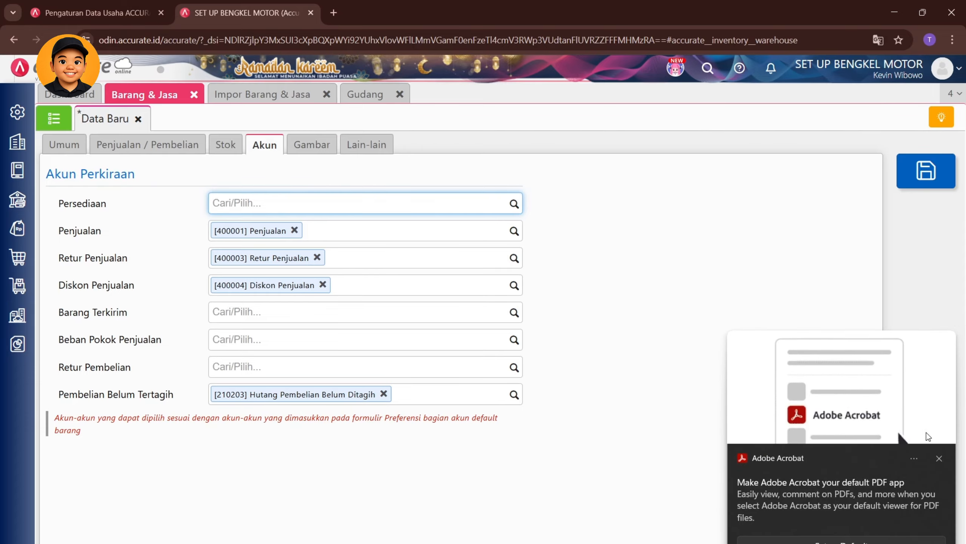
pyautogui.click(938, 458)
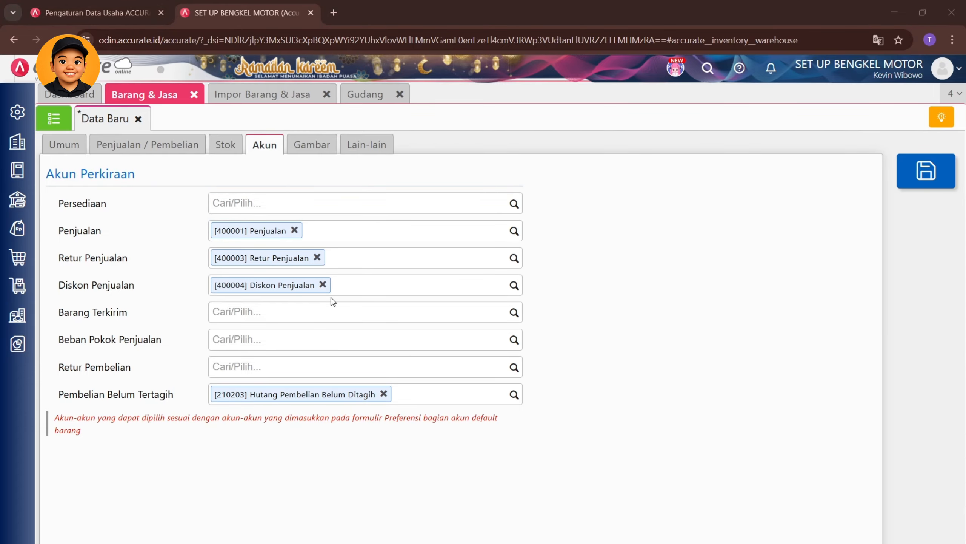
# Open the company preferences' Atribut Tambahan settings and examine the Tipe Karakter columns, starting with Kolom 1.
pyautogui.click(18, 112)
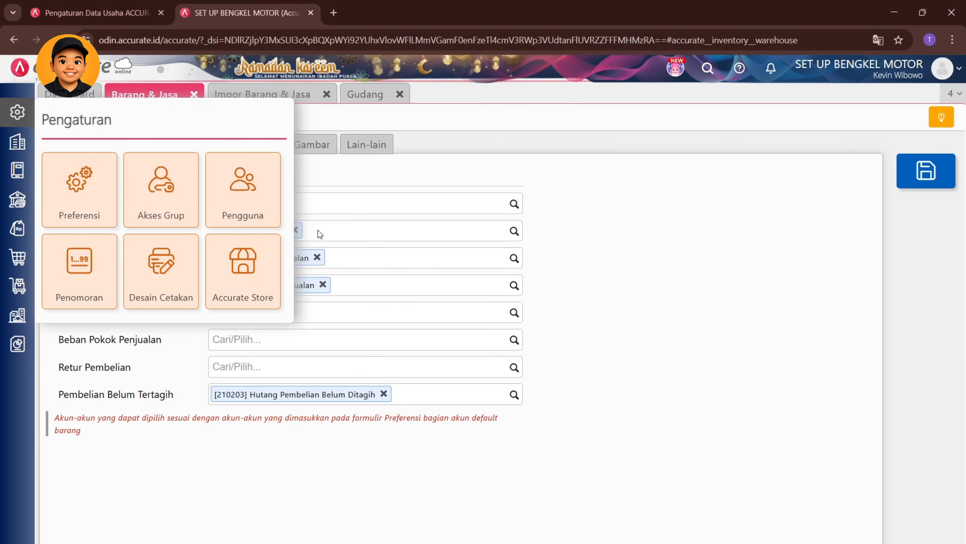
pyautogui.click(78, 213)
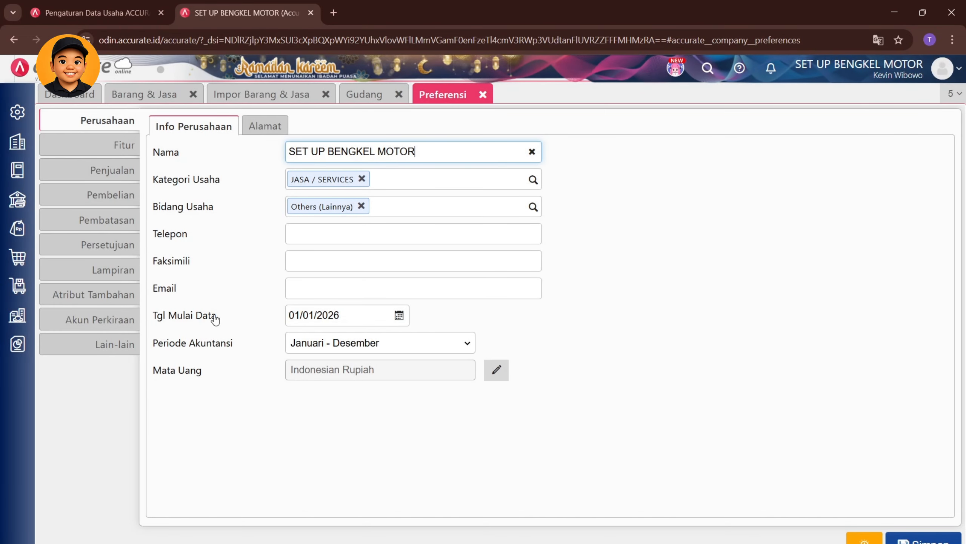
pyautogui.click(94, 297)
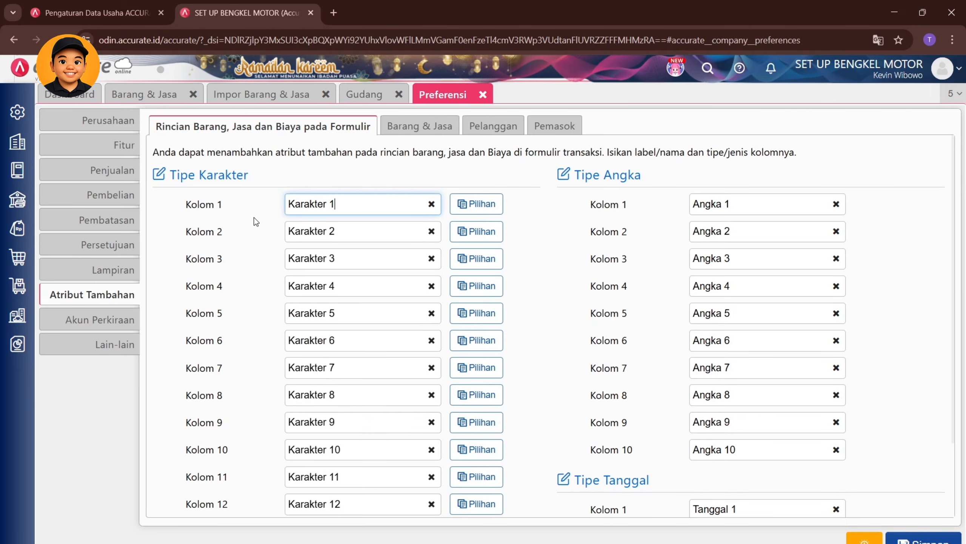
pyautogui.moveTo(236, 209); pyautogui.dragTo(181, 222)
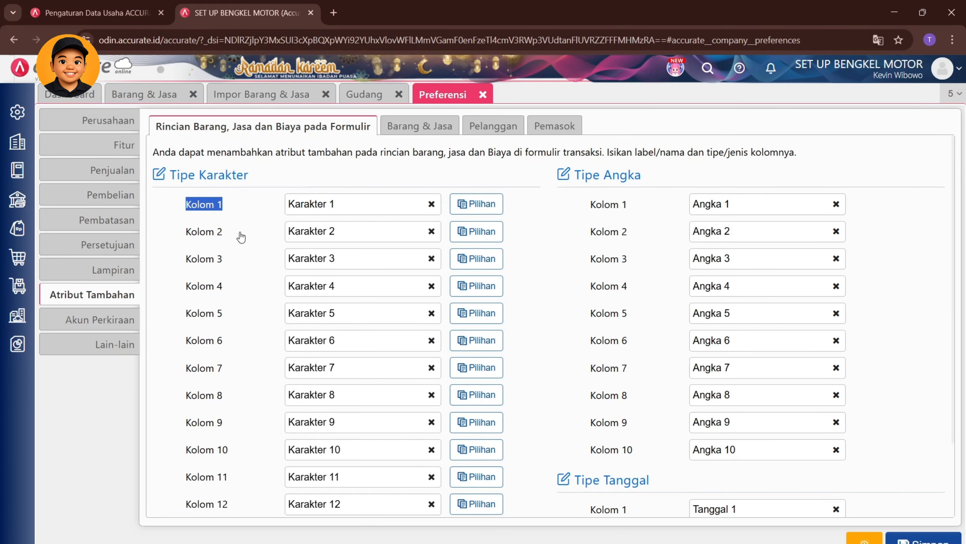
# Examine the remaining Tipe Karakter columns for form details, followed by the additional attributes defined for Barang & Jasa.
pyautogui.moveTo(241, 237); pyautogui.dragTo(164, 237)
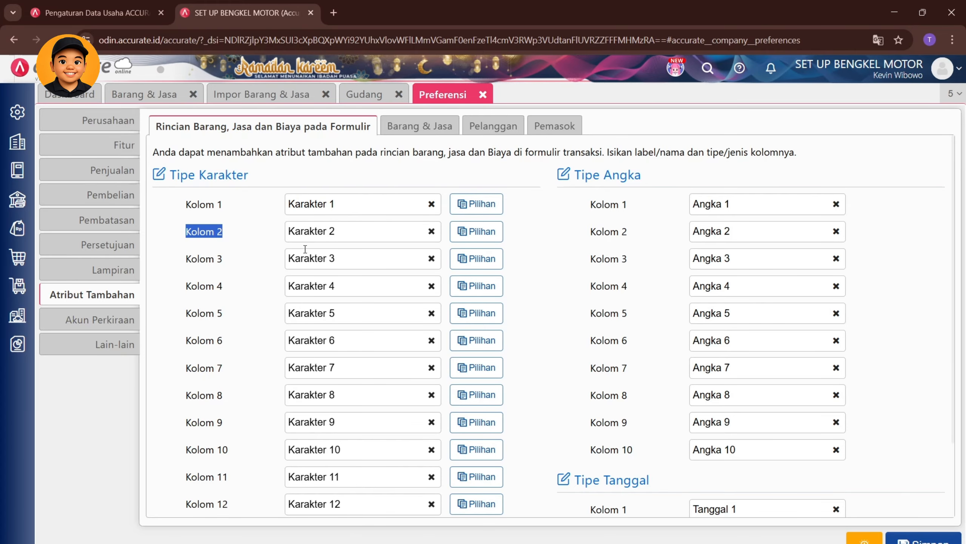
pyautogui.click(249, 295)
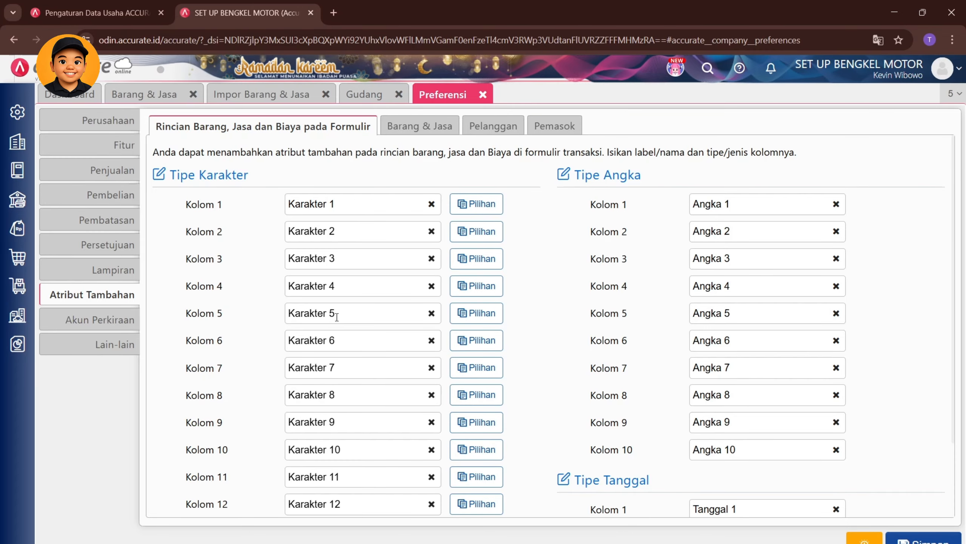
pyautogui.scroll(-3, 535, 429)
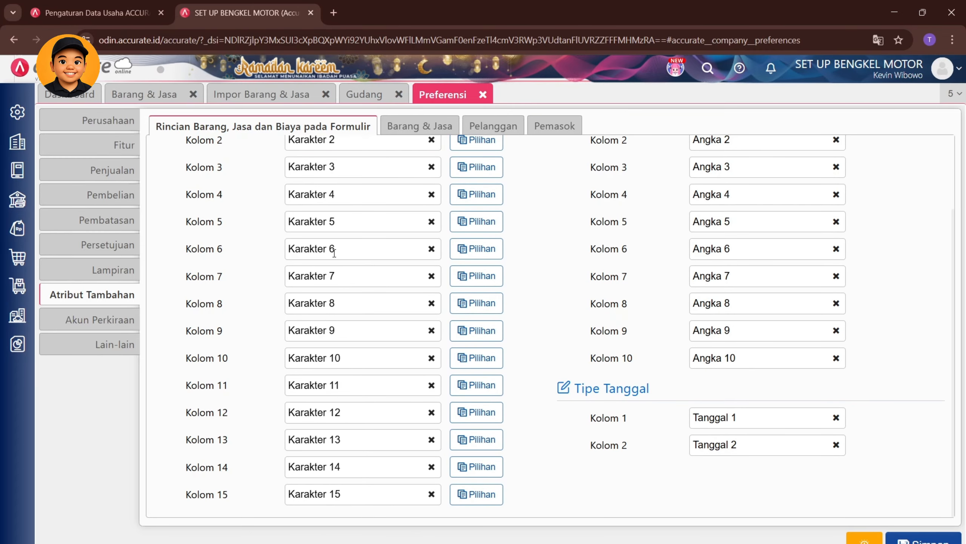
pyautogui.scroll(3, 331, 406)
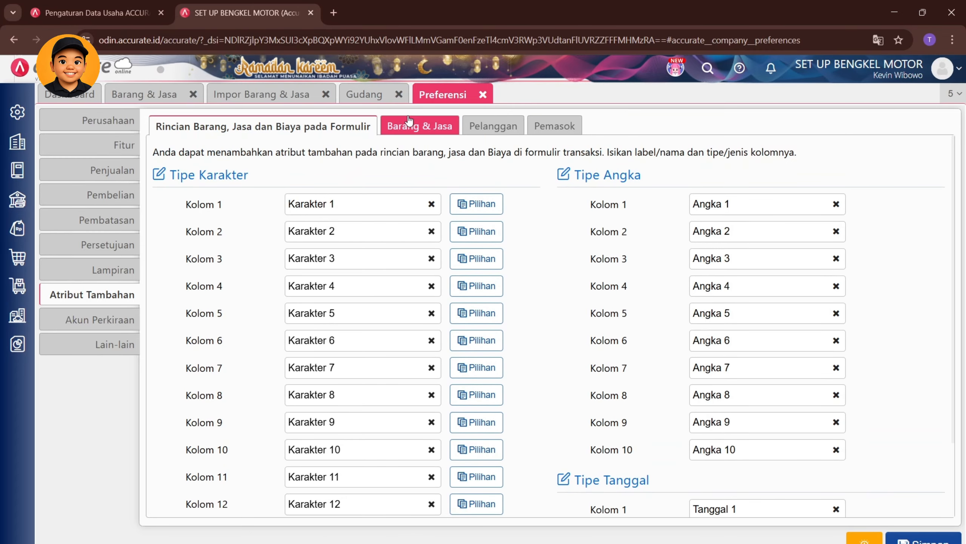
pyautogui.click(419, 125)
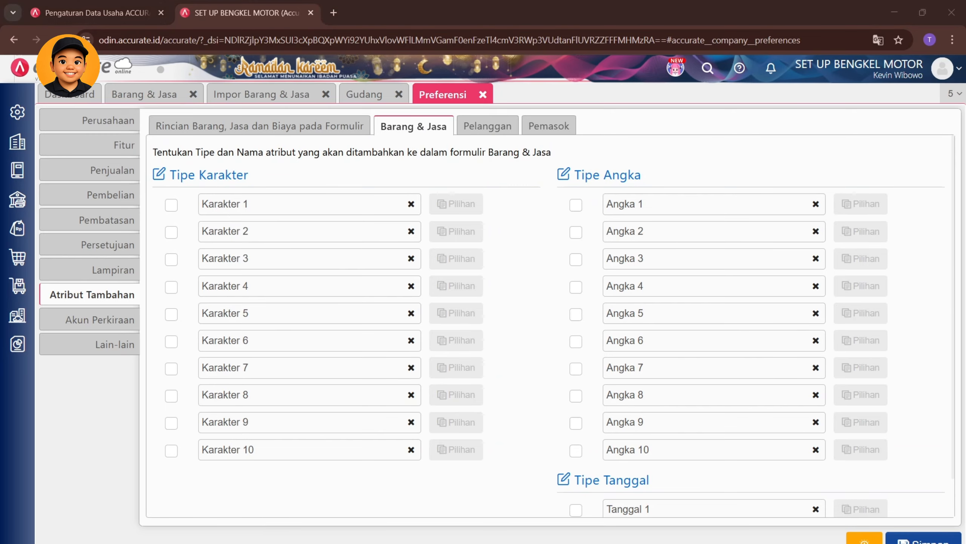
# Switch to the Excel item sheet and examine the account columns from Persediaan through Barang Terkirim.
pyautogui.hotkey('alt', 'Tab')
pyautogui.scroll(1, 709, 458)
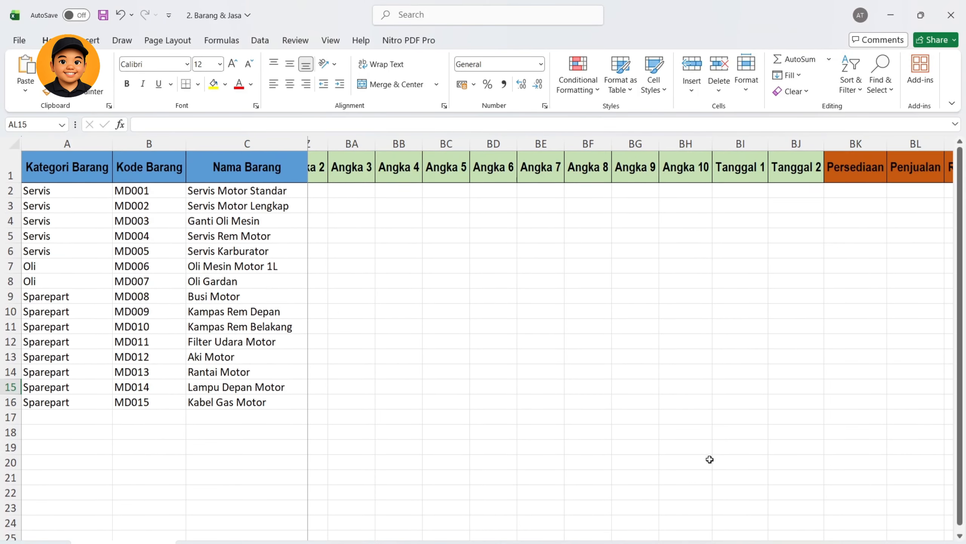
pyautogui.hscroll(5, 631, 342)
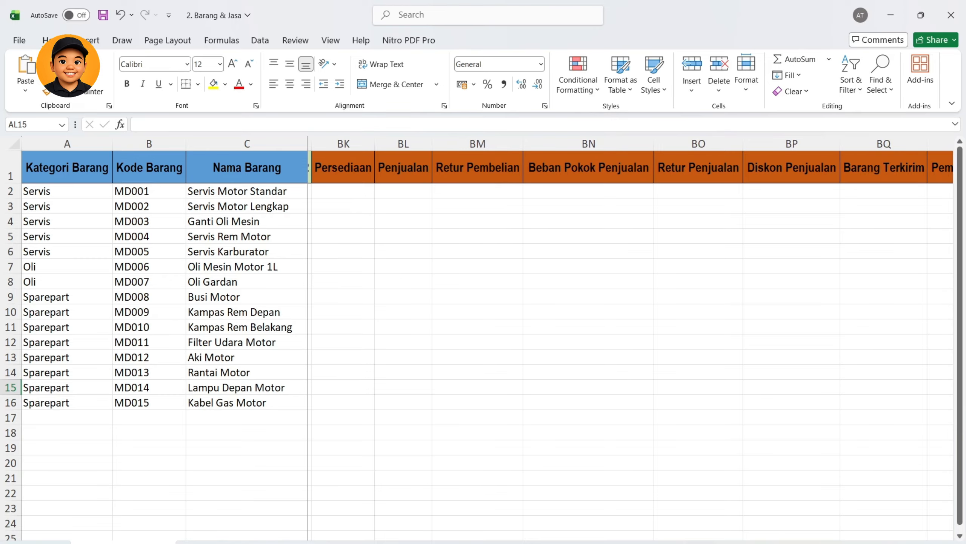
# Switch to Accurate Online and review the default Barang & Jasa accounts in the Akun Perkiraan preferences.
pyautogui.click(719, 543)
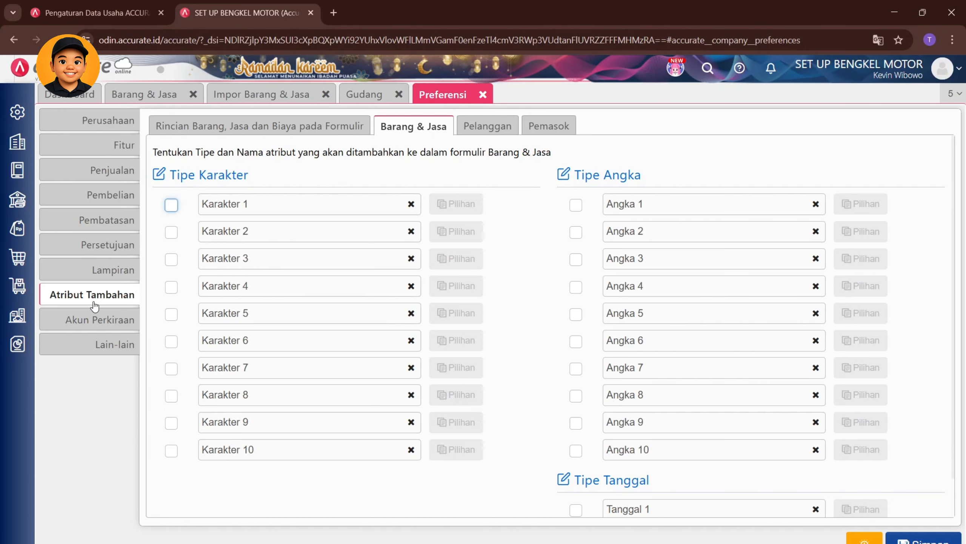
pyautogui.click(105, 309)
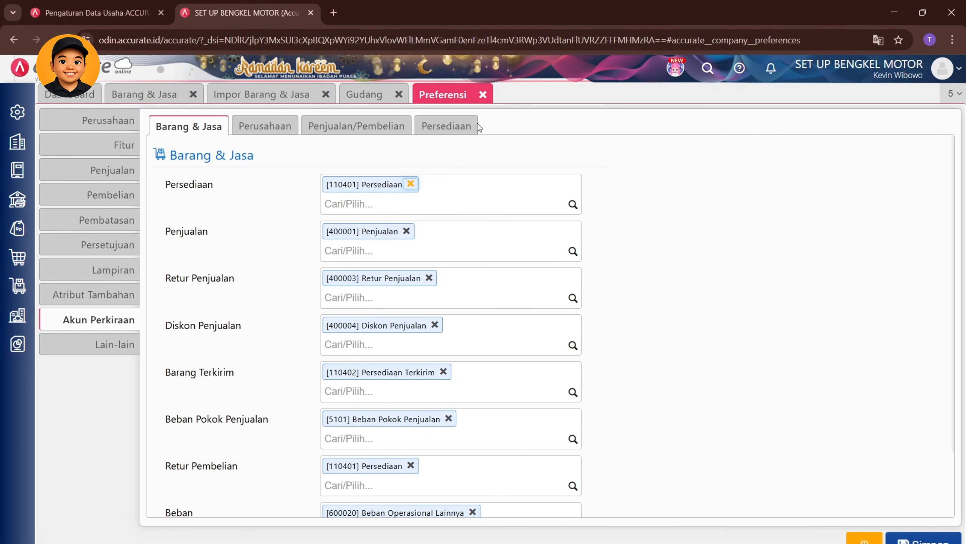
pyautogui.scroll(-2, 437, 359)
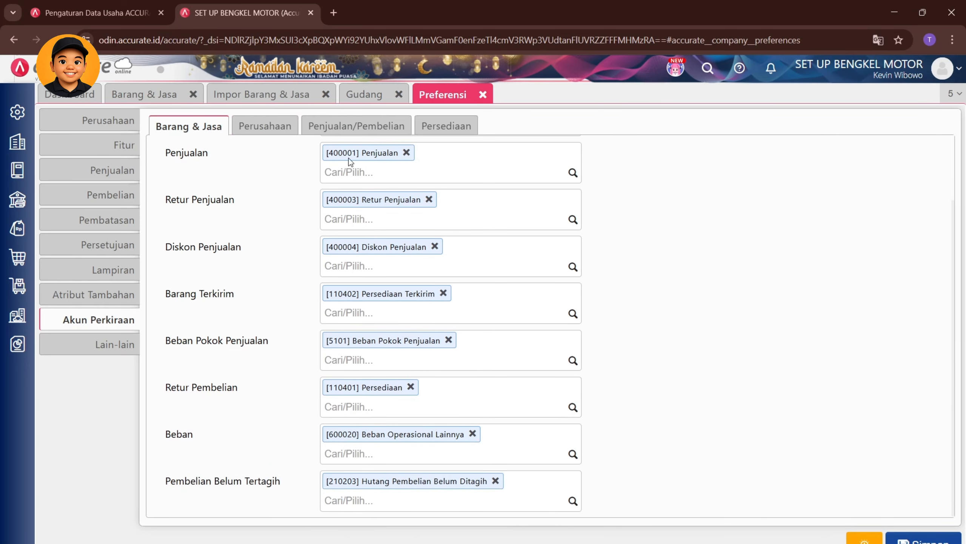
pyautogui.scroll(2, 435, 506)
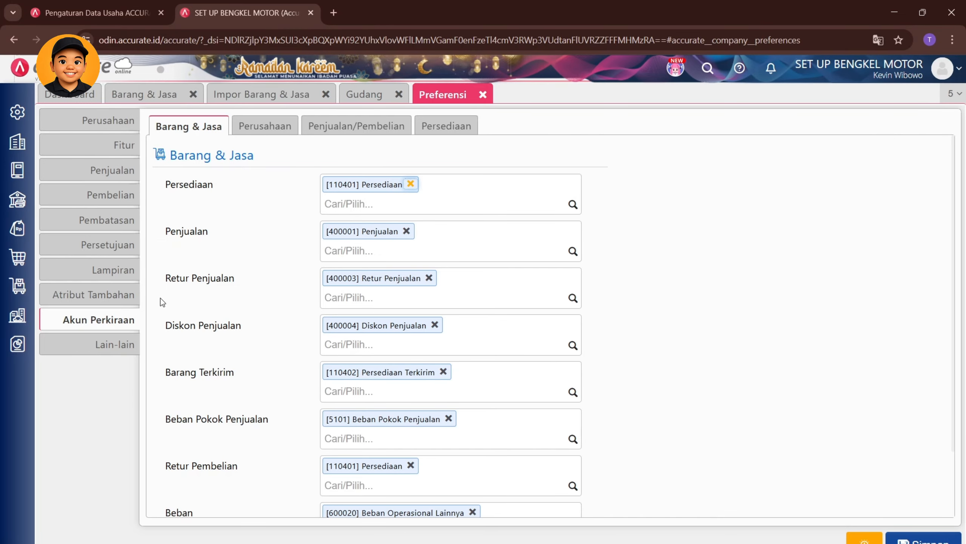
pyautogui.scroll(-2, 162, 302)
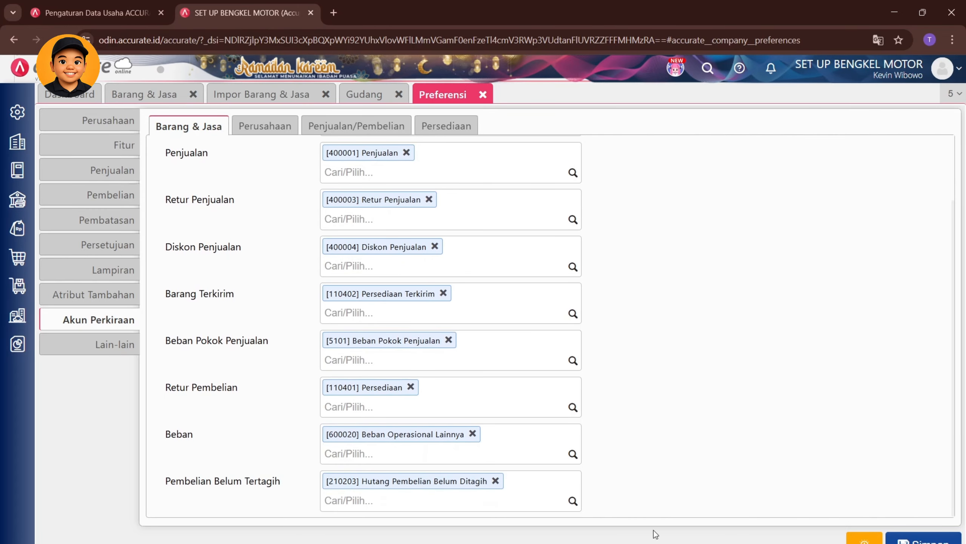
# Compare the Excel sheet's account columns with the Barang & Jasa default accounts in Accurate Online, focusing on Penjualan.
pyautogui.hotkey('alt', 'Tab')
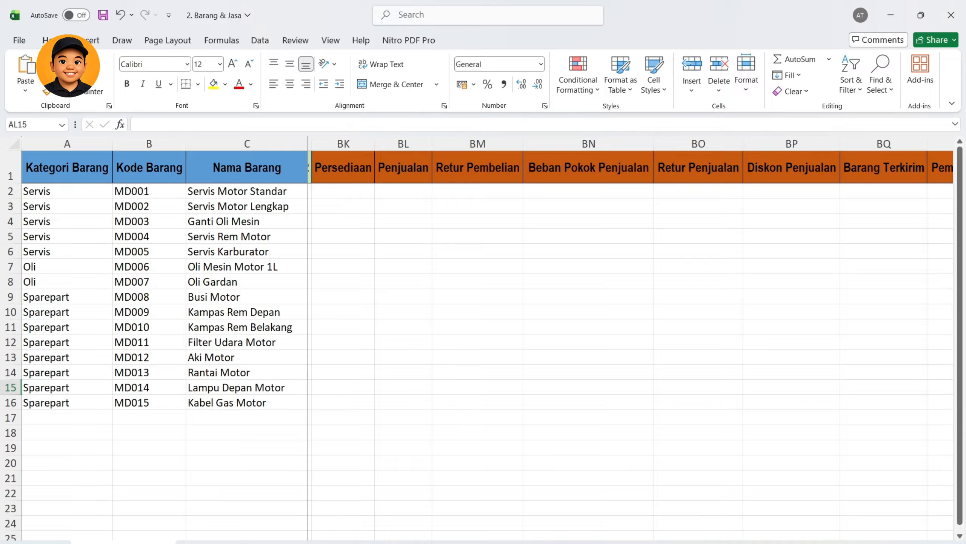
pyautogui.click(719, 543)
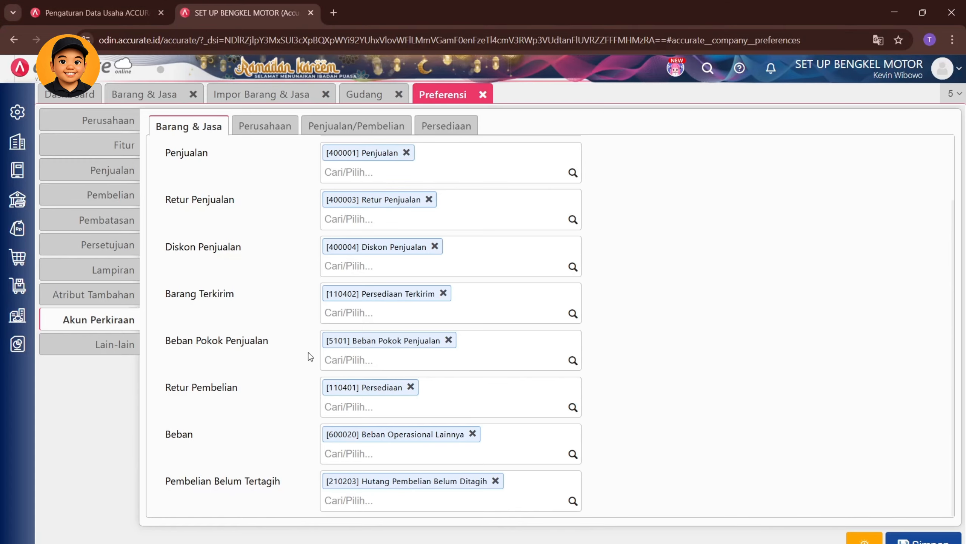
pyautogui.scroll(3, 310, 357)
pyautogui.moveTo(243, 224); pyautogui.dragTo(162, 227)
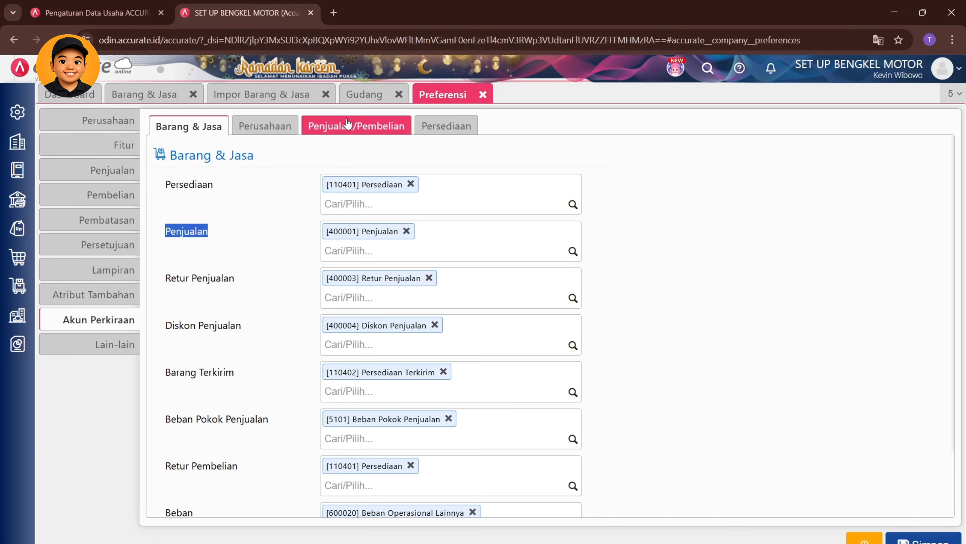
# Switch to the Excel workbook's column guide sheet and look up the Persediaan account entry's filling instructions.
pyautogui.hotkey('alt', 'Tab')
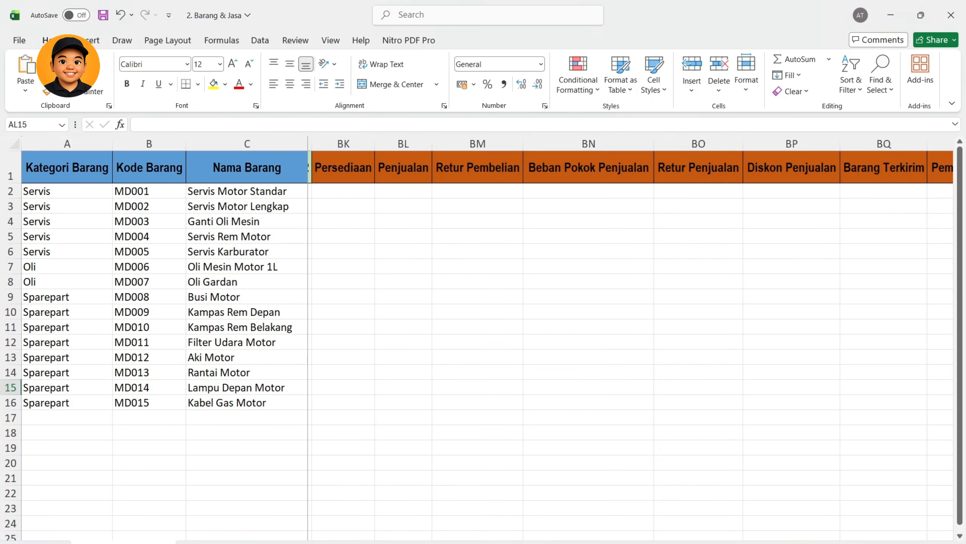
pyautogui.click(221, 542)
pyautogui.scroll(-7, 245, 443)
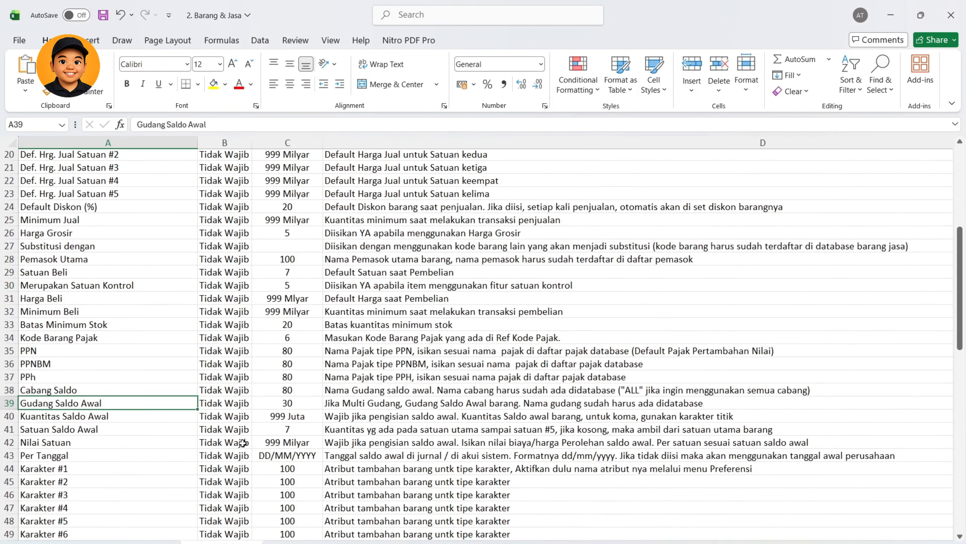
pyautogui.scroll(-5, 253, 459)
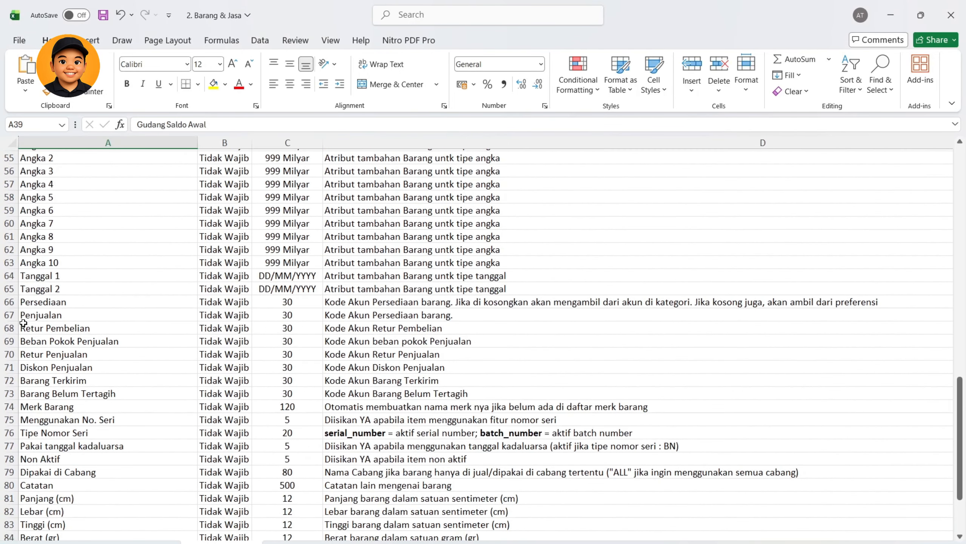
pyautogui.click(50, 303)
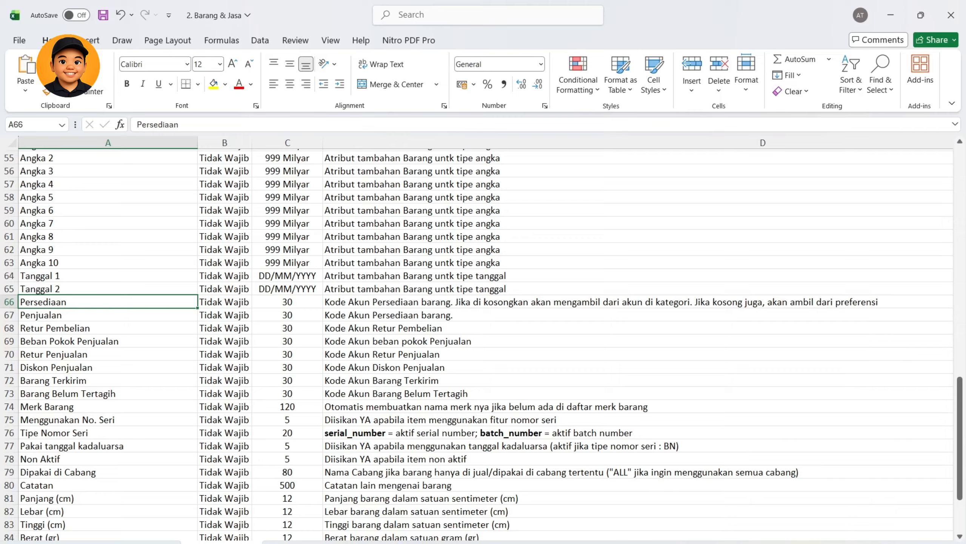
# Switch to Accurate Online and open the general ledger's Akun Perkiraan list to review the Pendapatan accounts.
pyautogui.hotkey('alt', 'Tab')
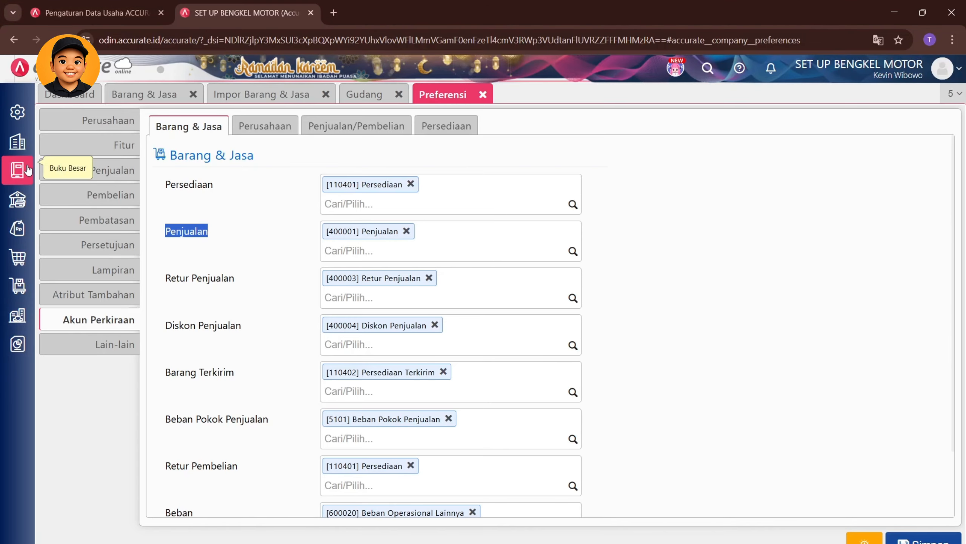
pyautogui.click(27, 171)
pyautogui.click(80, 236)
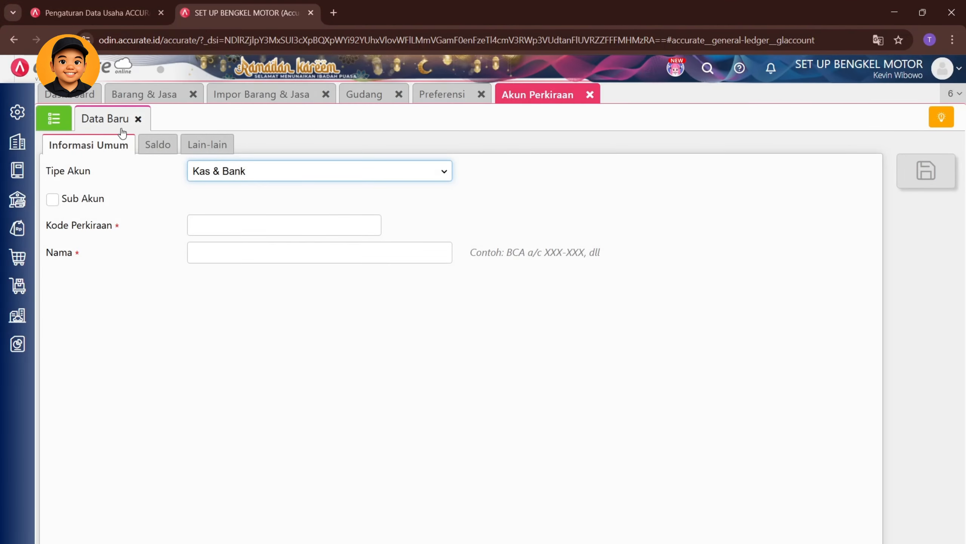
pyautogui.click(57, 123)
pyautogui.click(189, 149)
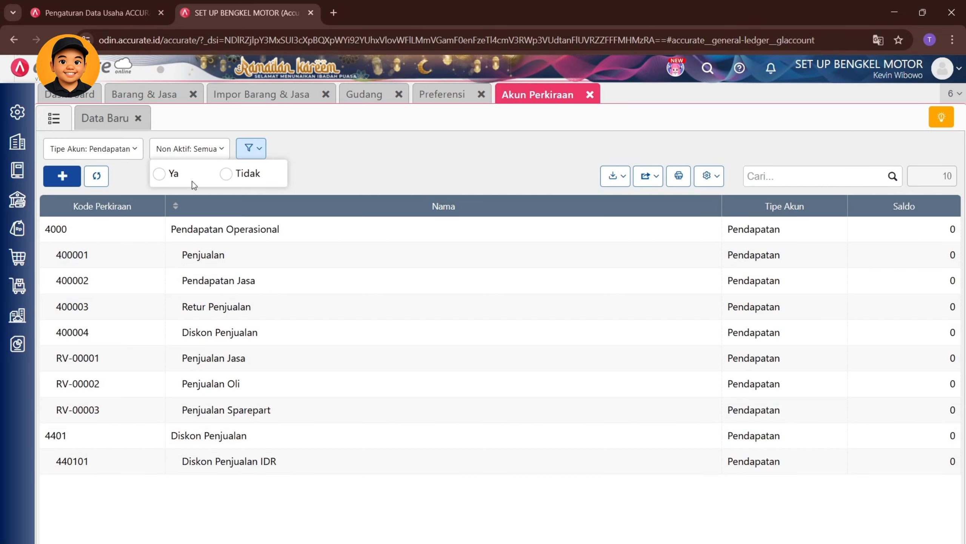
pyautogui.click(390, 167)
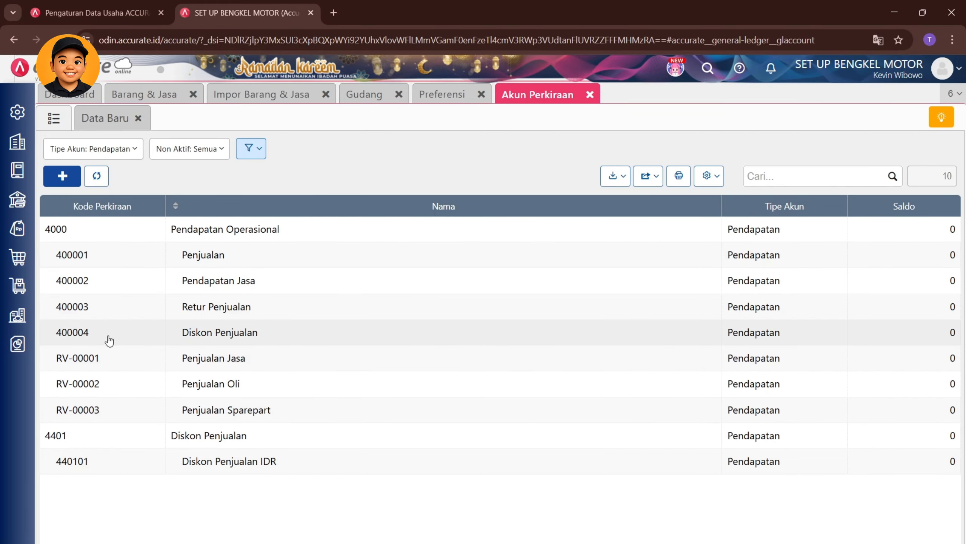
# Copy the Penjualan Jasa account code RV-00001 into the Excel item sheet's Penjualan column for all Servis items, BL2 through BL6.
pyautogui.click(106, 361)
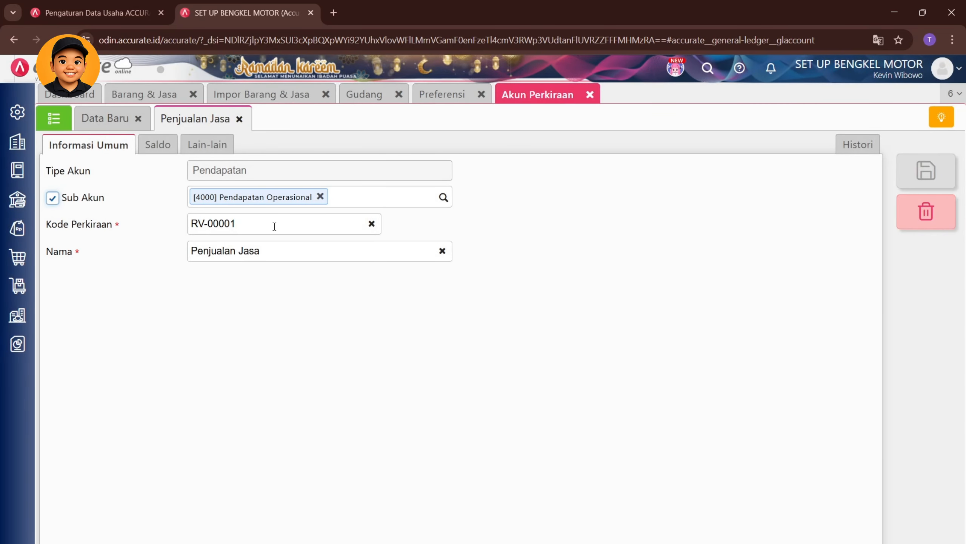
pyautogui.moveTo(275, 226); pyautogui.dragTo(183, 237)
pyautogui.hotkey('ctrl', 'c')
pyautogui.hotkey('alt', 'Tab')
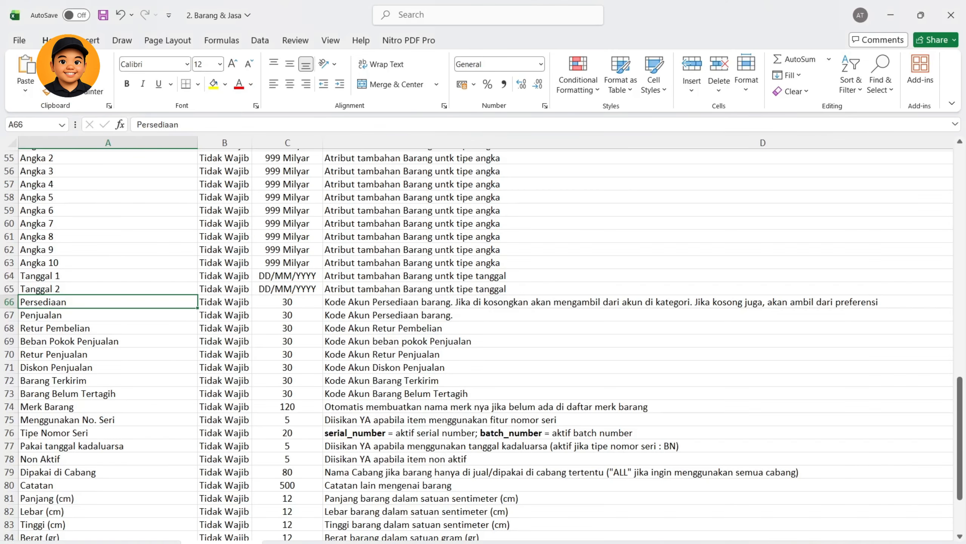
pyautogui.click(124, 542)
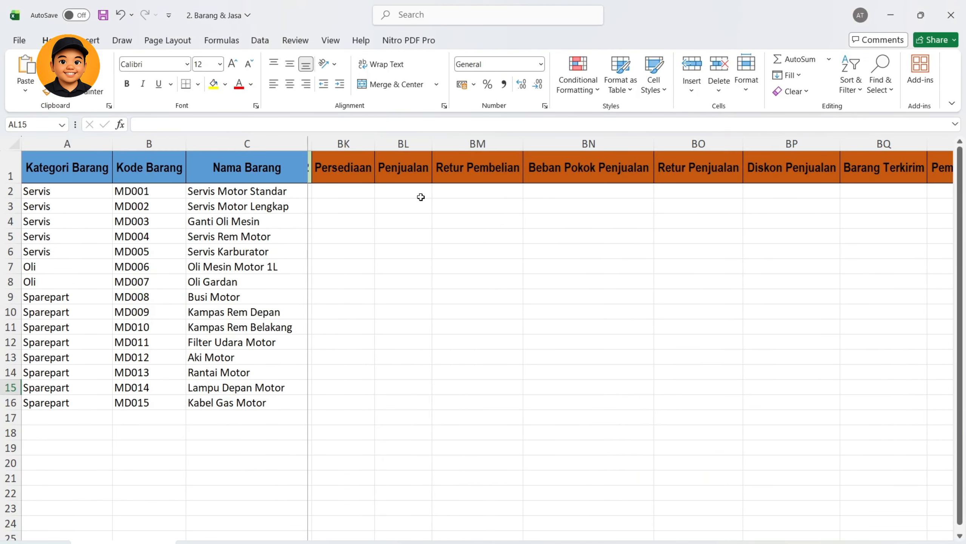
pyautogui.click(399, 193)
pyautogui.hotkey('ctrl', 'v')
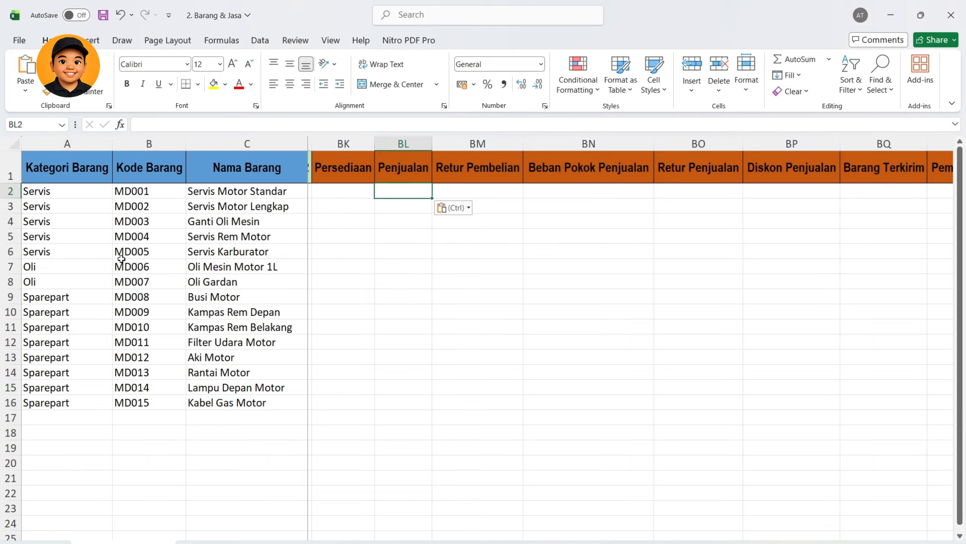
pyautogui.moveTo(12, 259); pyautogui.dragTo(11, 258)
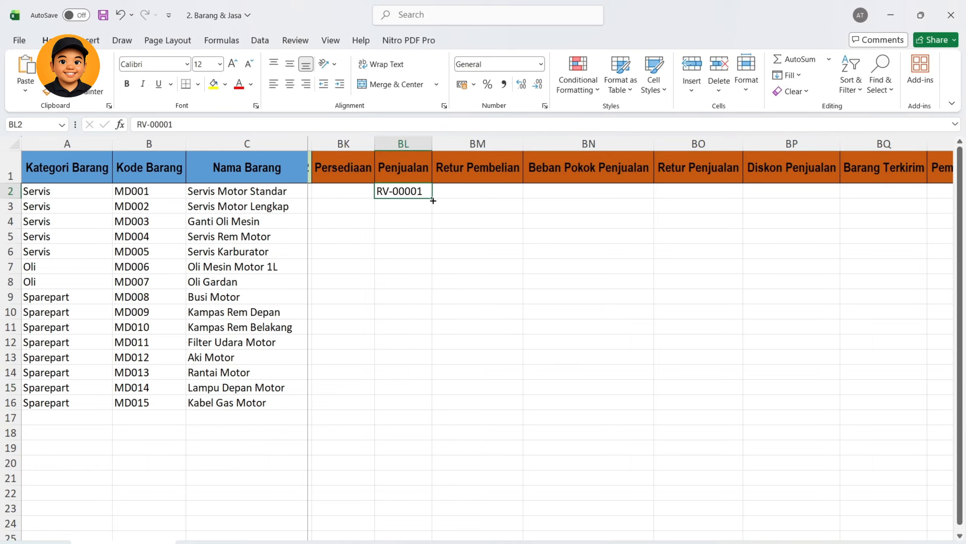
pyautogui.moveTo(433, 200); pyautogui.dragTo(436, 265)
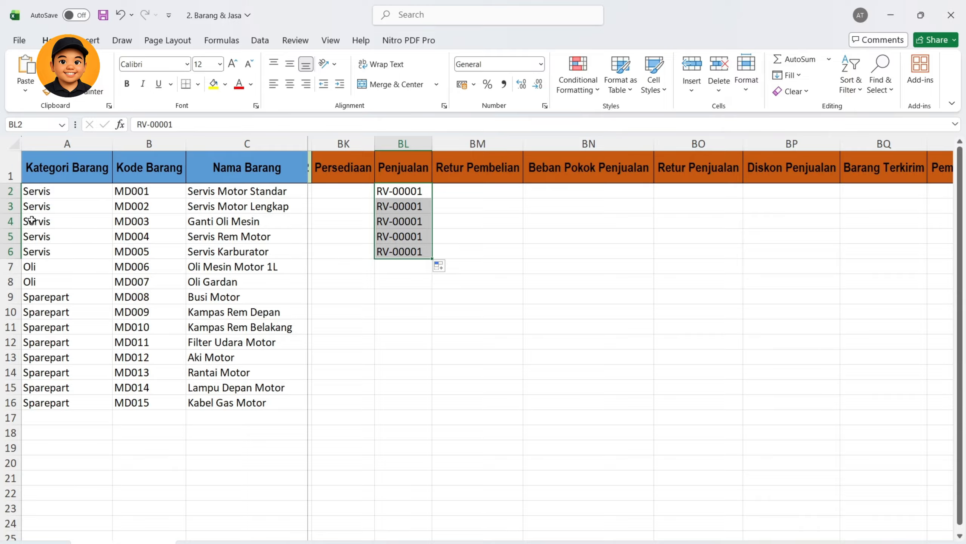
# Copy the Penjualan Oli account code RV-00002 from Accurate Online into the Excel sheet's Penjualan column for both Oli items, BL7 and BL8.
pyautogui.click(399, 265)
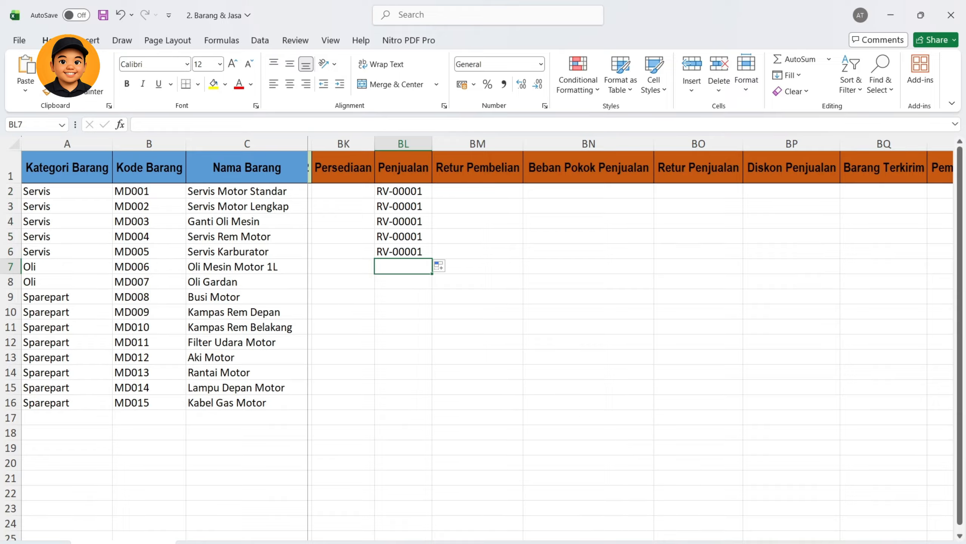
pyautogui.click(718, 541)
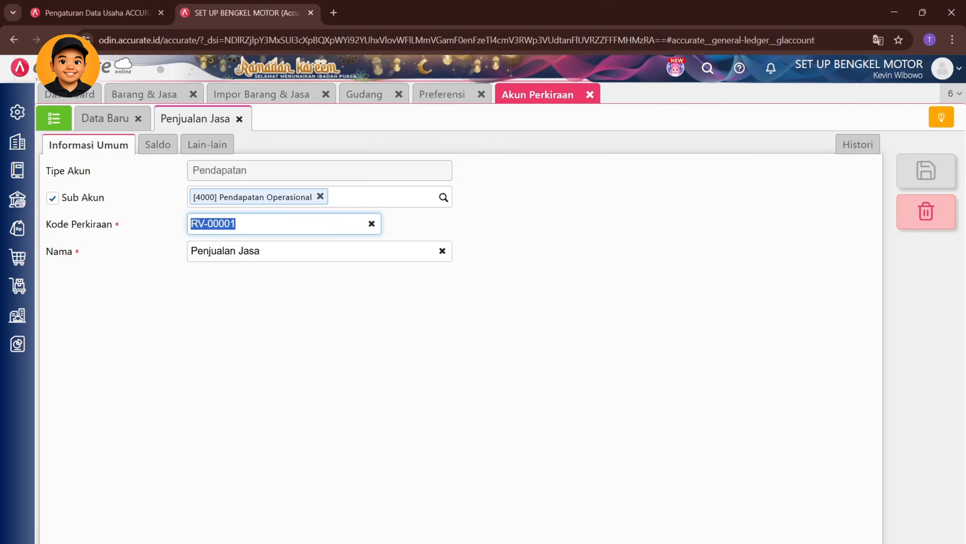
pyautogui.click(54, 119)
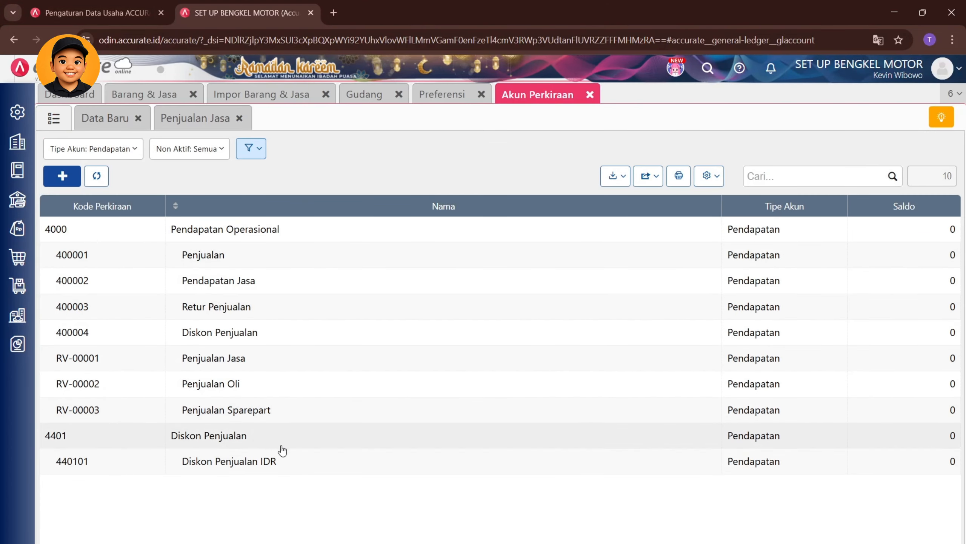
pyautogui.click(108, 384)
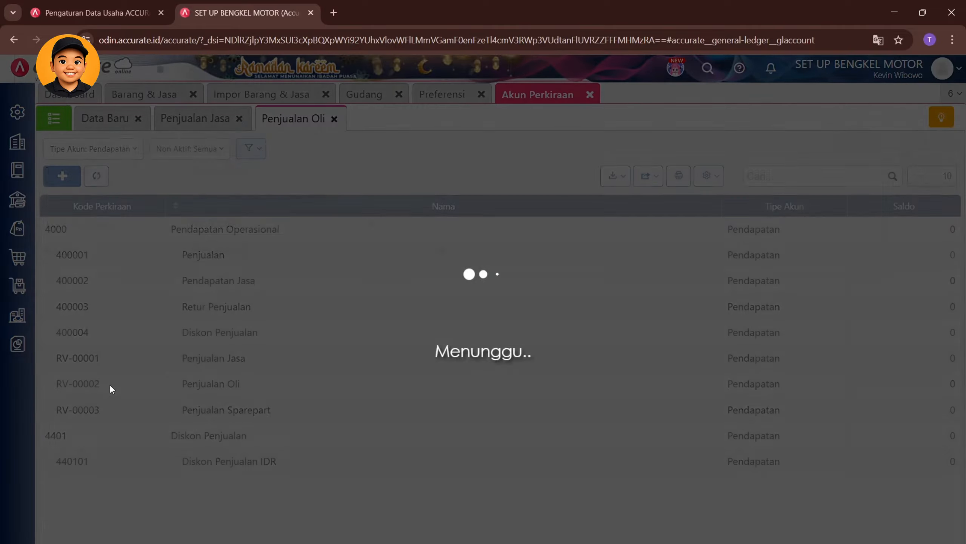
pyautogui.moveTo(285, 217); pyautogui.dragTo(187, 241)
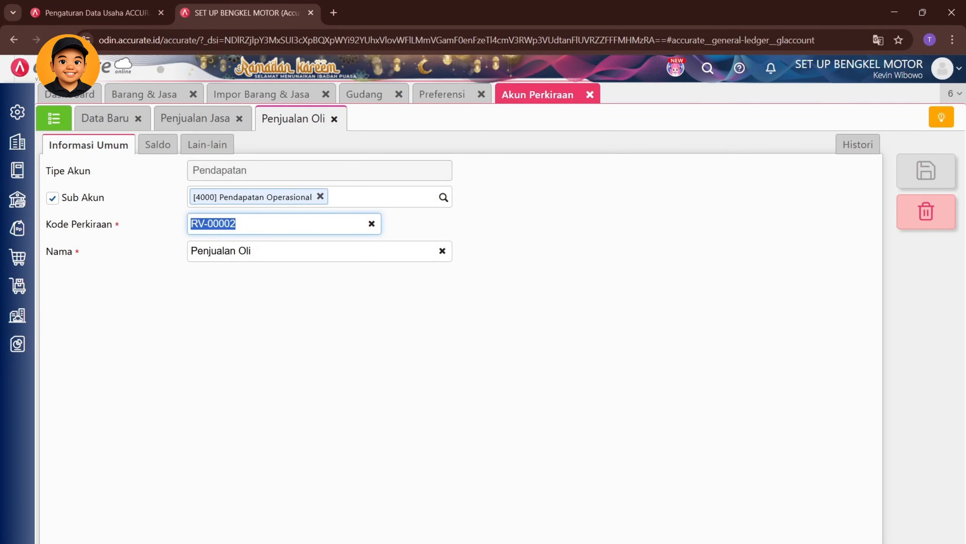
pyautogui.hotkey('ctrl', 'c')
pyautogui.hotkey('alt', 'Tab')
pyautogui.hotkey('ctrl', 'v')
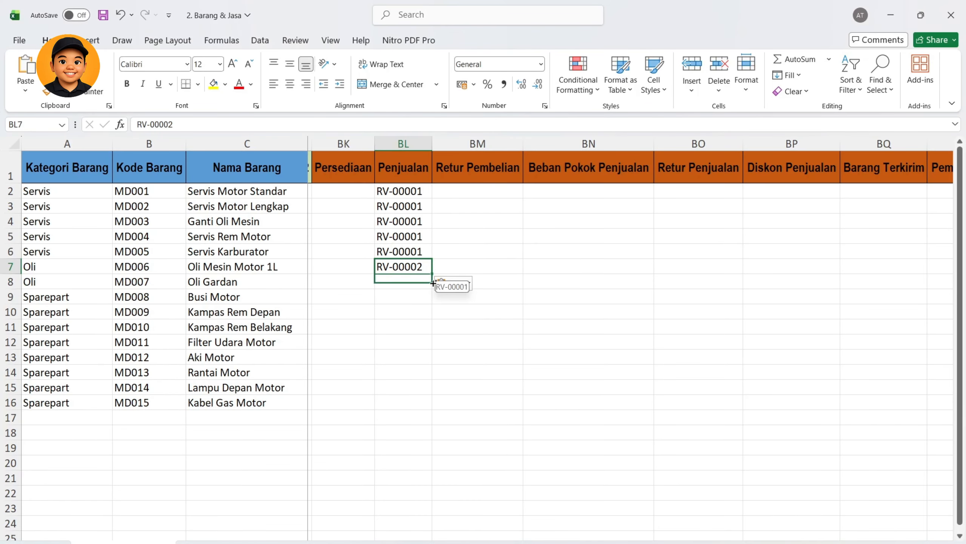
pyautogui.moveTo(431, 274); pyautogui.dragTo(433, 289)
# Copy the Penjualan Sparepart account code RV-00003 from Accurate Online into the Excel sheet's Penjualan column for all Sparepart items, BL9 through BL16.
pyautogui.click(412, 301)
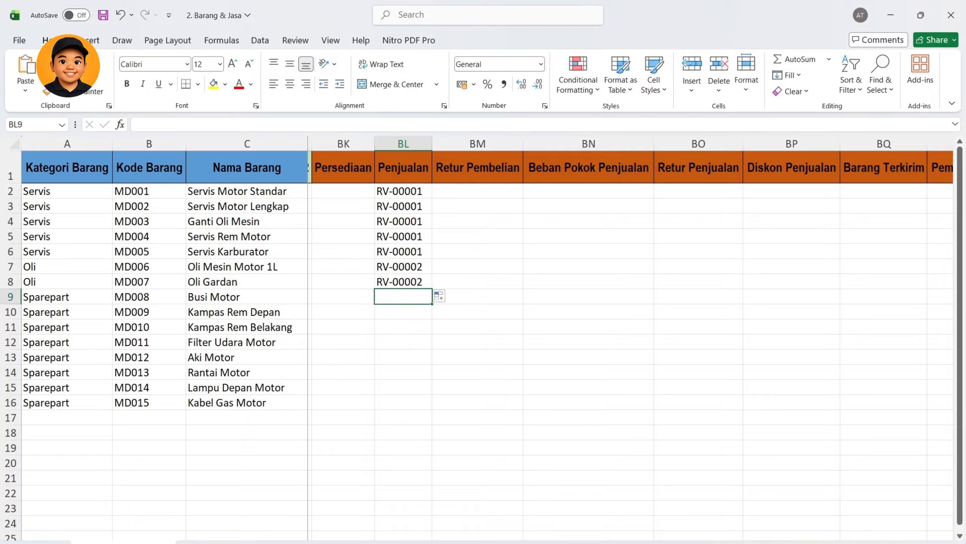
pyautogui.hotkey('alt', 'Tab')
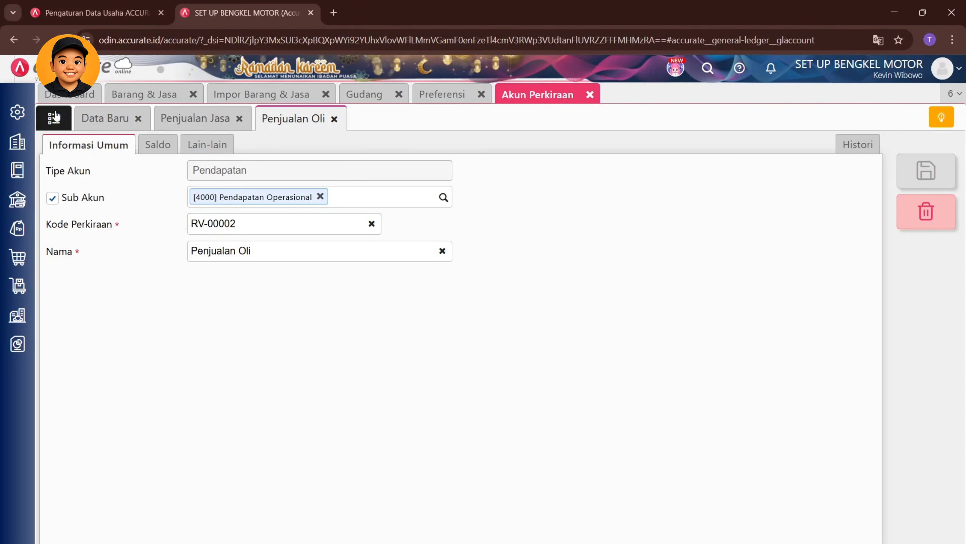
pyautogui.click(53, 118)
pyautogui.click(223, 410)
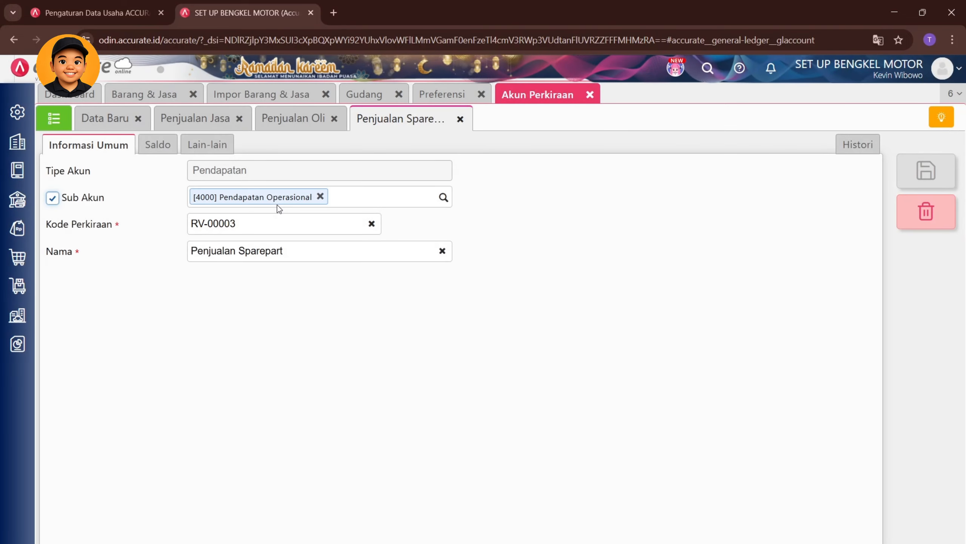
pyautogui.tripleClick(281, 222)
pyautogui.hotkey('ctrl', 'c')
pyautogui.hotkey('alt', 'Tab')
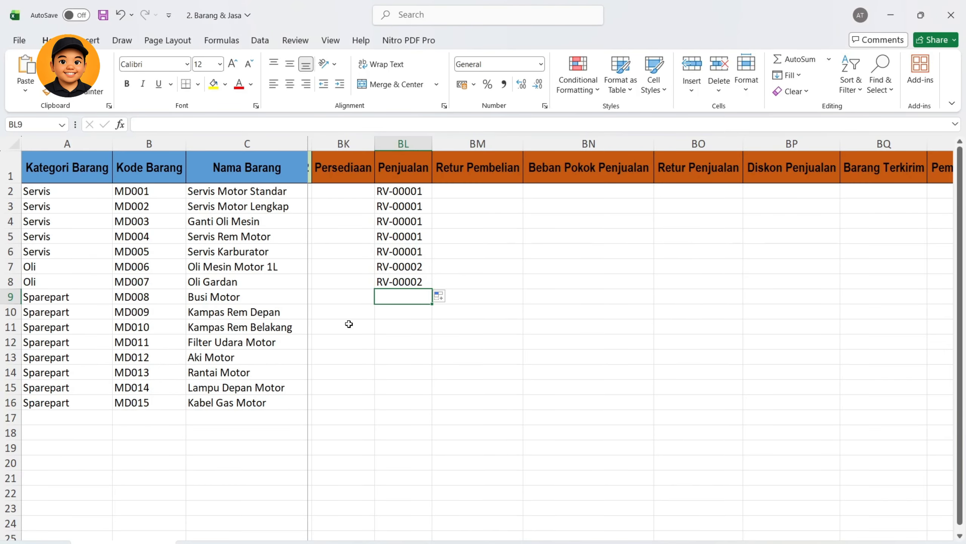
pyautogui.hotkey('ctrl', 'v')
pyautogui.click(440, 366)
pyautogui.click(414, 301)
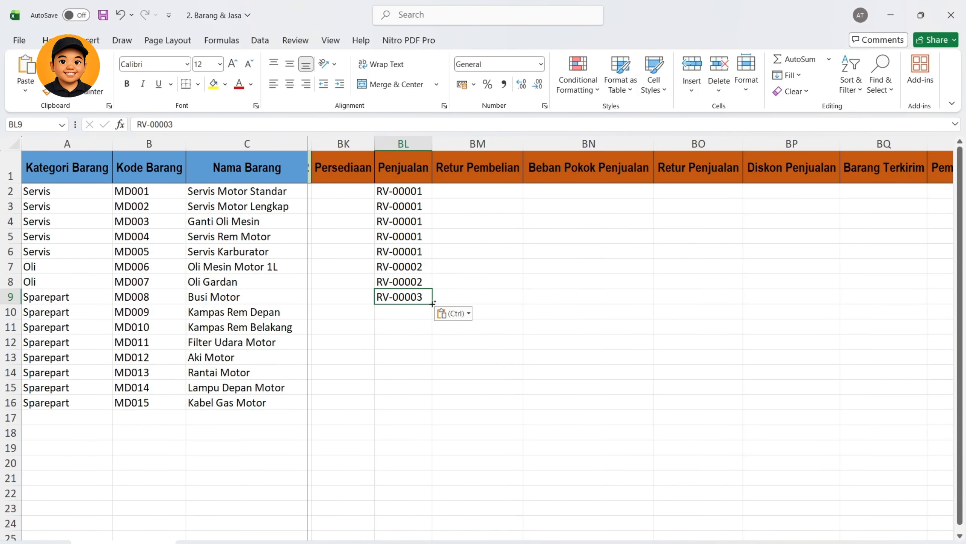
pyautogui.moveTo(432, 304); pyautogui.dragTo(429, 406)
pyautogui.click(478, 372)
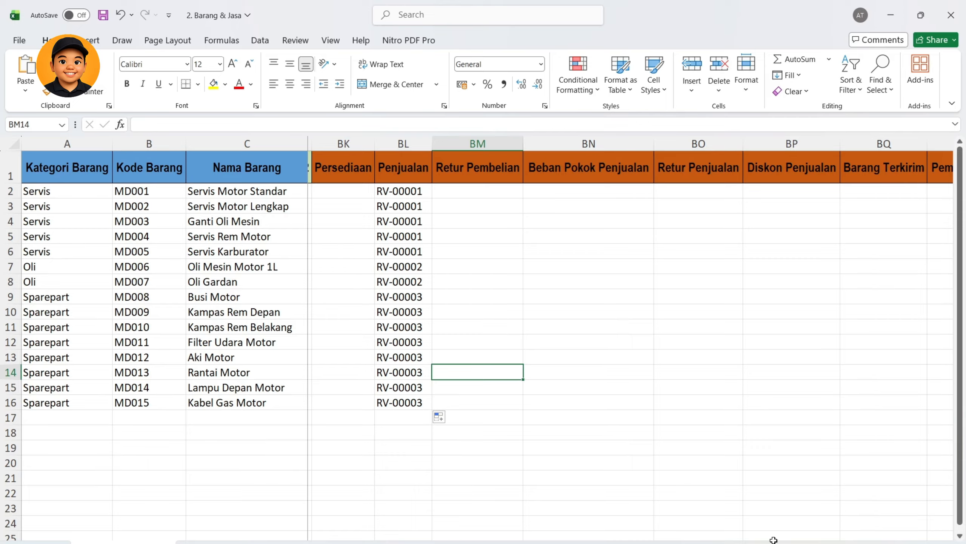
# Review the template's remaining columns from Merek Barang to Label Varian 1, and save the workbook.
pyautogui.moveTo(809, 542); pyautogui.dragTo(857, 535)
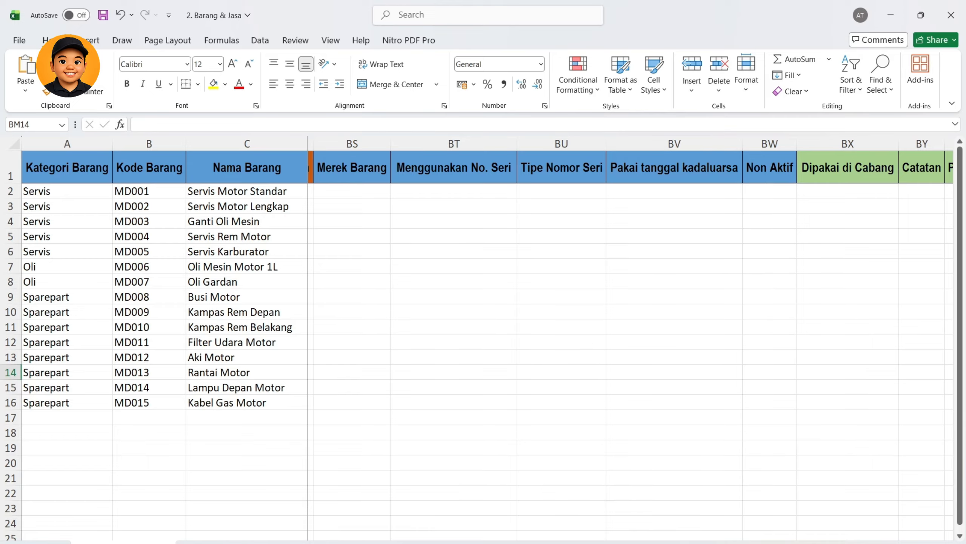
pyautogui.moveTo(864, 543); pyautogui.dragTo(888, 543)
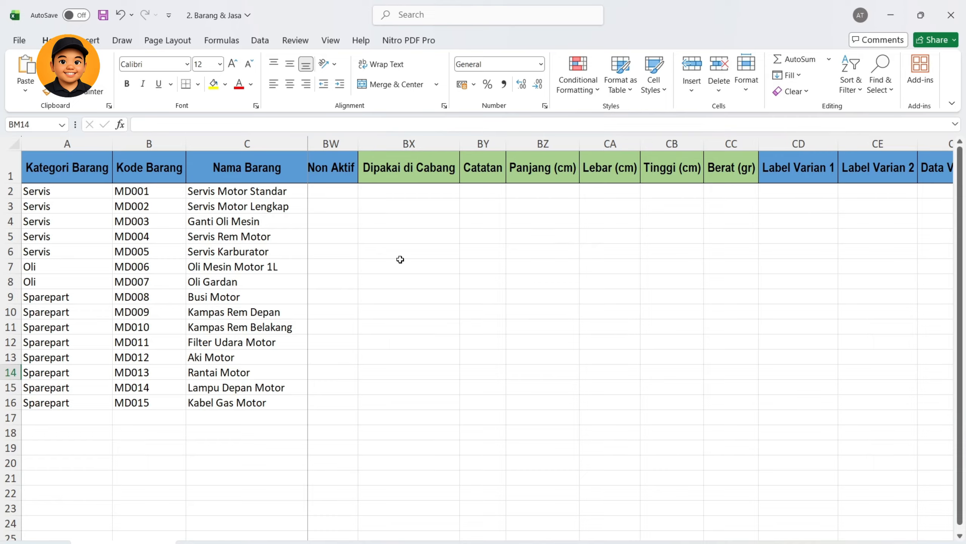
pyautogui.click(472, 196)
pyautogui.click(556, 196)
pyautogui.click(693, 193)
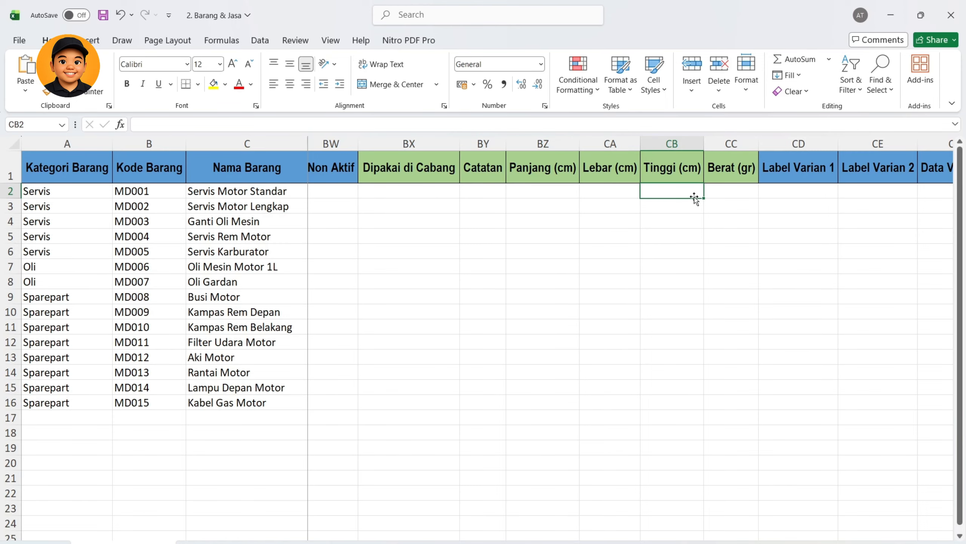
pyautogui.click(769, 195)
pyautogui.moveTo(902, 543); pyautogui.dragTo(875, 543)
pyautogui.hotkey('ctrl', 's')
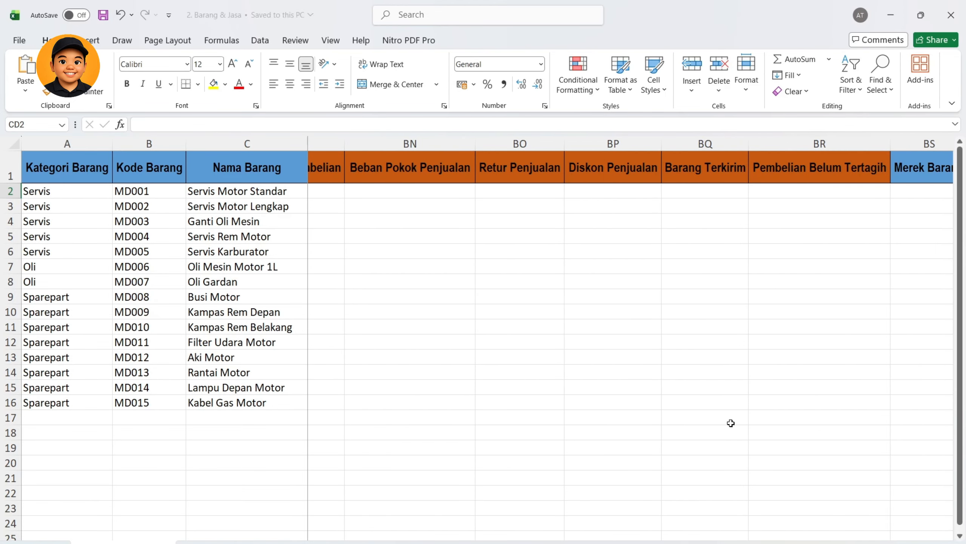
# Switch to Accurate Online and close all open account records and modules, discarding the unsaved new item, to return to the dashboard.
pyautogui.hotkey('alt', 'Tab')
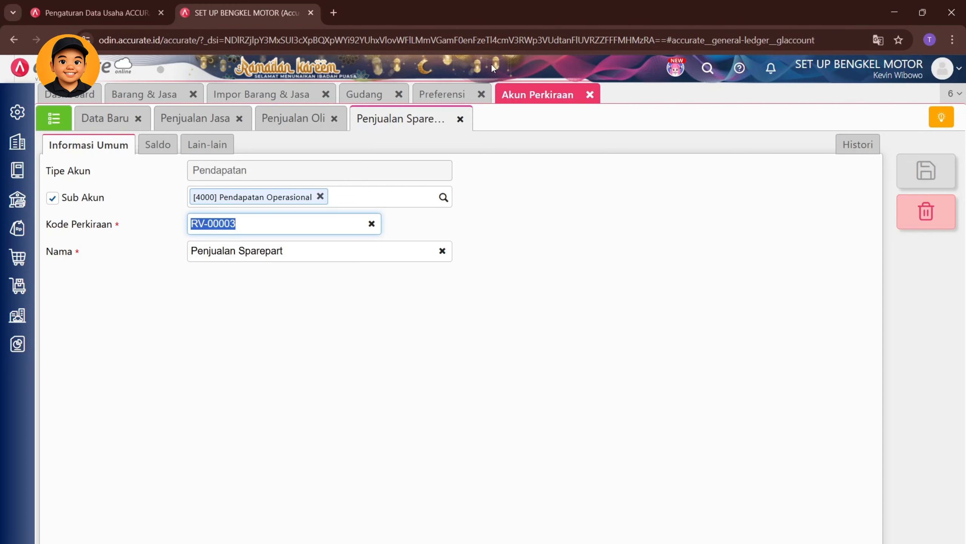
pyautogui.click(461, 119)
pyautogui.click(334, 119)
pyautogui.click(239, 119)
pyautogui.click(138, 119)
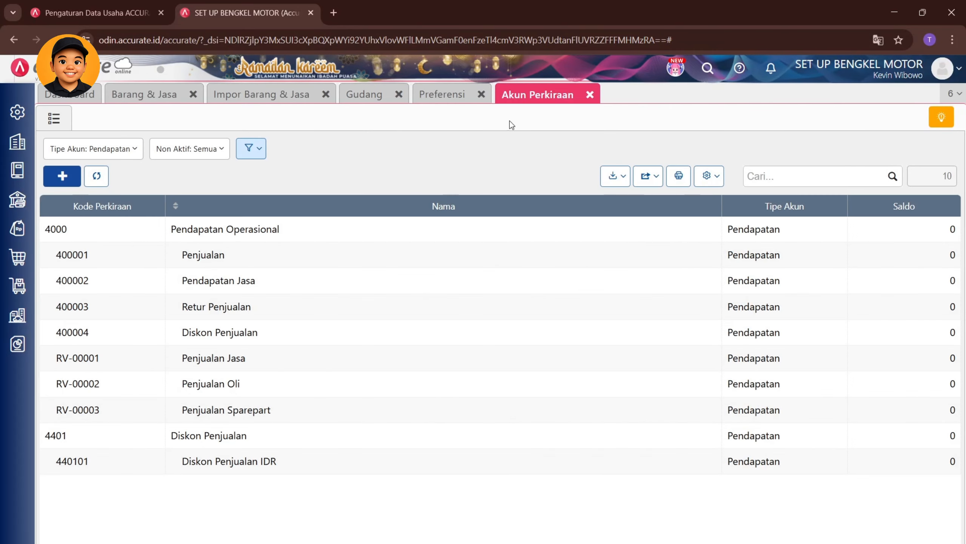
pyautogui.click(590, 94)
pyautogui.click(481, 95)
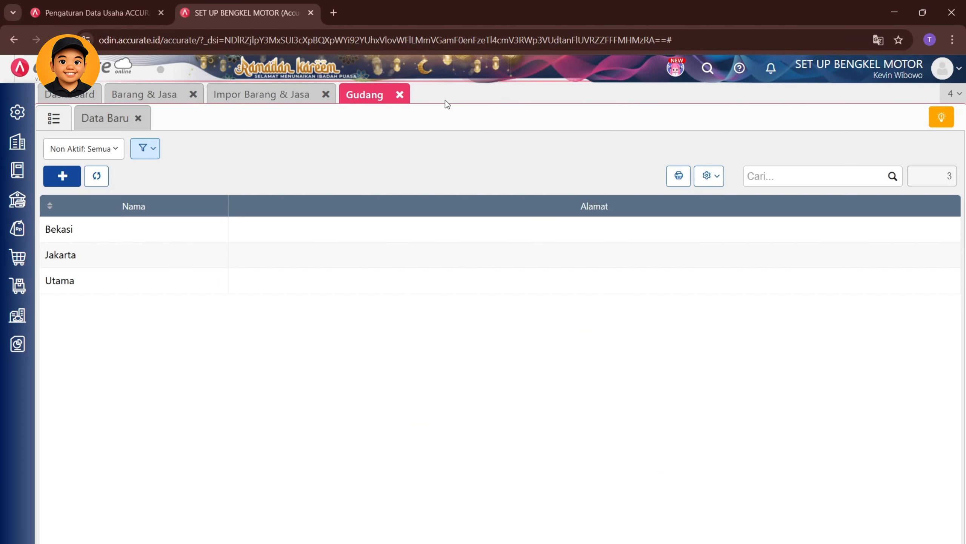
pyautogui.click(399, 95)
pyautogui.click(326, 94)
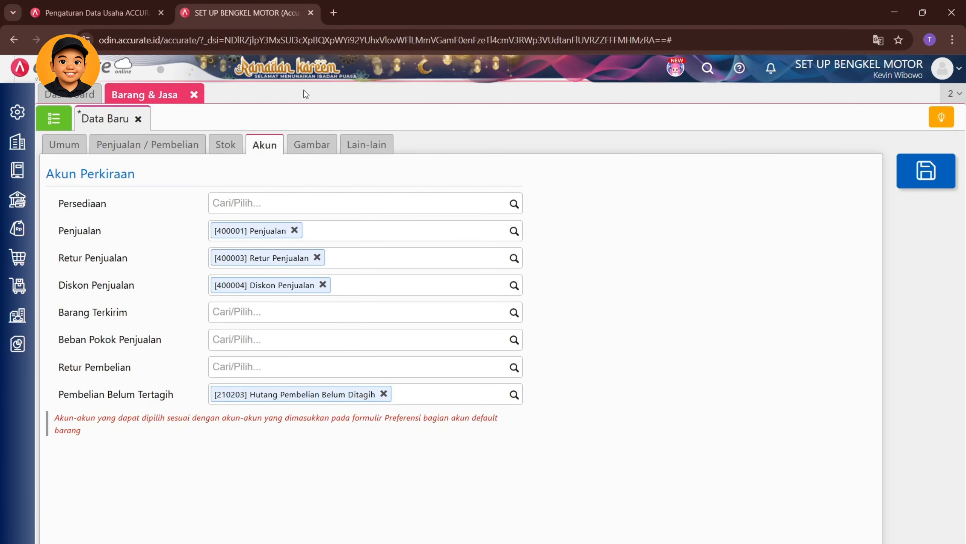
pyautogui.click(193, 94)
pyautogui.click(578, 344)
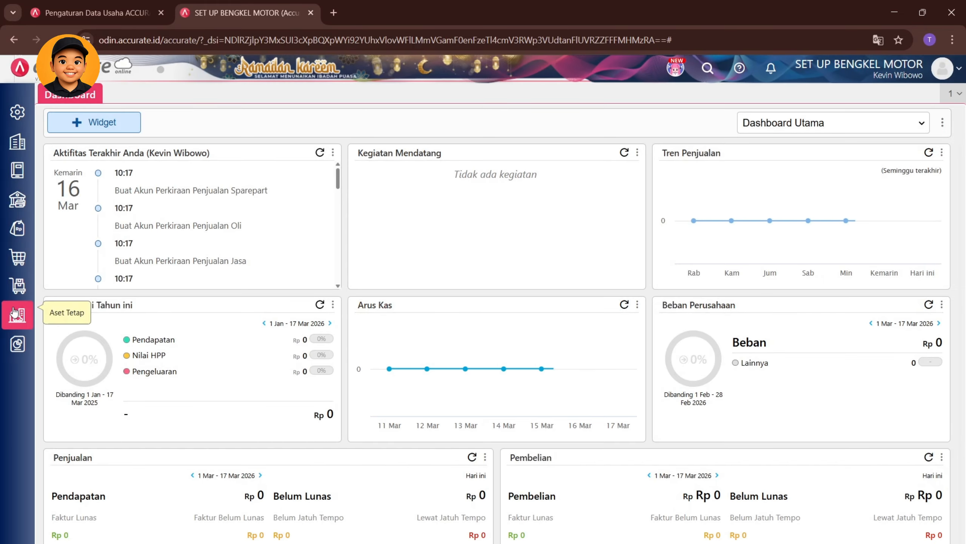
# Open the Barang & Jasa list under Persediaan and start its Excel file import.
pyautogui.click(18, 286)
pyautogui.click(255, 449)
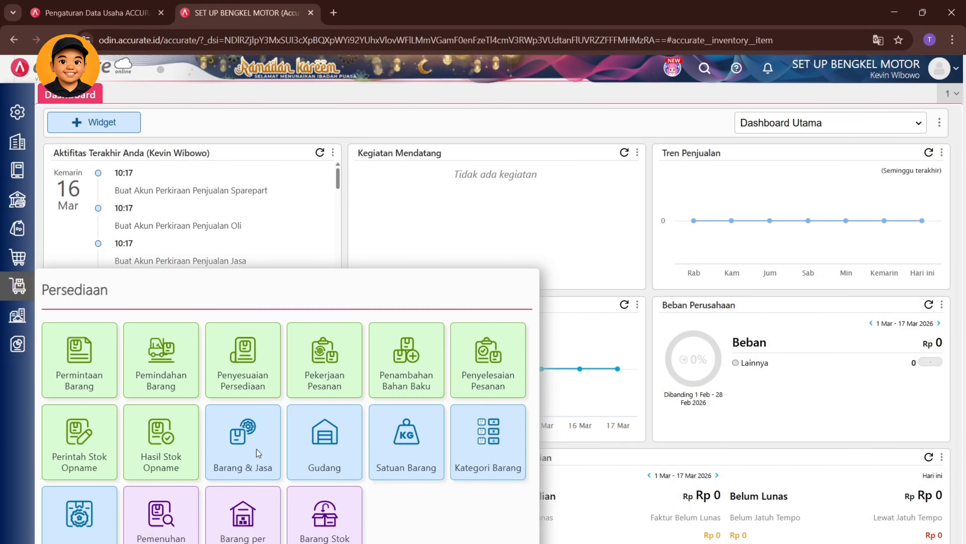
pyautogui.click(53, 118)
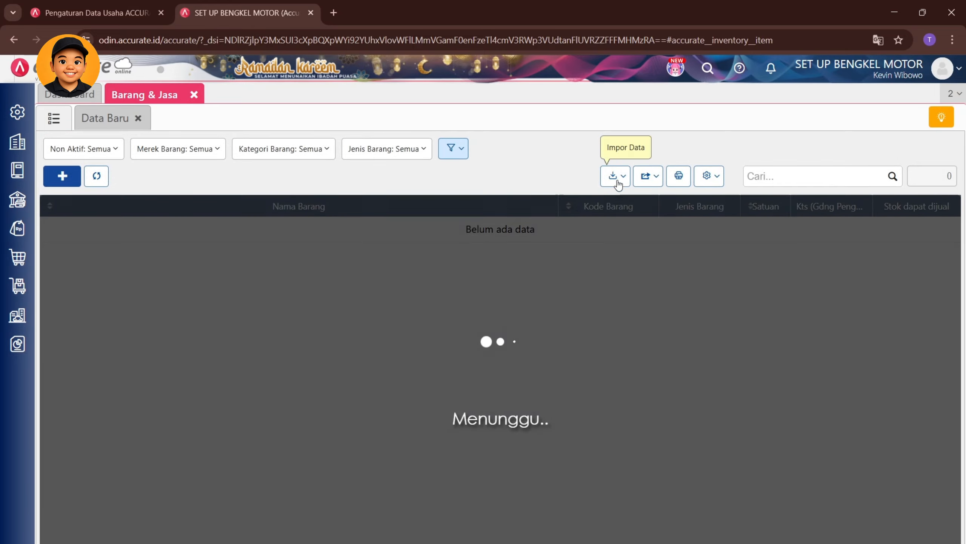
pyautogui.click(615, 176)
pyautogui.click(588, 202)
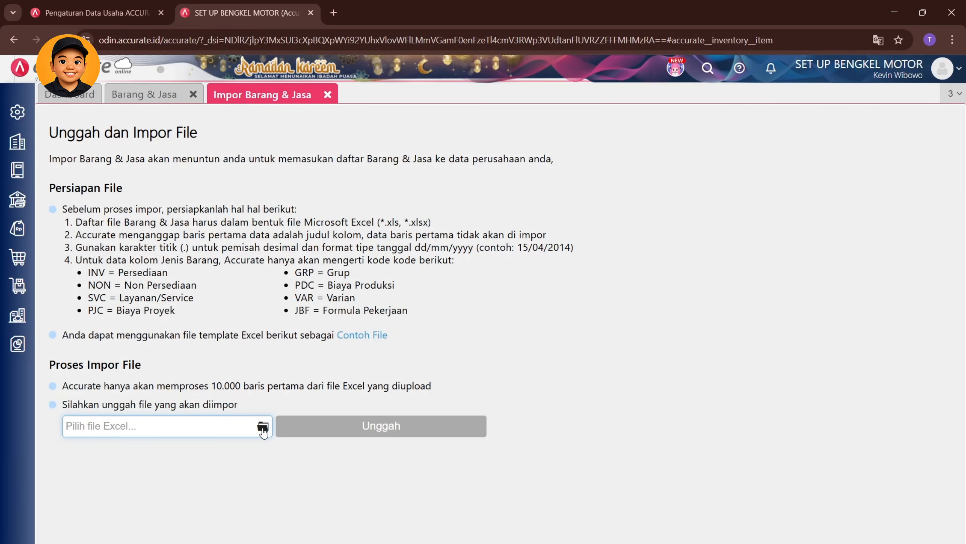
# Choose the file "2. Barang & Jasa" from the Masterdata folder and upload it for import.
pyautogui.click(263, 426)
pyautogui.scroll(-5, 228, 212)
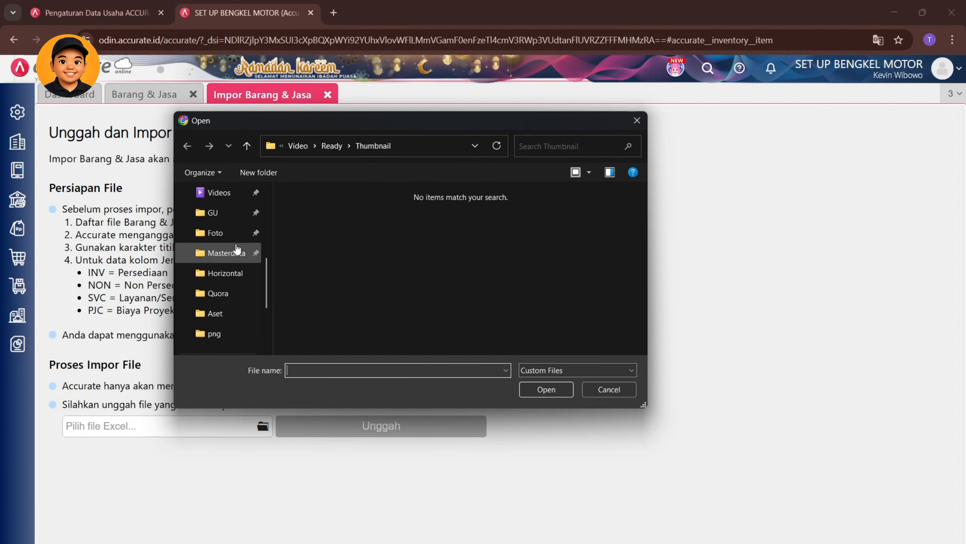
pyautogui.click(223, 255)
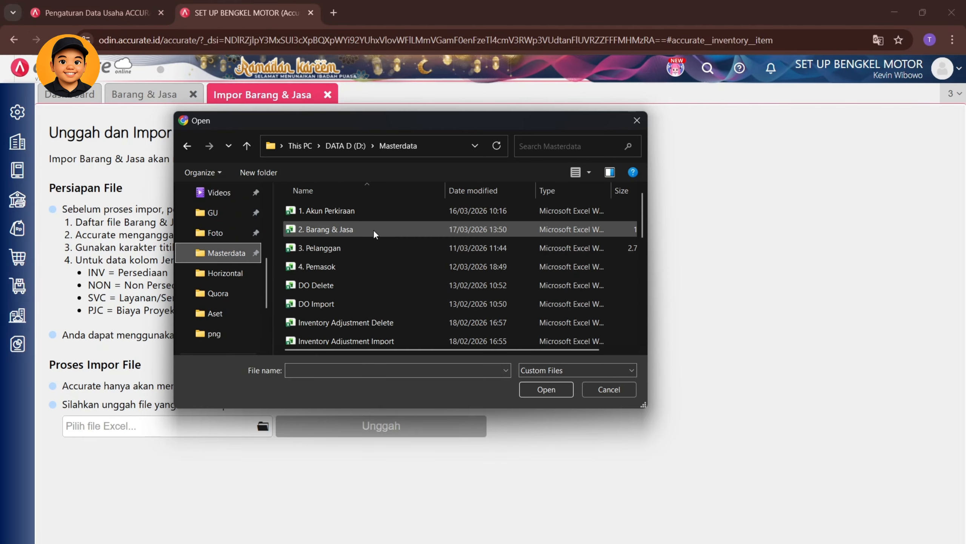
pyautogui.click(338, 229)
pyautogui.click(542, 387)
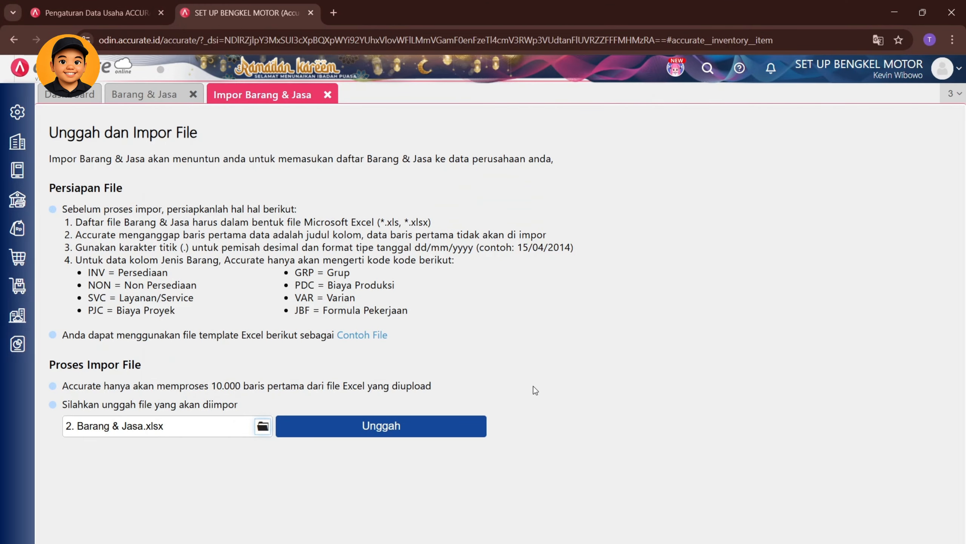
pyautogui.click(349, 424)
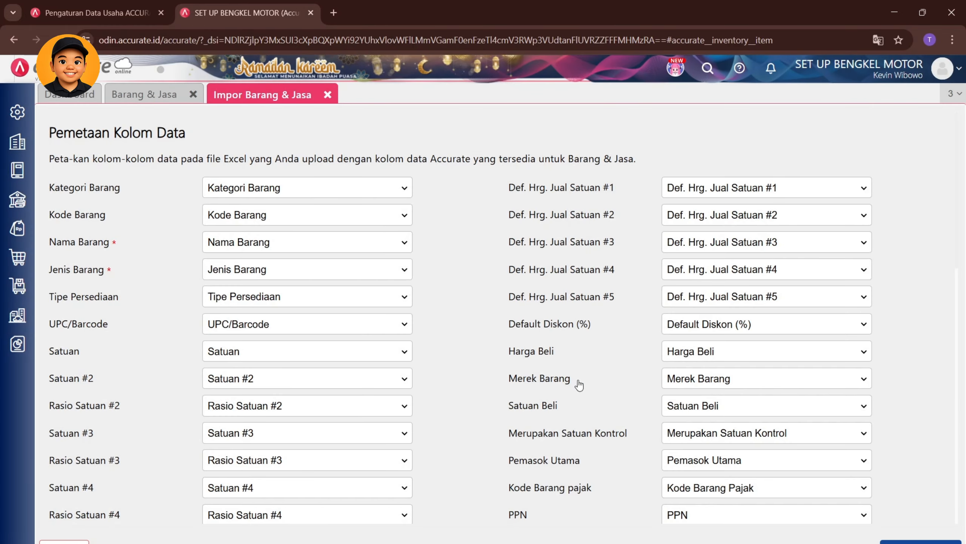
# Check the column mapping through the Stok Awal and Akun Perkiraan sections and continue to the import confirmation.
pyautogui.scroll(-1, 591, 407)
pyautogui.scroll(-10, 593, 411)
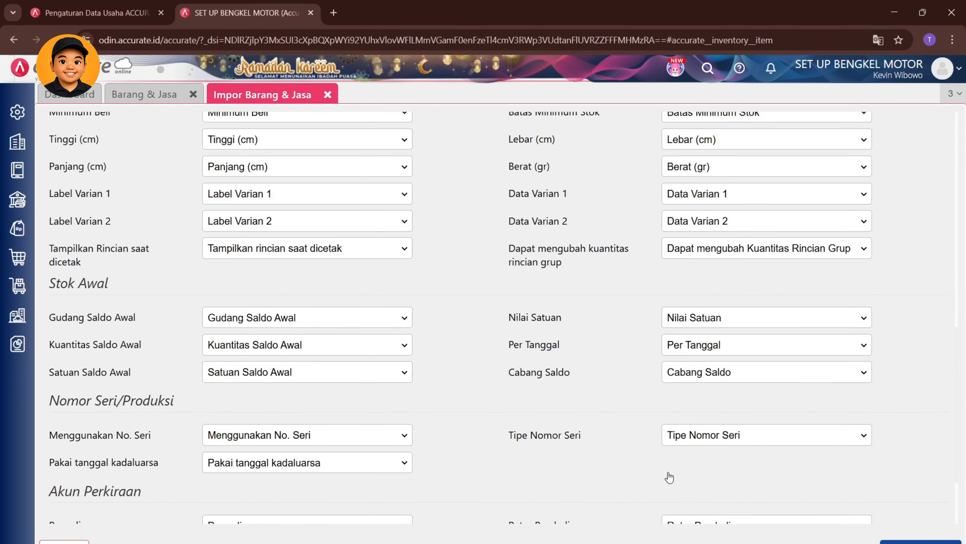
pyautogui.scroll(-3, 384, 464)
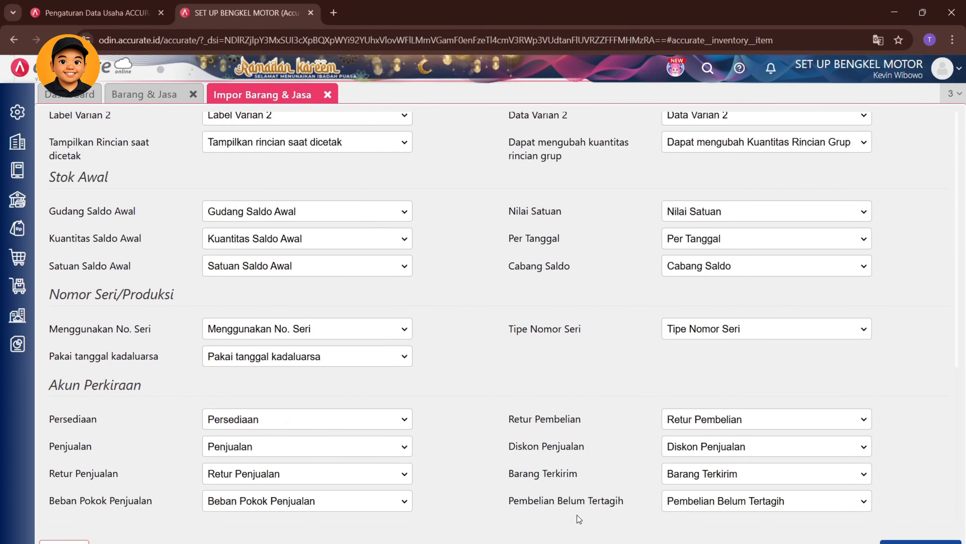
pyautogui.click(921, 541)
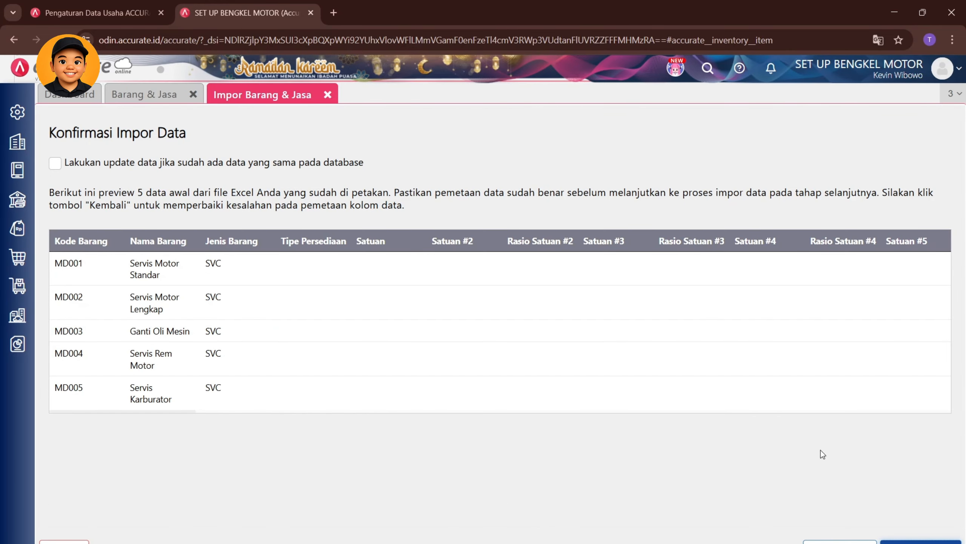
# Review all columns of the data preview, run the import, and check the imported items in the Barang & Jasa list.
pyautogui.moveTo(130, 412); pyautogui.dragTo(922, 429)
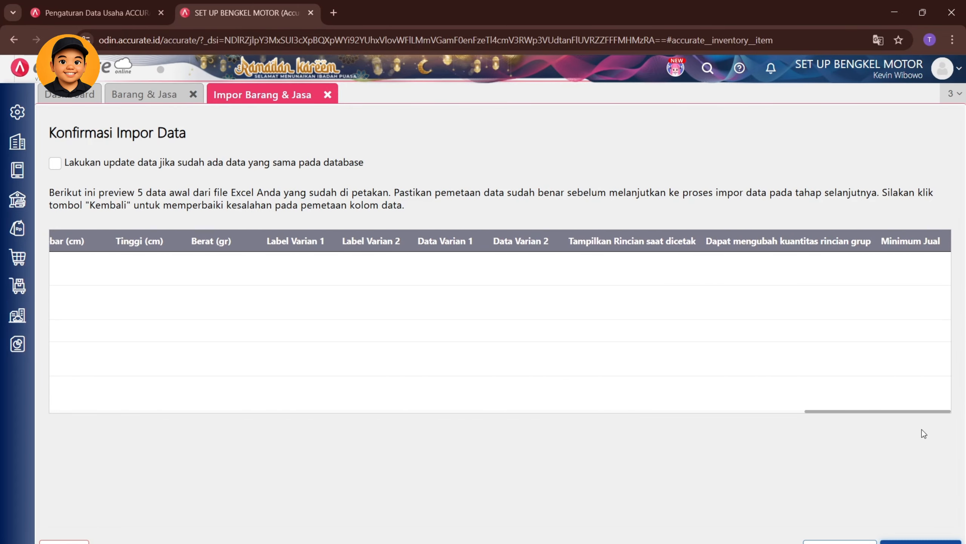
pyautogui.click(921, 542)
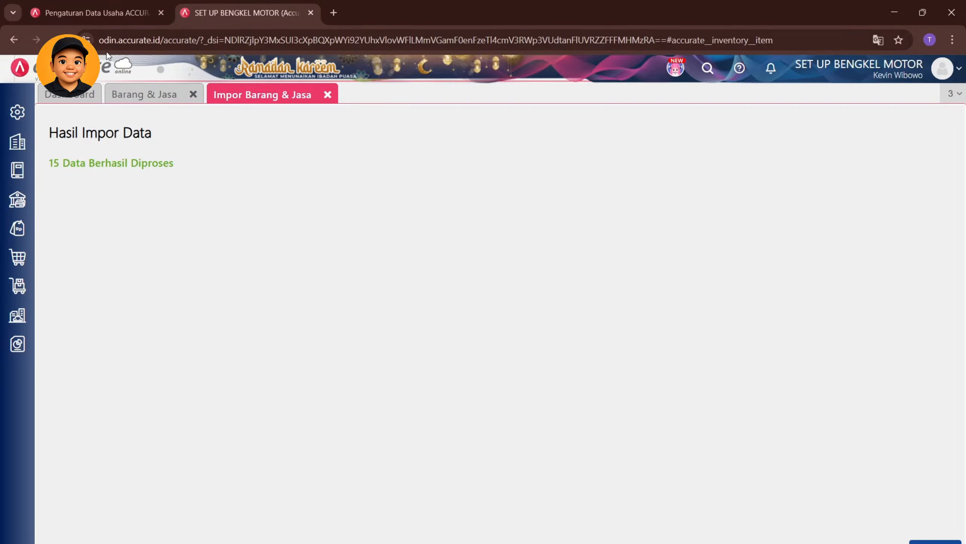
pyautogui.click(140, 92)
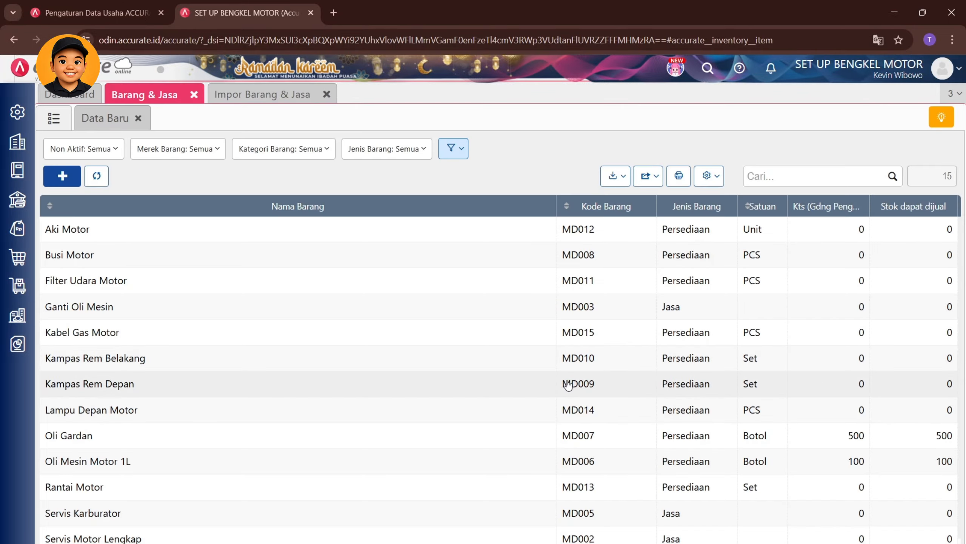
pyautogui.scroll(-1, 568, 384)
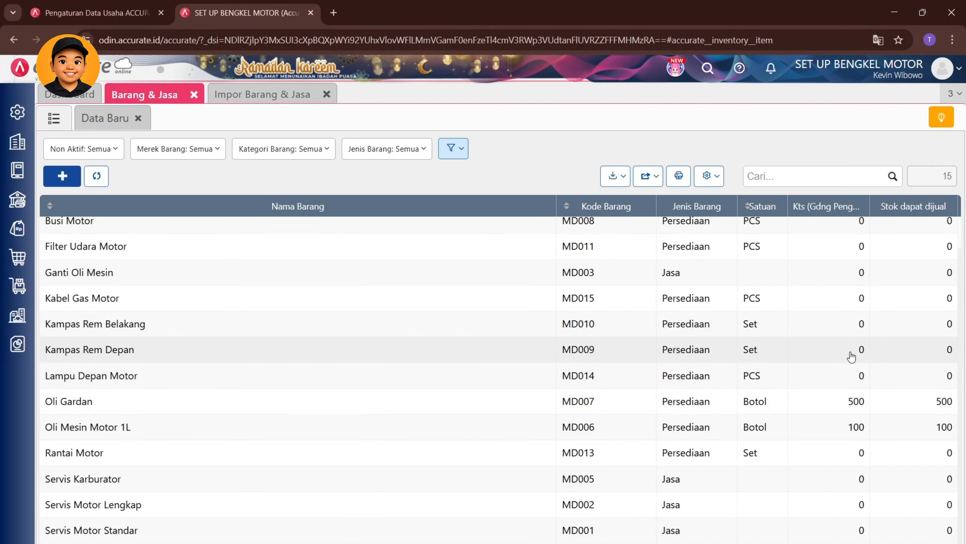
# Sort the Barang & Jasa list by Kode Barang and compare it with the Excel item template.
pyautogui.scroll(1, 287, 535)
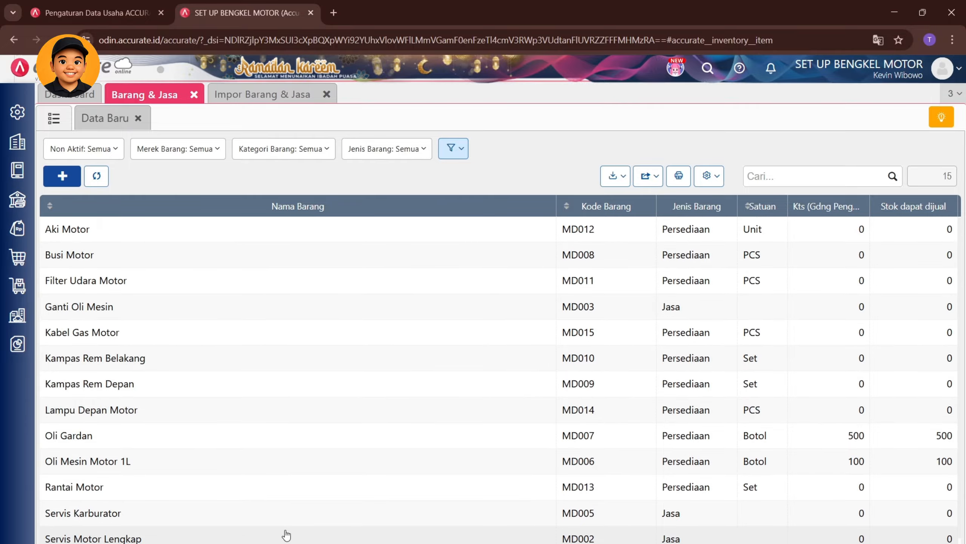
pyautogui.click(615, 207)
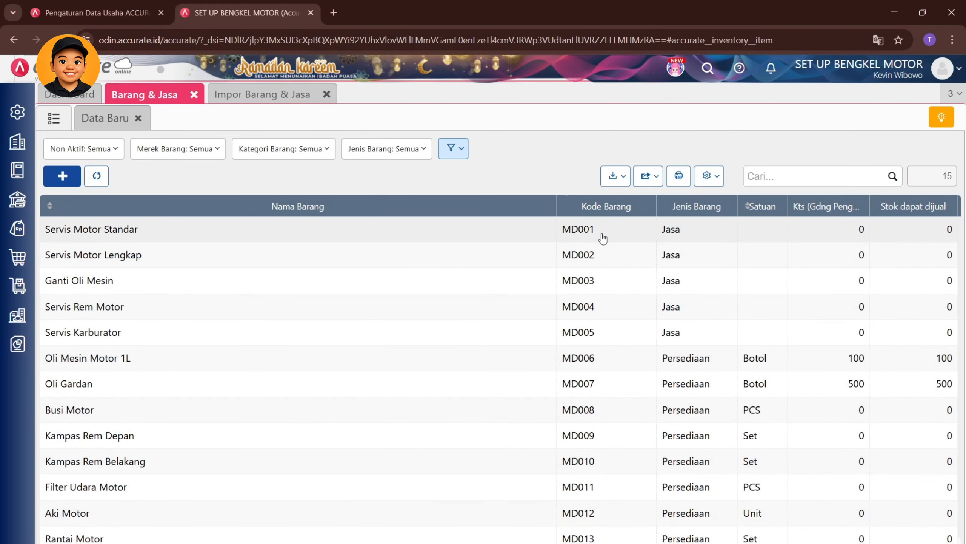
pyautogui.scroll(-1, 611, 449)
pyautogui.hotkey('alt', 'Tab')
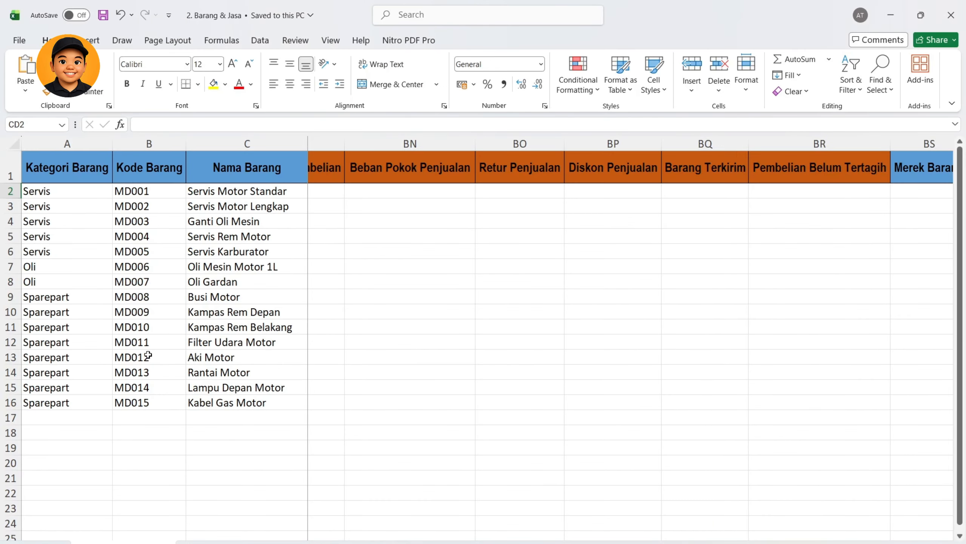
pyautogui.hotkey('alt', 'Tab')
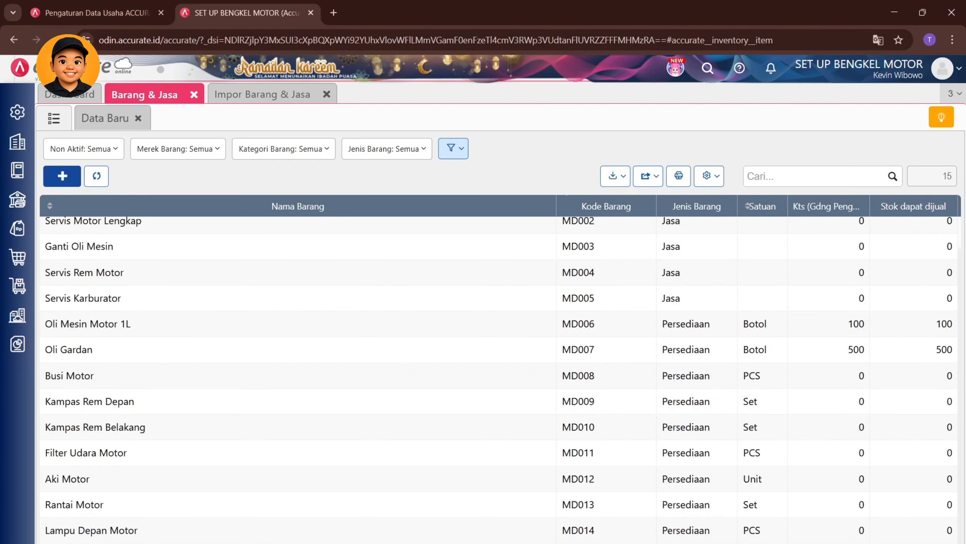
pyautogui.scroll(1, 280, 423)
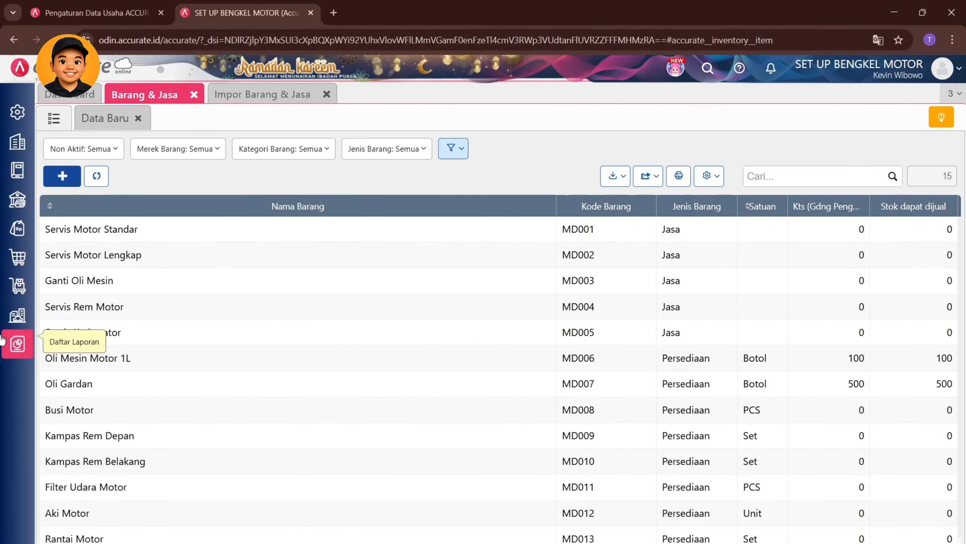
pyautogui.scroll(-1, 290, 403)
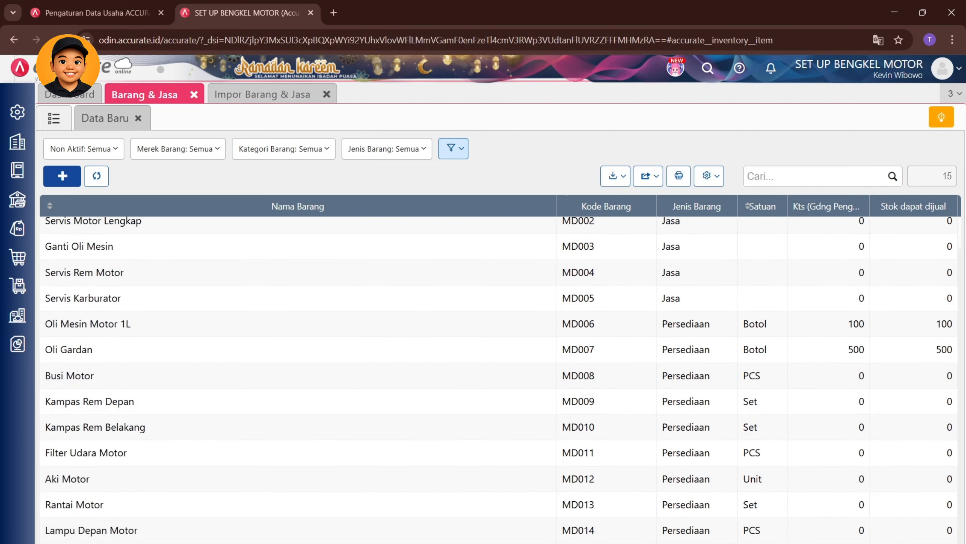
# Open the Oli Gardan item and check its Akun Perkiraan and Stok Awal details.
pyautogui.click(337, 357)
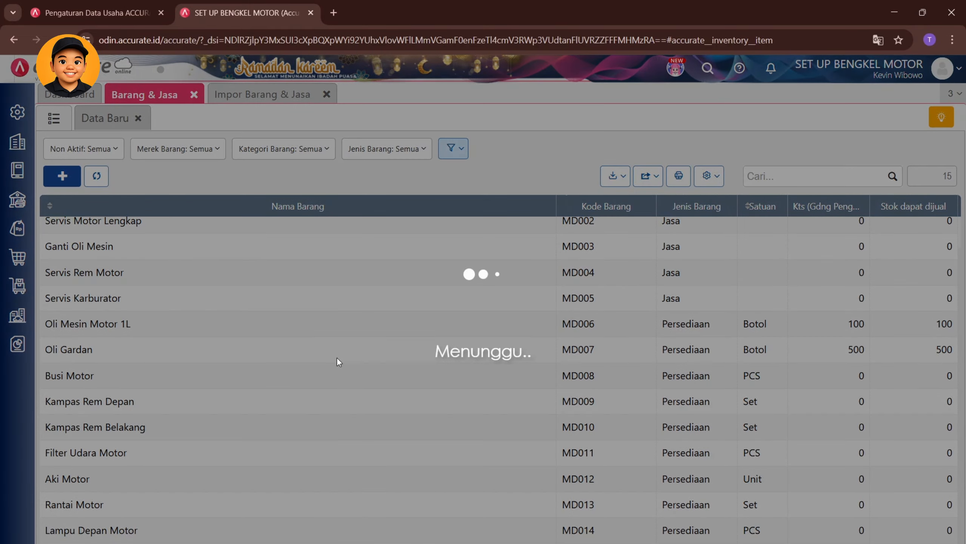
pyautogui.click(264, 145)
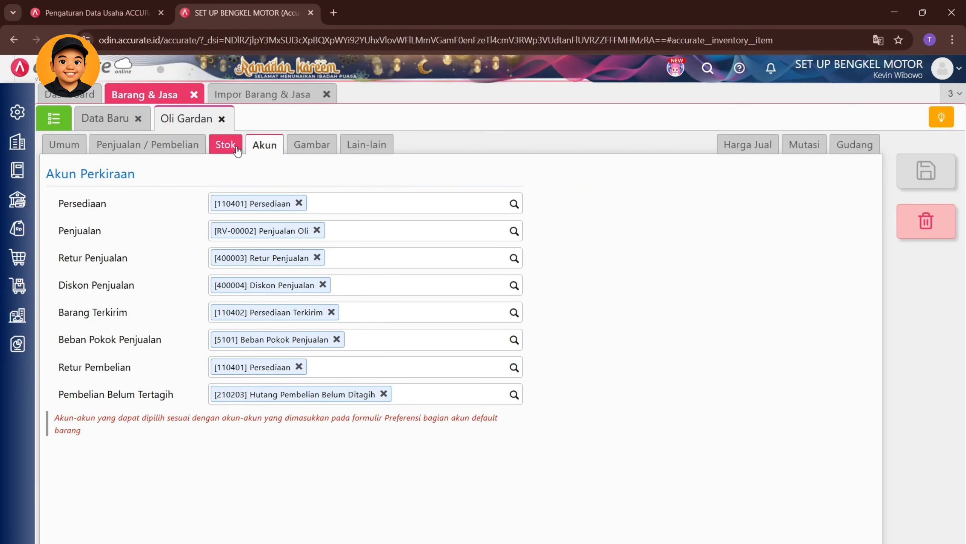
pyautogui.click(236, 149)
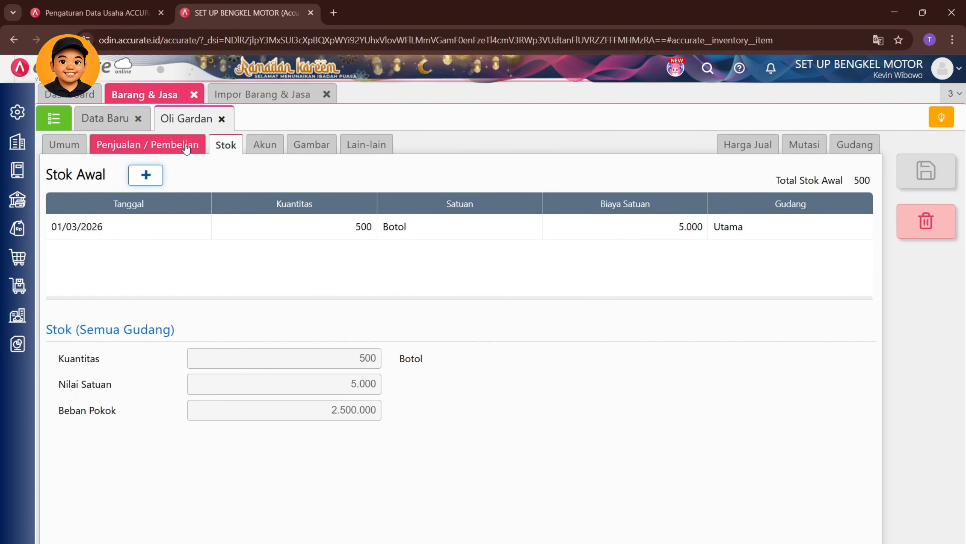
pyautogui.click(268, 150)
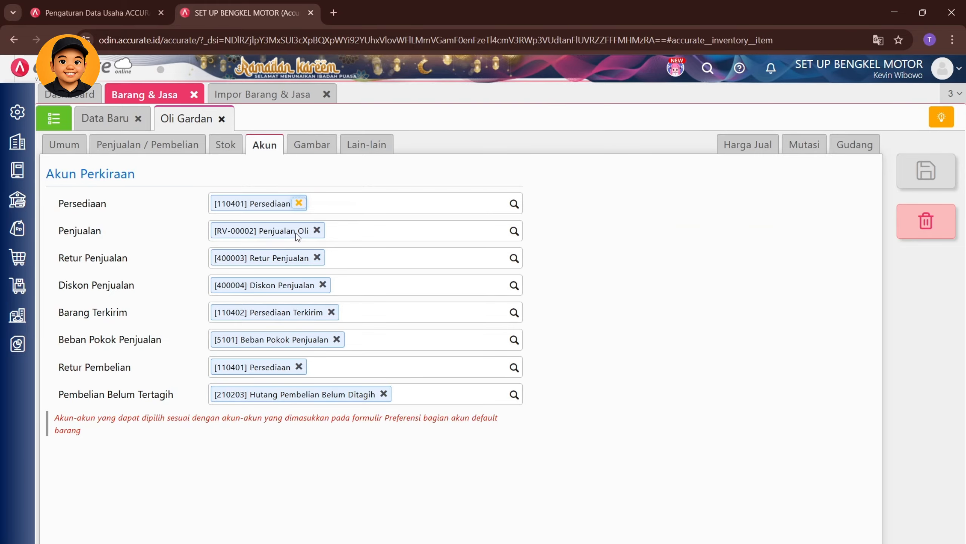
# Return to the item list, open Servis Motor Lengkap, and check its Akun Perkiraan.
pyautogui.click(54, 118)
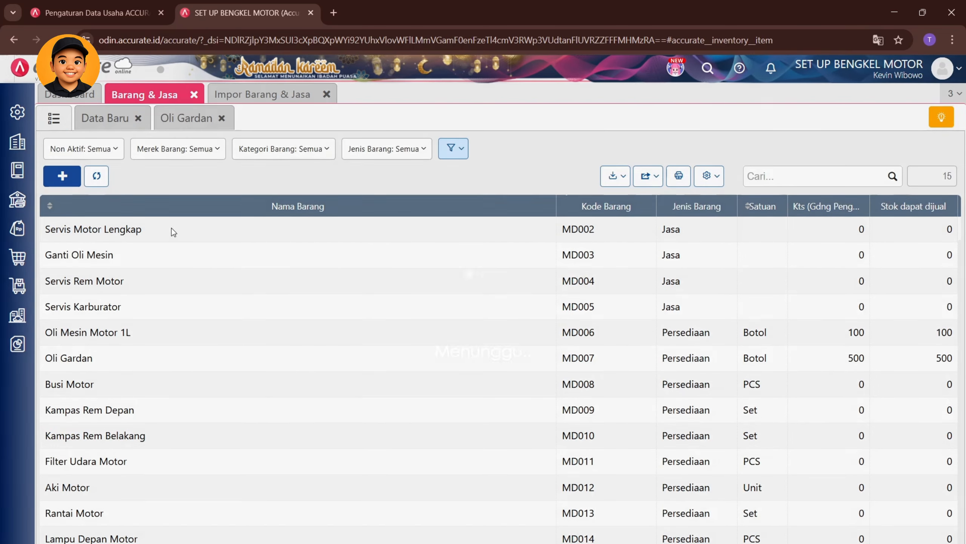
pyautogui.click(172, 228)
pyautogui.click(227, 145)
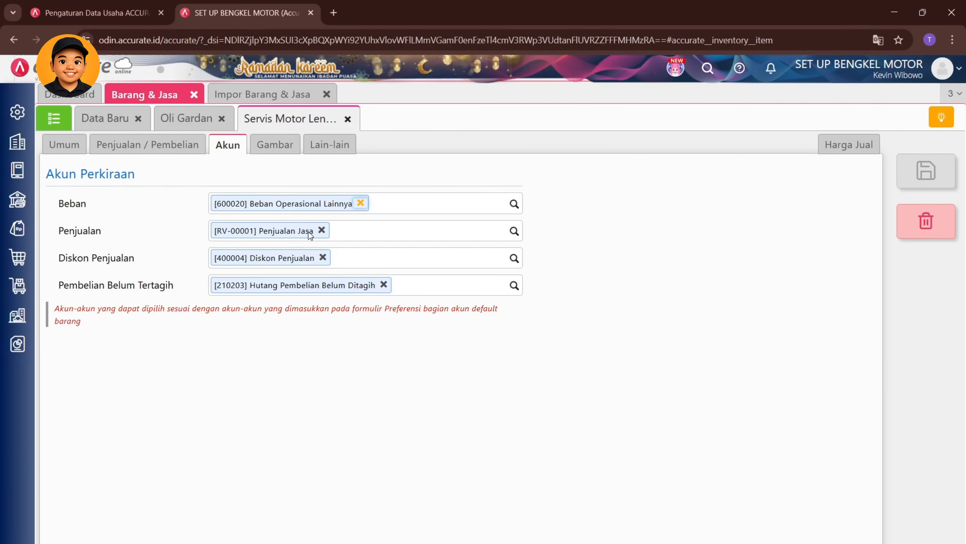
# Return to the Barang & Jasa list and add the Kategori Barang column to it.
pyautogui.click(54, 119)
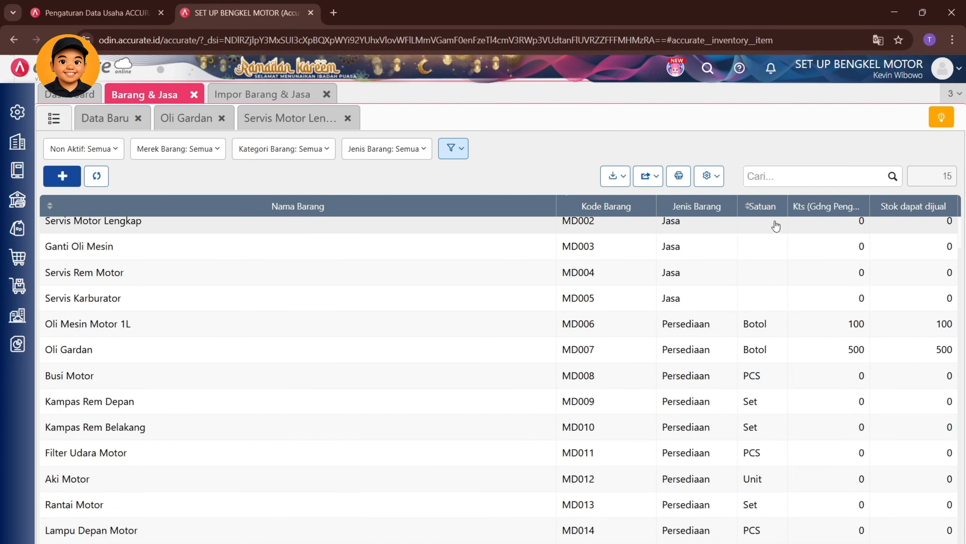
pyautogui.click(702, 177)
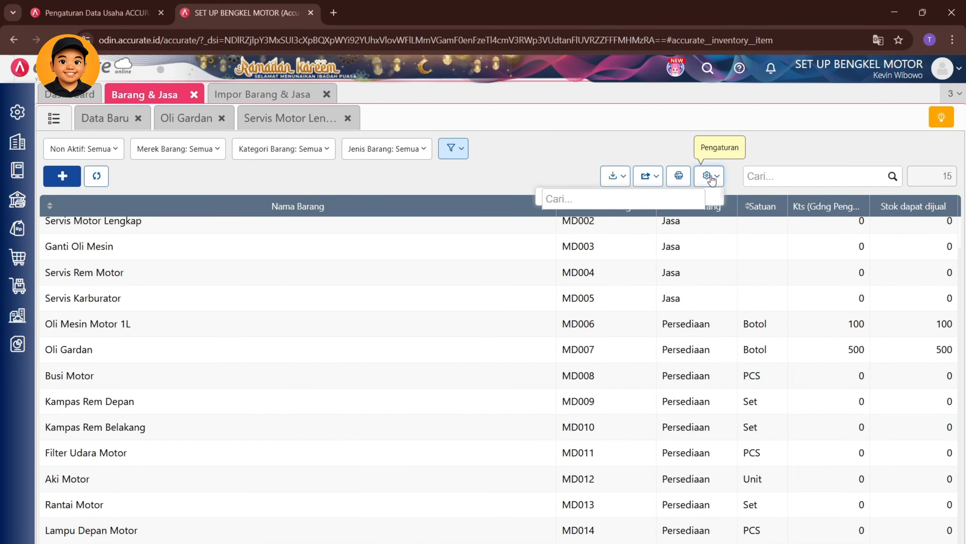
pyautogui.scroll(-3, 642, 299)
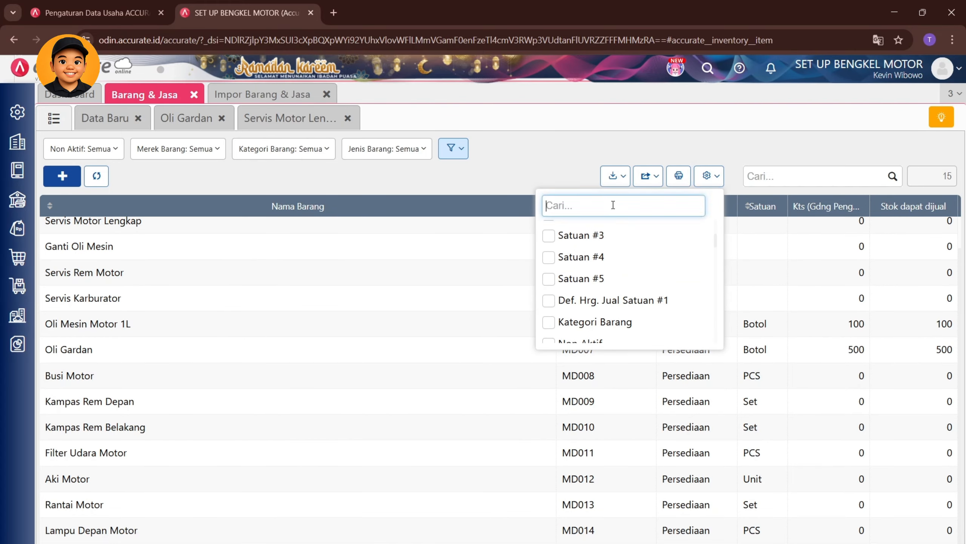
pyautogui.click(582, 323)
pyautogui.click(441, 180)
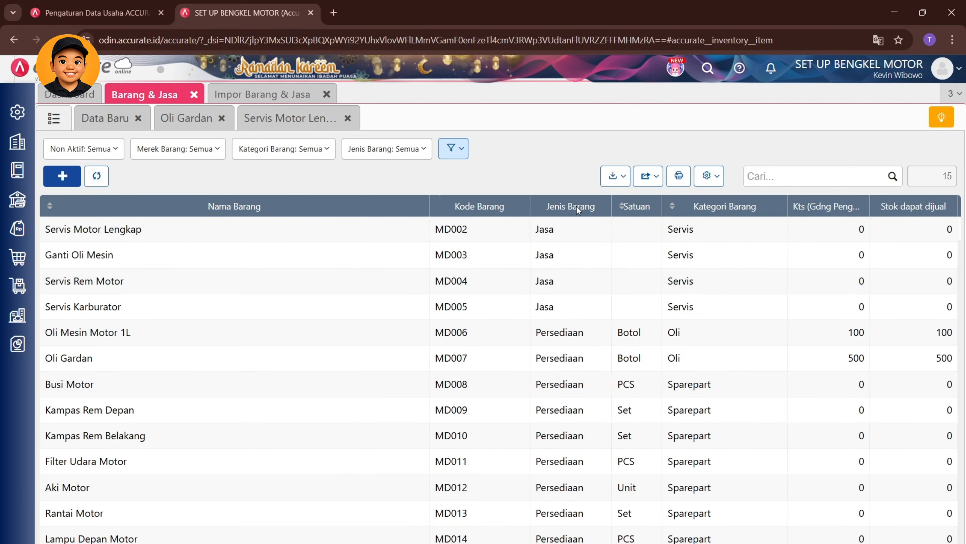
# Reorder the item list columns so Kategori Barang comes first and Jenis Barang second, ahead of Nama Barang.
pyautogui.moveTo(577, 206); pyautogui.dragTo(183, 193)
pyautogui.scroll(-1, 76, 438)
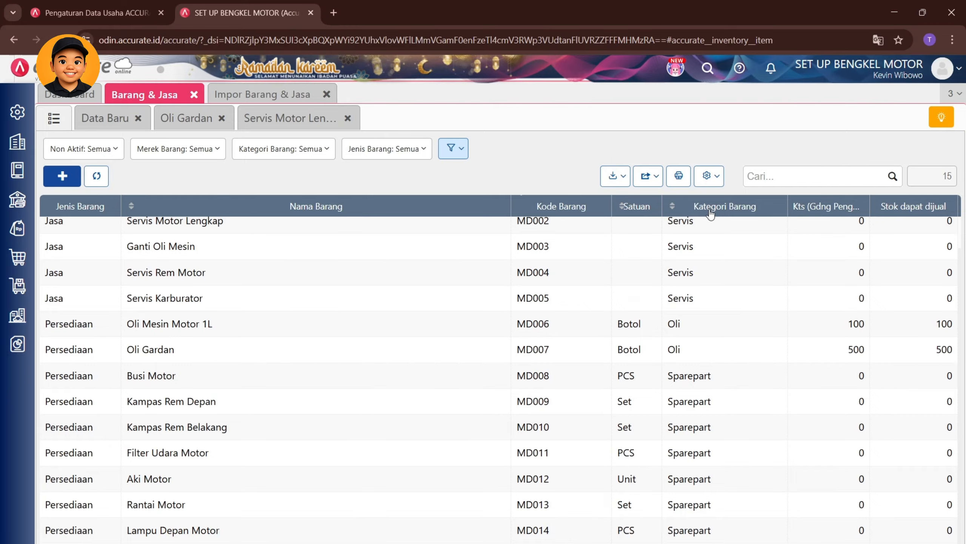
pyautogui.moveTo(710, 208); pyautogui.dragTo(27, 204)
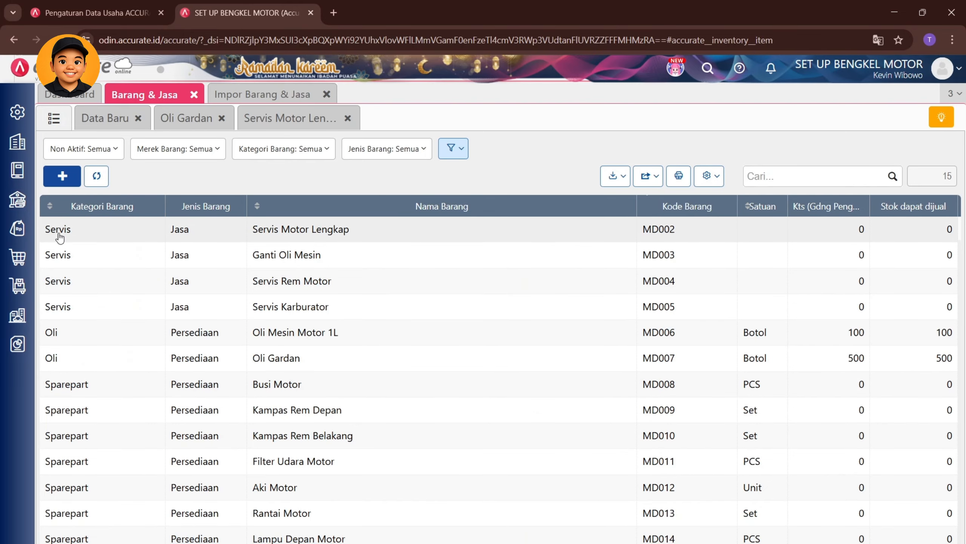
# Open the Busi Motor item and check its Akun Perkiraan, including the sales account.
pyautogui.scroll(-1, 86, 371)
pyautogui.click(200, 372)
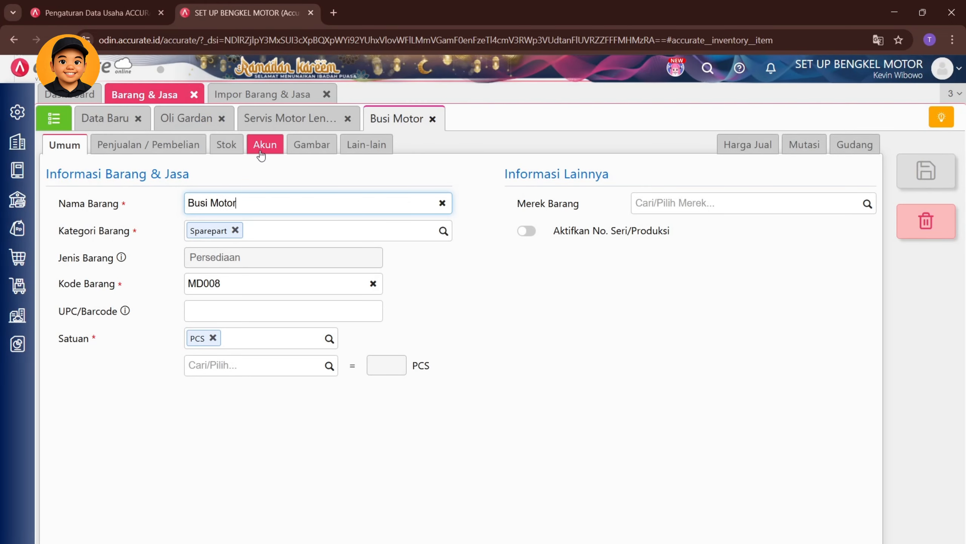
pyautogui.click(262, 149)
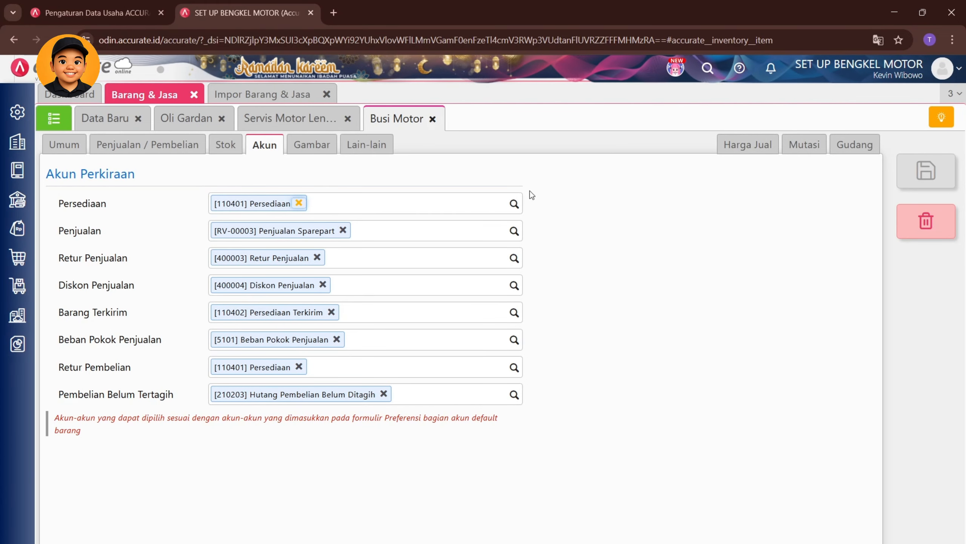
# Go back to the Oli Gardan item and check its stock Kuantitas, Nilai Satuan and Beban Pokok.
pyautogui.click(186, 119)
pyautogui.click(226, 144)
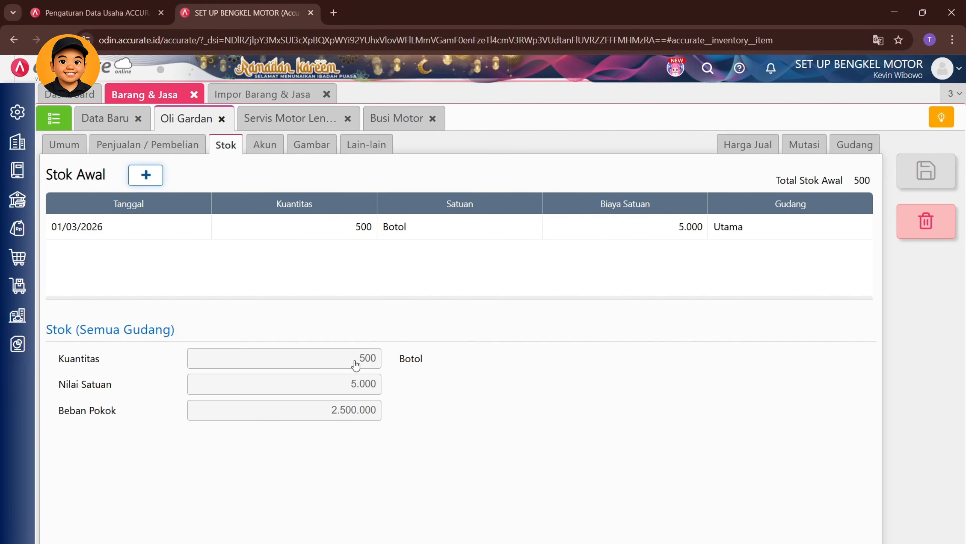
pyautogui.moveTo(355, 364); pyautogui.dragTo(397, 370)
pyautogui.moveTo(345, 386); pyautogui.dragTo(367, 387)
pyautogui.moveTo(306, 410); pyautogui.dragTo(451, 426)
# Open Daftar Laporan and display the Neraca (Induk Skontro) financial report with its default parameters.
pyautogui.moveTo(17, 343)
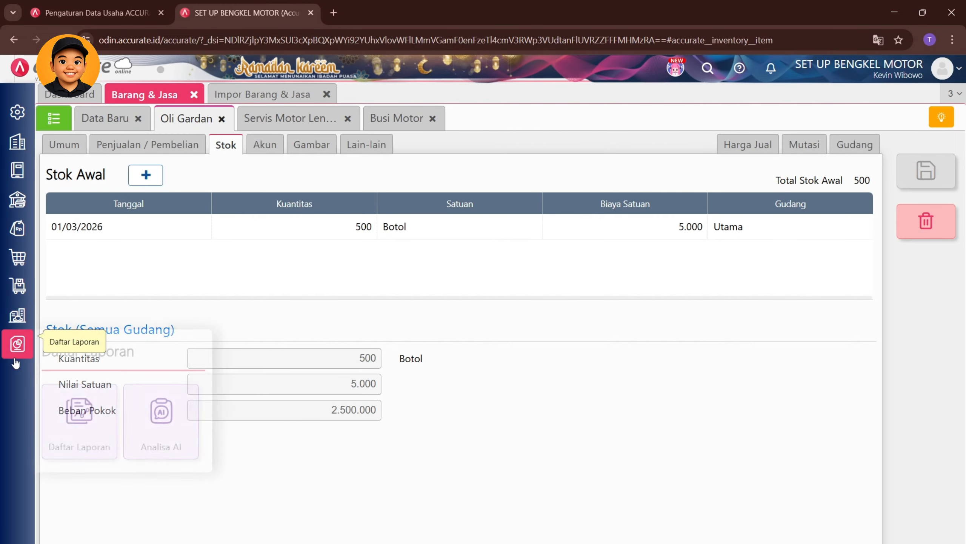
pyautogui.click(80, 414)
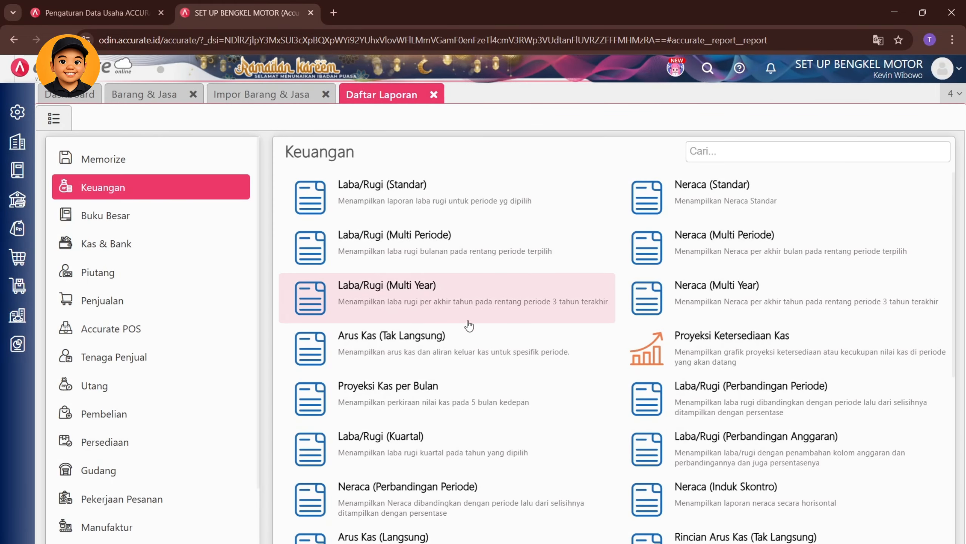
pyautogui.scroll(-3, 733, 440)
pyautogui.click(767, 343)
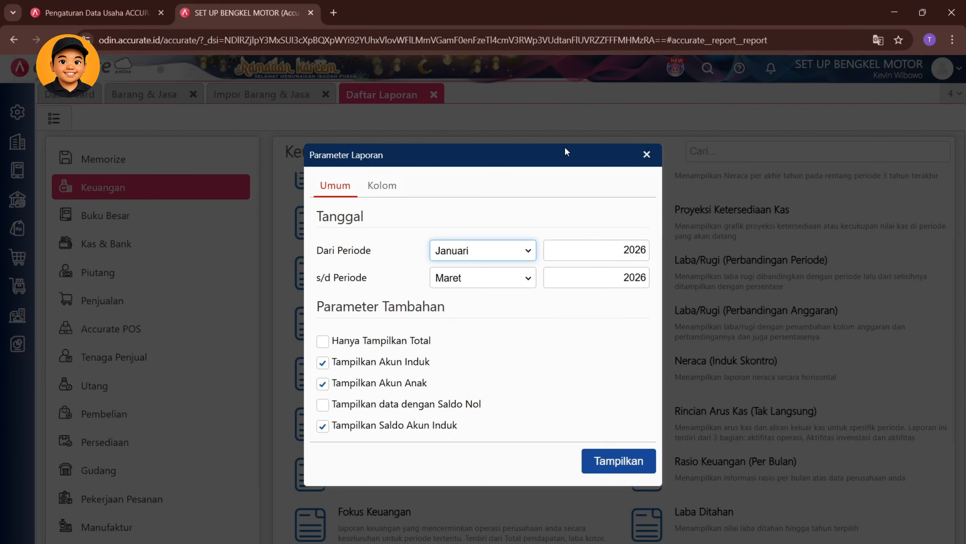
pyautogui.click(647, 156)
pyautogui.click(727, 387)
pyautogui.click(631, 447)
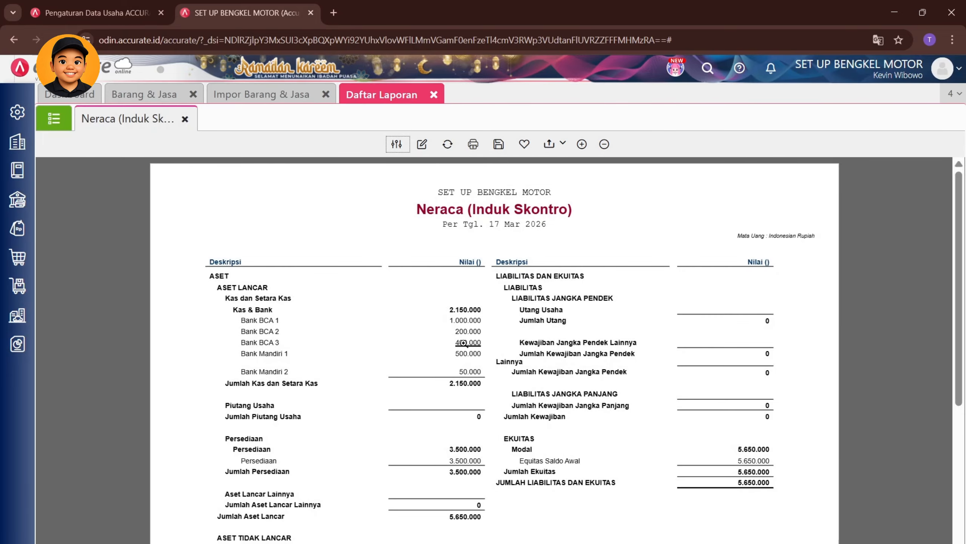
# Drill down from the Persediaan balance to its ledger details, view the Oli Mesin Motor 1L opening adjustment, and close it.
pyautogui.click(464, 457)
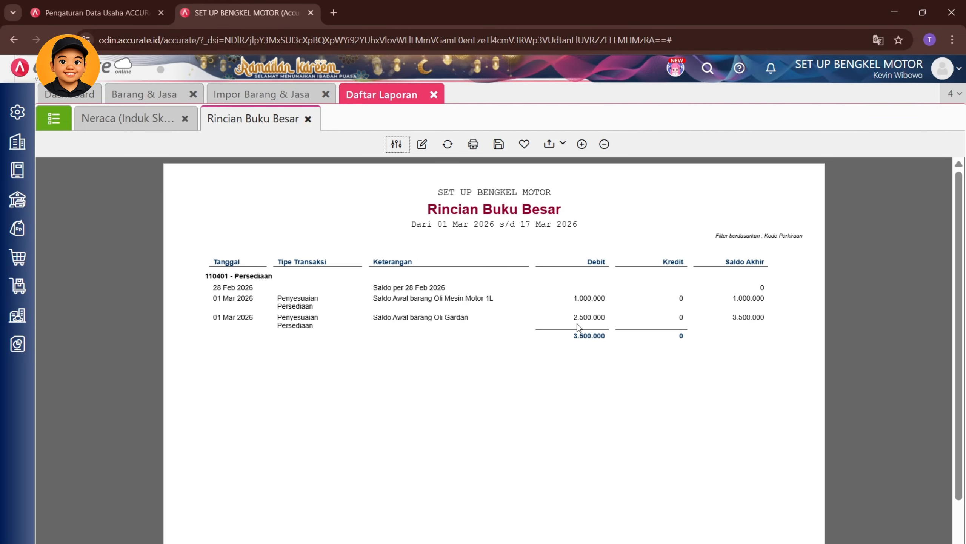
pyautogui.click(591, 300)
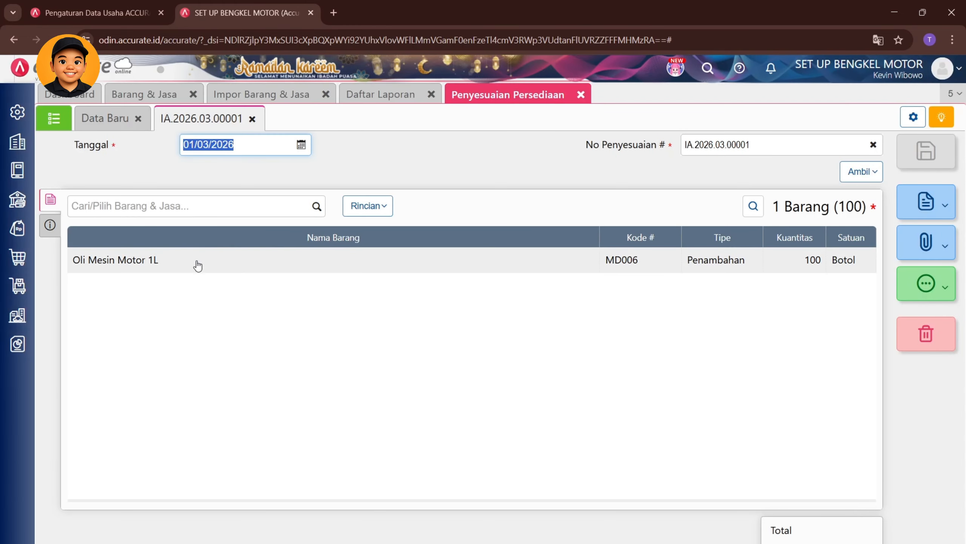
pyautogui.click(581, 94)
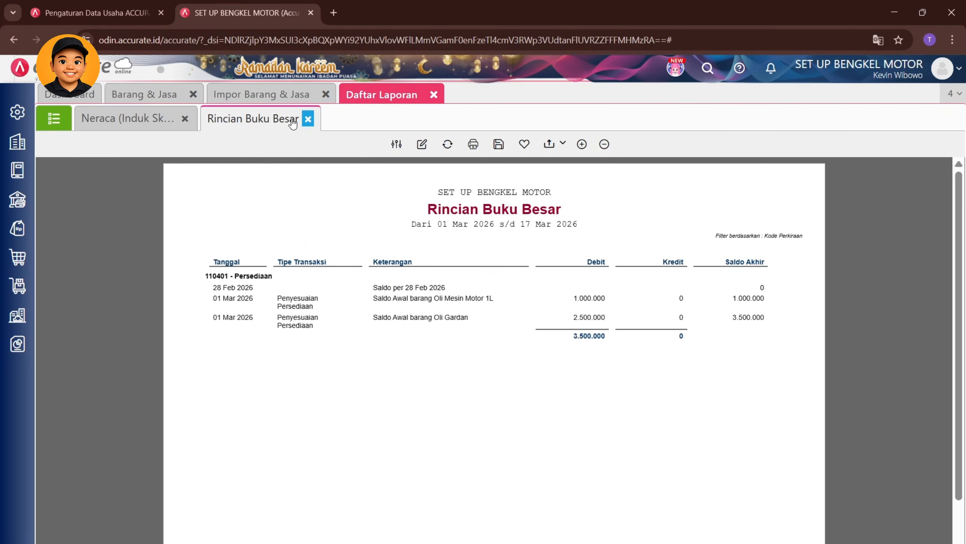
# Return to the Barang & Jasa list, open Oli Mesin Motor 1L, and check its opening stock and Beban Pokok.
pyautogui.click(156, 90)
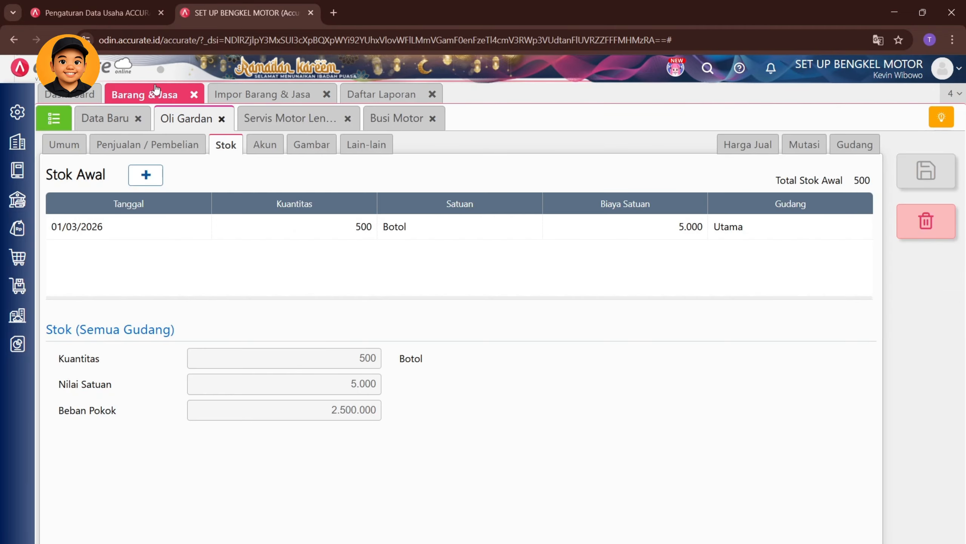
pyautogui.click(53, 118)
pyautogui.click(128, 364)
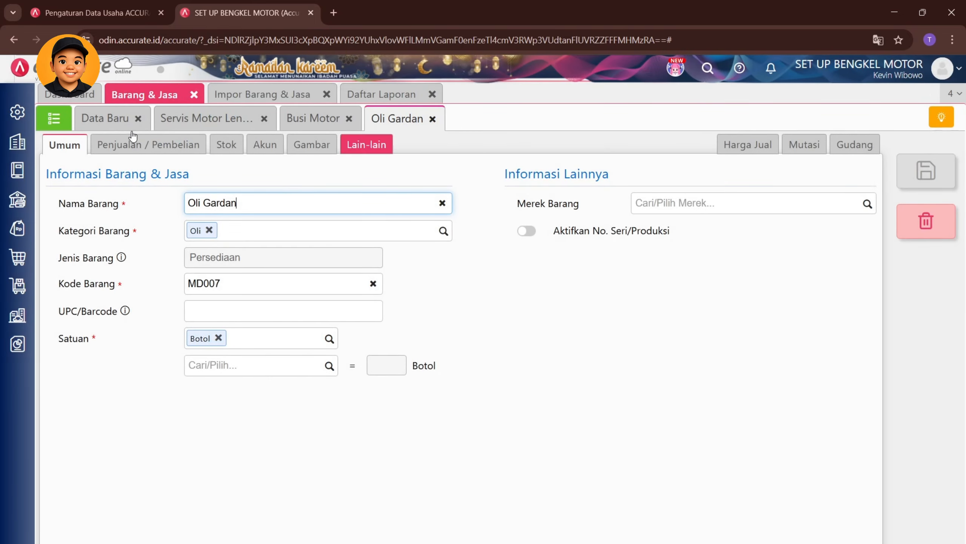
pyautogui.click(433, 119)
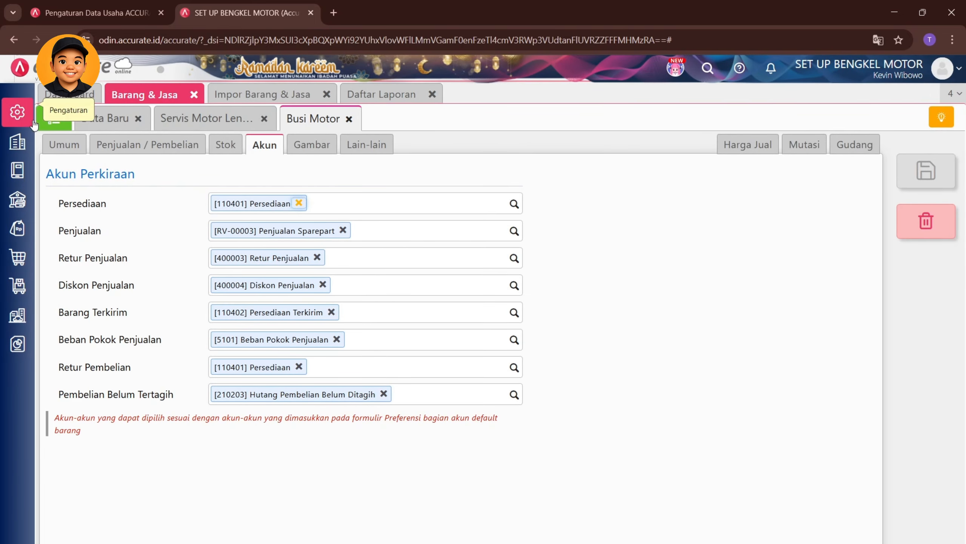
pyautogui.click(53, 119)
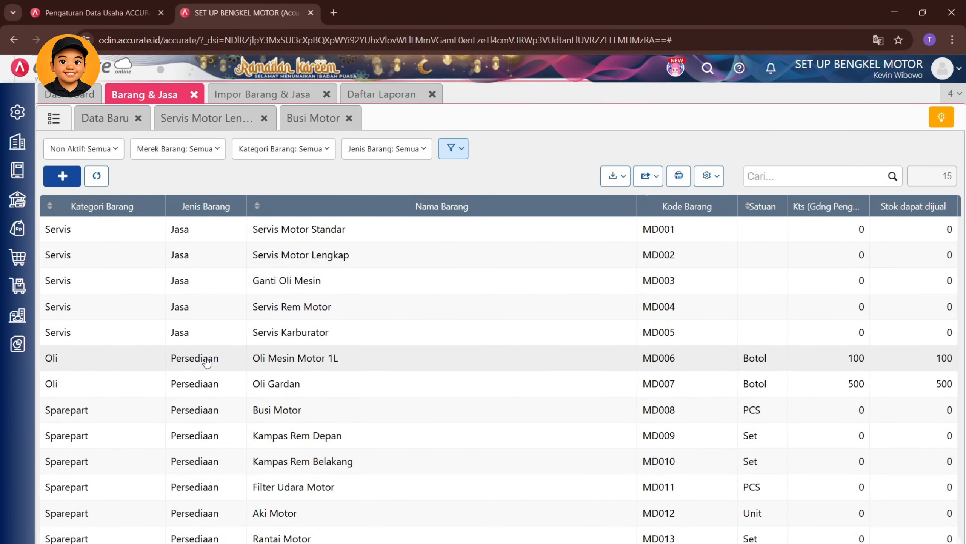
pyautogui.click(207, 362)
pyautogui.click(264, 144)
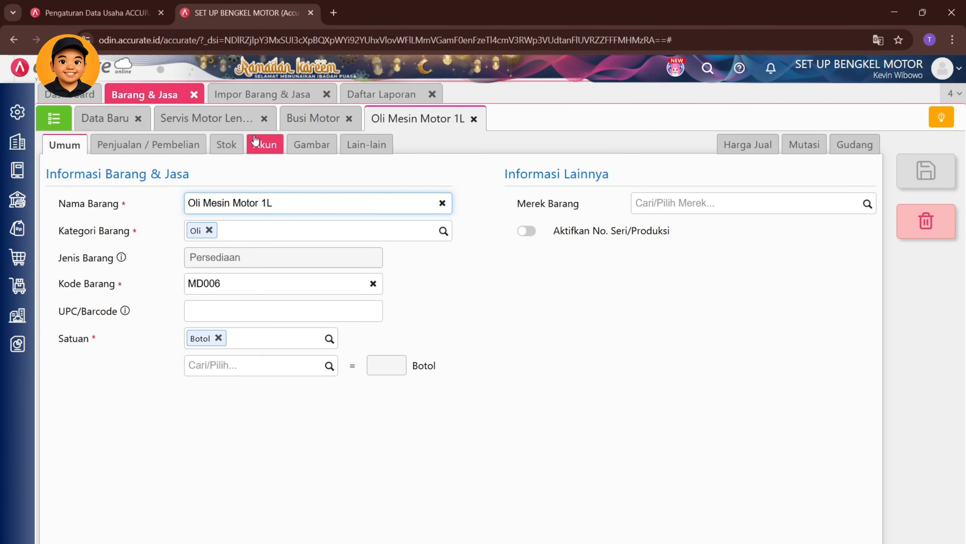
pyautogui.click(227, 143)
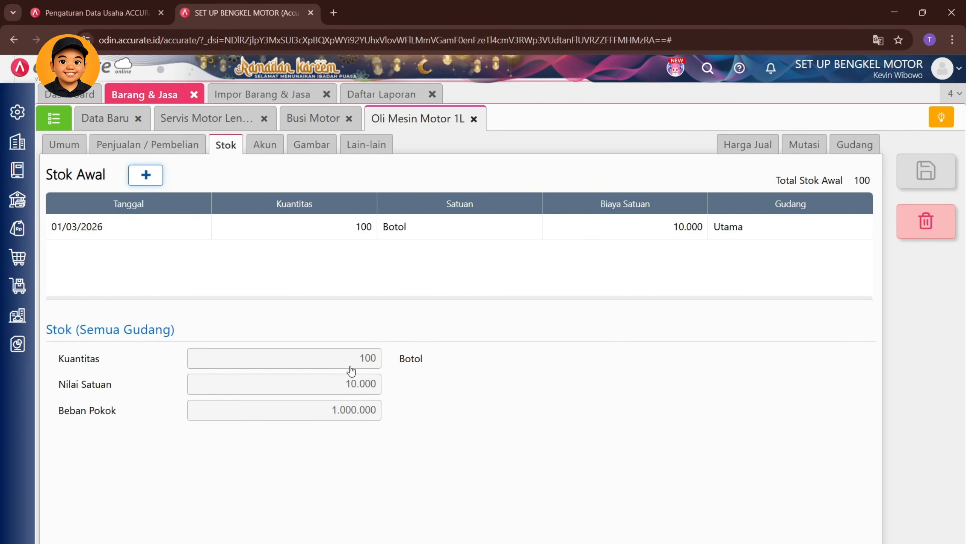
pyautogui.moveTo(328, 411); pyautogui.dragTo(404, 412)
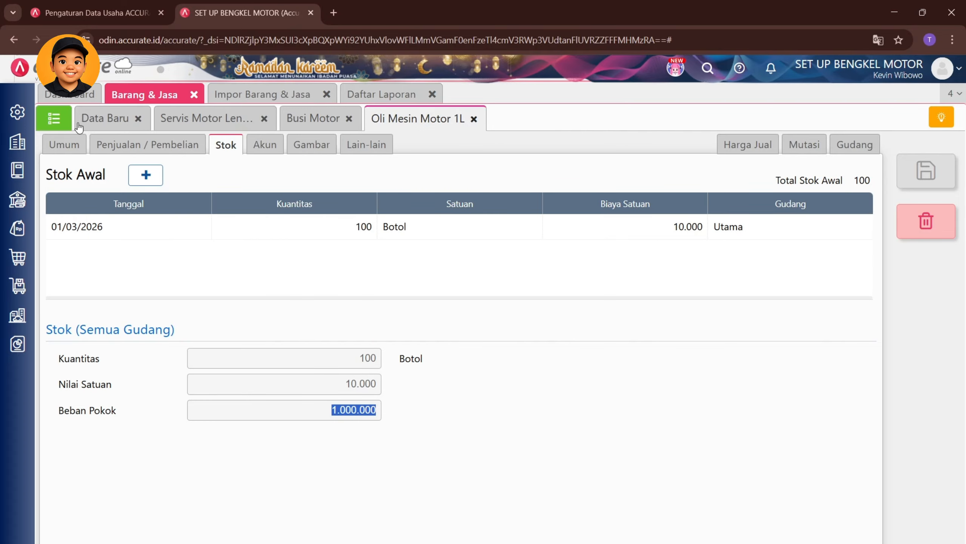
# Display the Laba/Rugi (Standar) report from Daftar Laporan with zero-balance data included, and check its Penjualan Jasa, Penjualan Oli and Penjualan Sparepart lines.
pyautogui.click(371, 94)
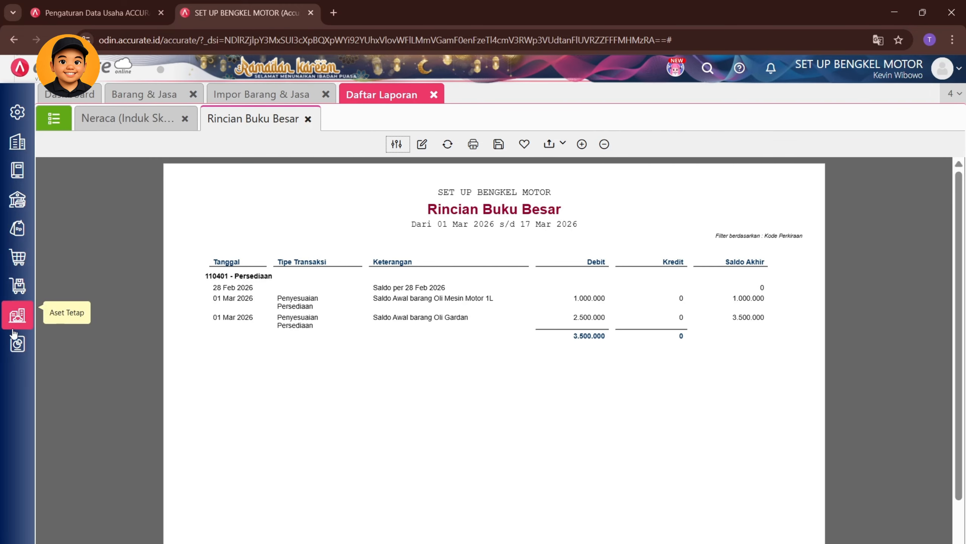
pyautogui.click(17, 344)
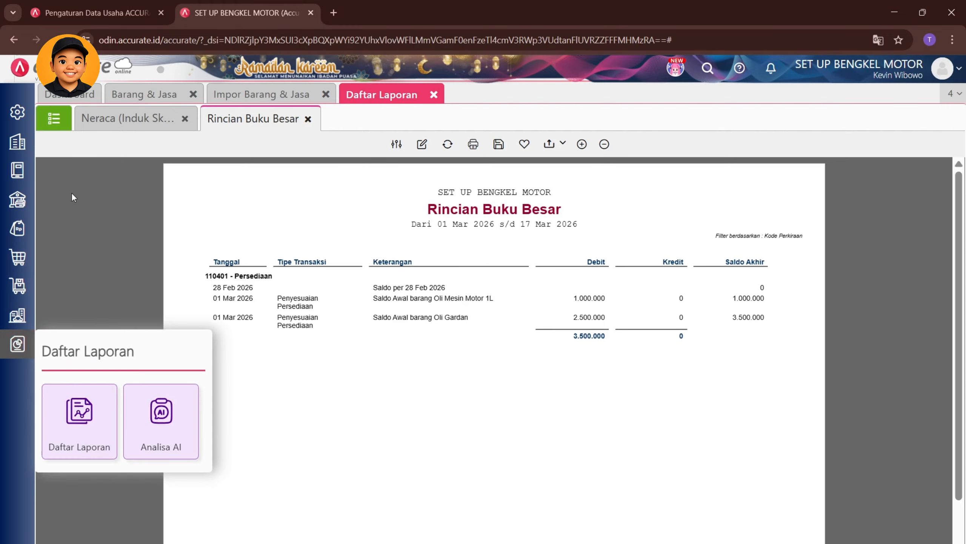
pyautogui.click(54, 118)
pyautogui.scroll(1, 399, 396)
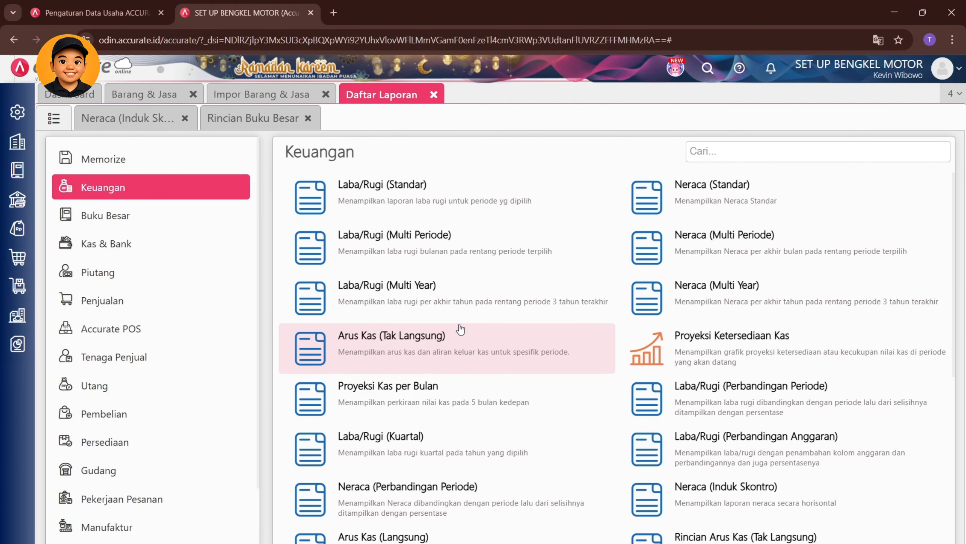
pyautogui.click(401, 202)
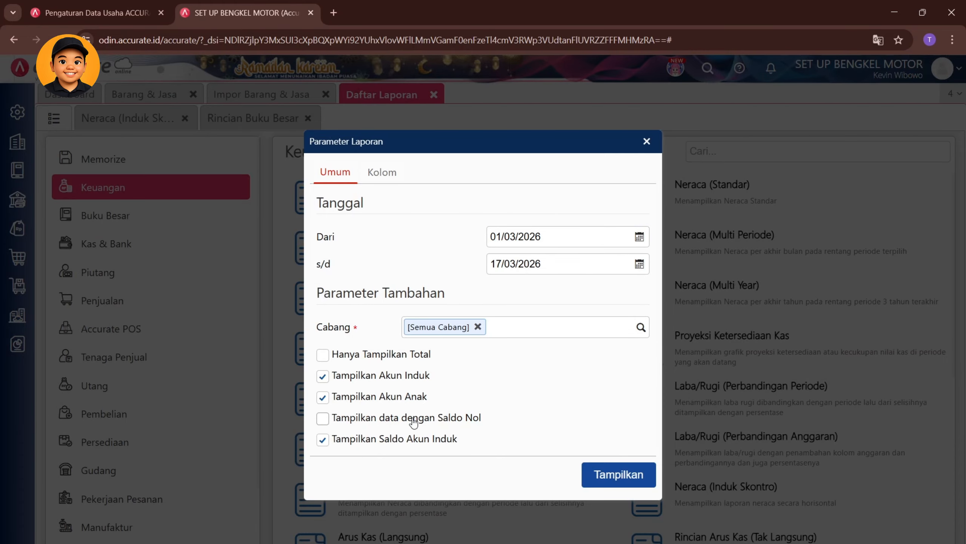
pyautogui.click(413, 419)
pyautogui.click(639, 475)
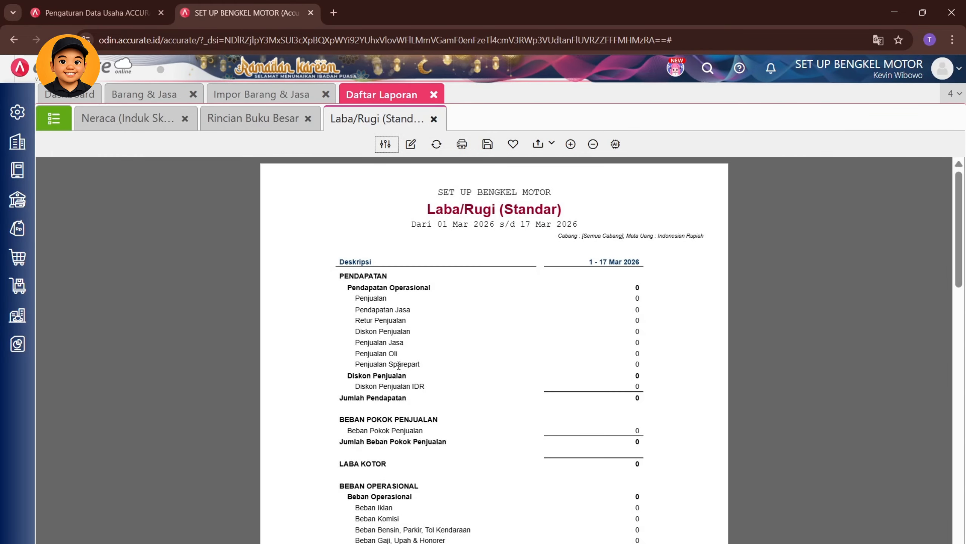
pyautogui.moveTo(398, 341); pyautogui.dragTo(500, 369)
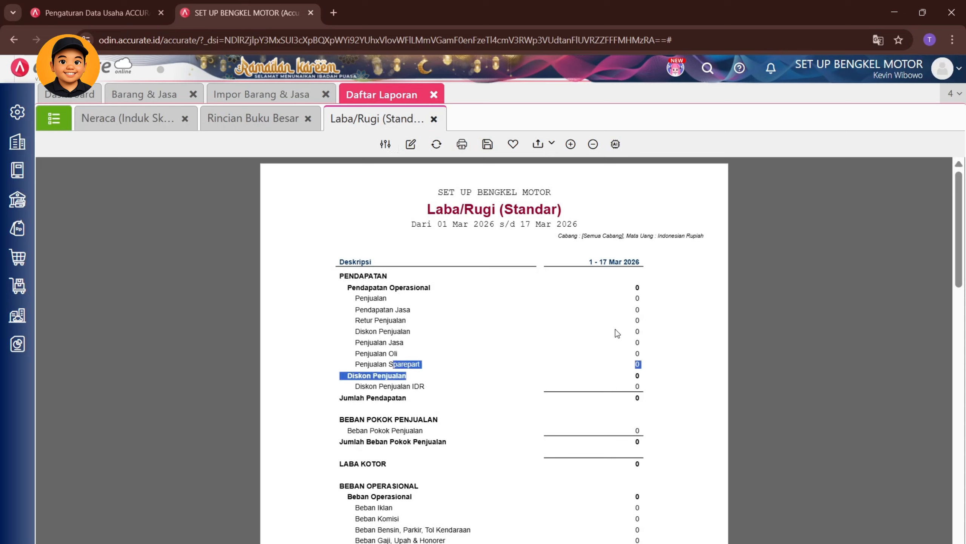
pyautogui.click(559, 302)
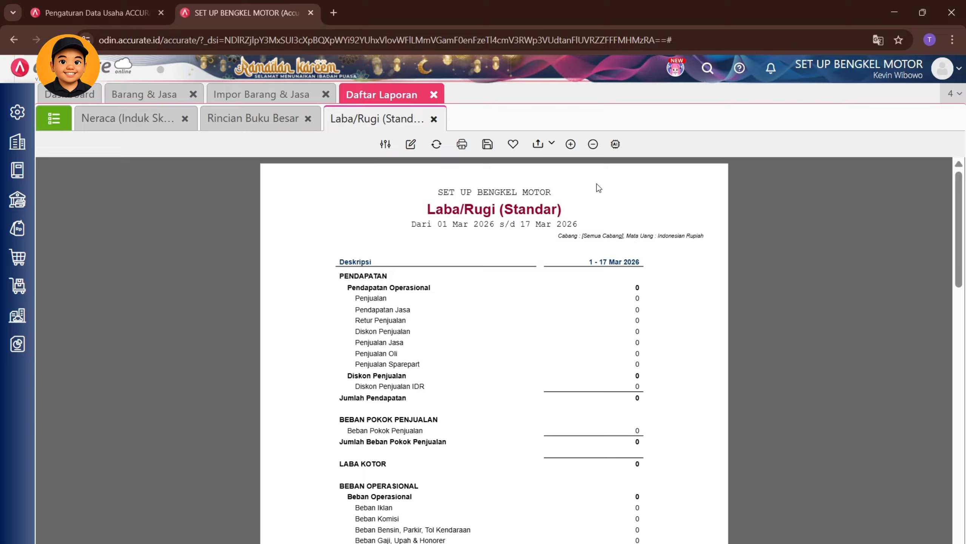